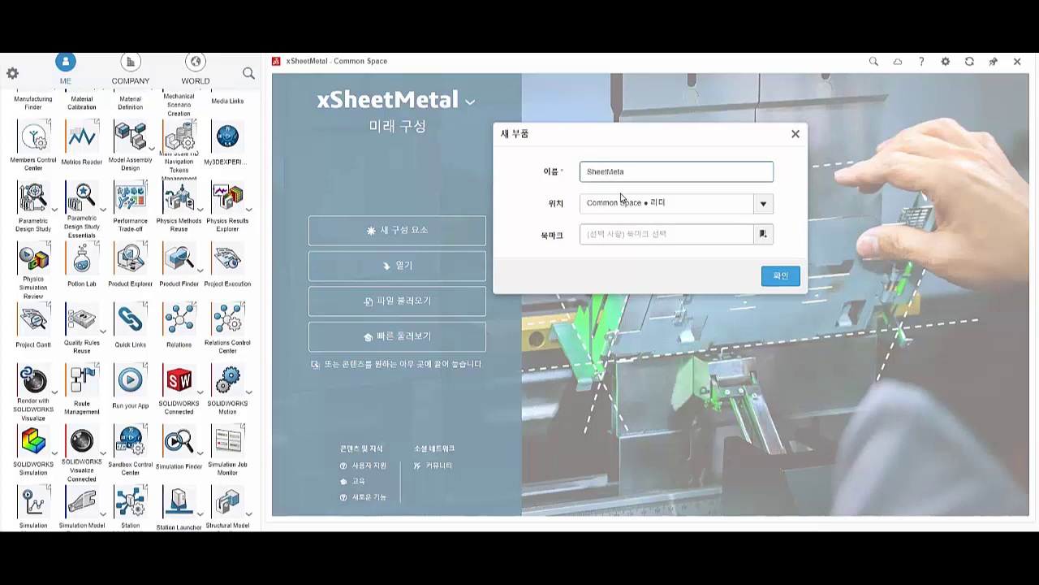
Step: Create the new sheet metal part and sketch a 180 mm diameter circle centred on the origin of the YZ plane
{"action": "left_click", "coordinate": [782, 275]}
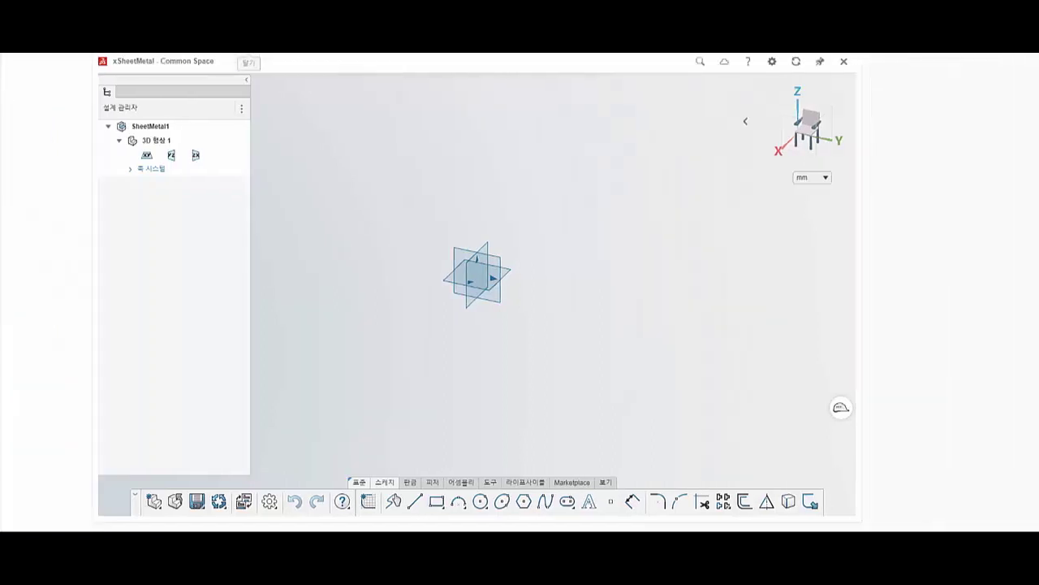
{"action": "left_click", "coordinate": [84, 154]}
{"action": "left_click", "coordinate": [414, 503]}
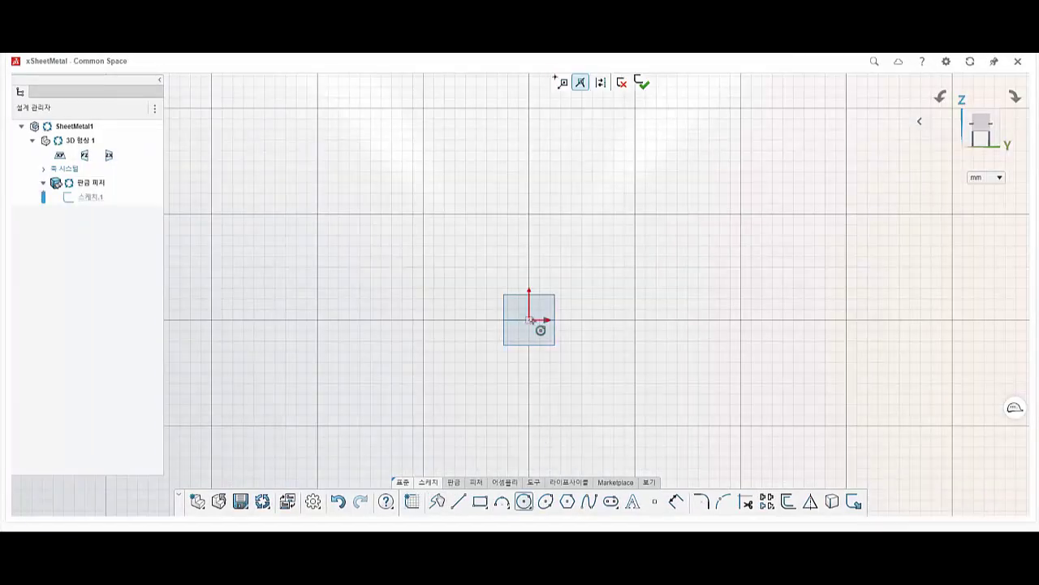
{"action": "left_click", "coordinate": [528, 319]}
{"action": "type", "text": "180"}
{"action": "key", "text": "Return"}
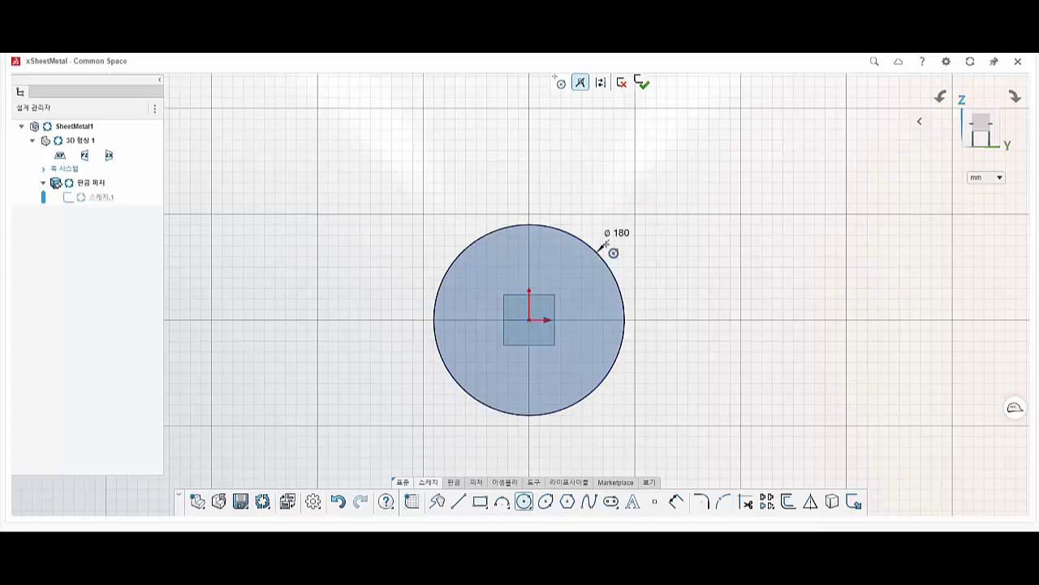
Step: Draw a vertical line downward from the lower-left side of the circle
{"action": "left_click", "coordinate": [482, 402]}
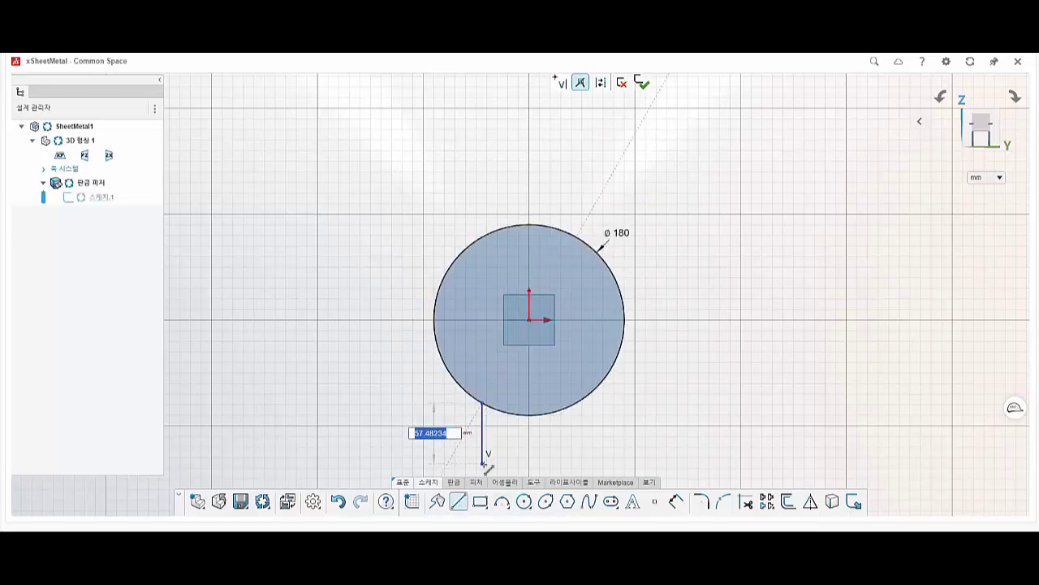
{"action": "left_click", "coordinate": [483, 471]}
{"action": "key", "text": "Escape"}
{"action": "scroll", "coordinate": [538, 443], "scroll_direction": "down", "scroll_amount": 2}
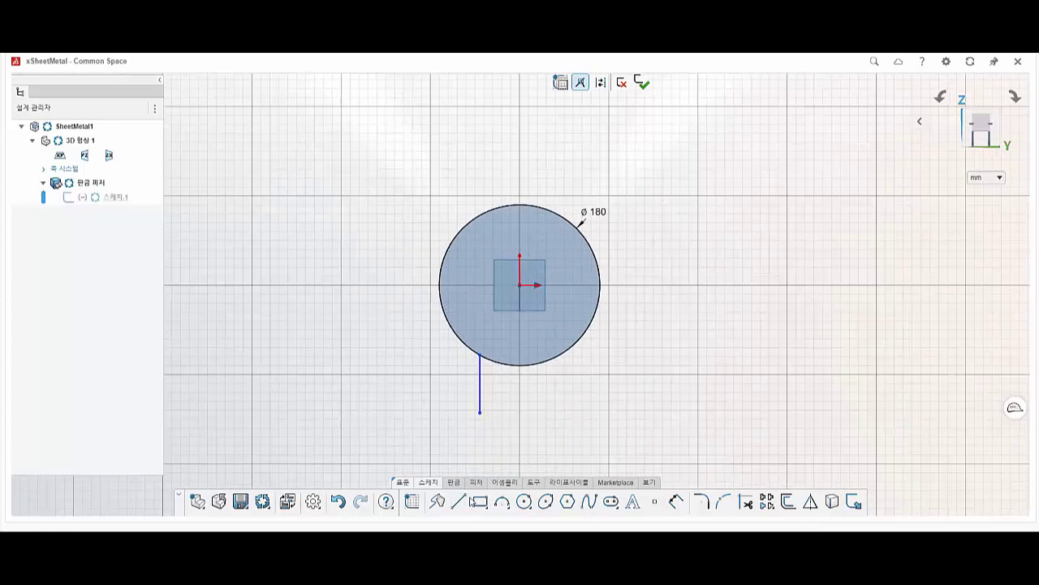
Step: Draw a vertical line about 179 mm long down from the origin and convert it to construction geometry
{"action": "left_click", "coordinate": [520, 286]}
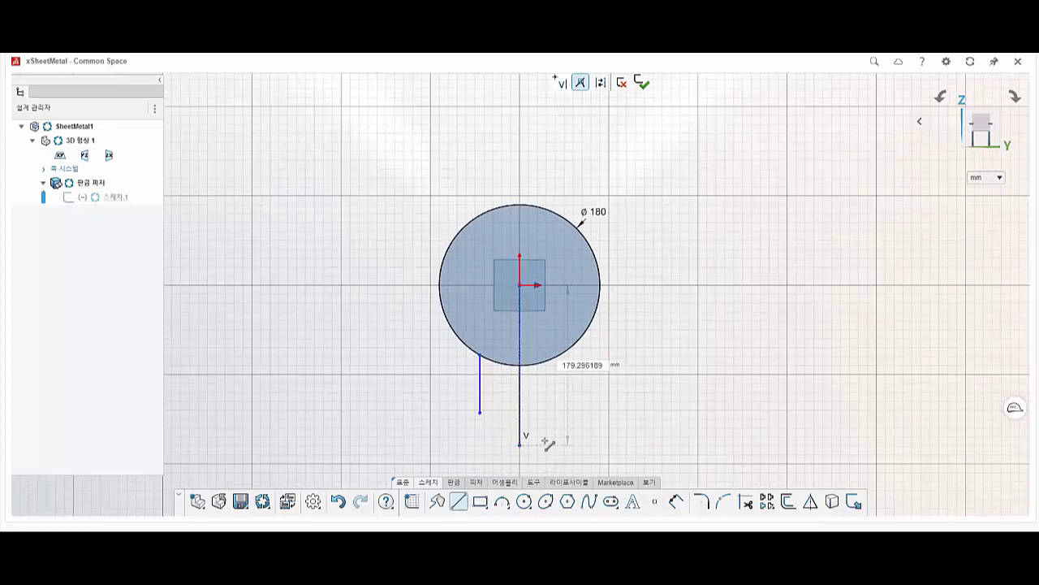
{"action": "left_click", "coordinate": [520, 444]}
{"action": "key", "text": "Escape"}
{"action": "left_click", "coordinate": [520, 394]}
{"action": "left_click", "coordinate": [543, 412]}
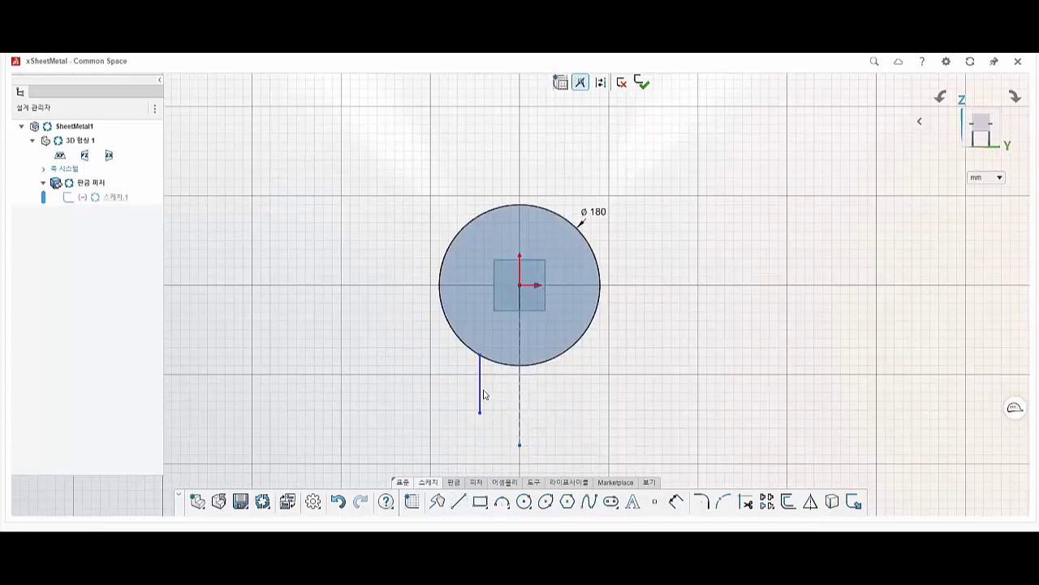
Step: Dimension the vertical distance from the origin to the solid line's lower end as 190 mm
{"action": "left_click", "coordinate": [676, 501]}
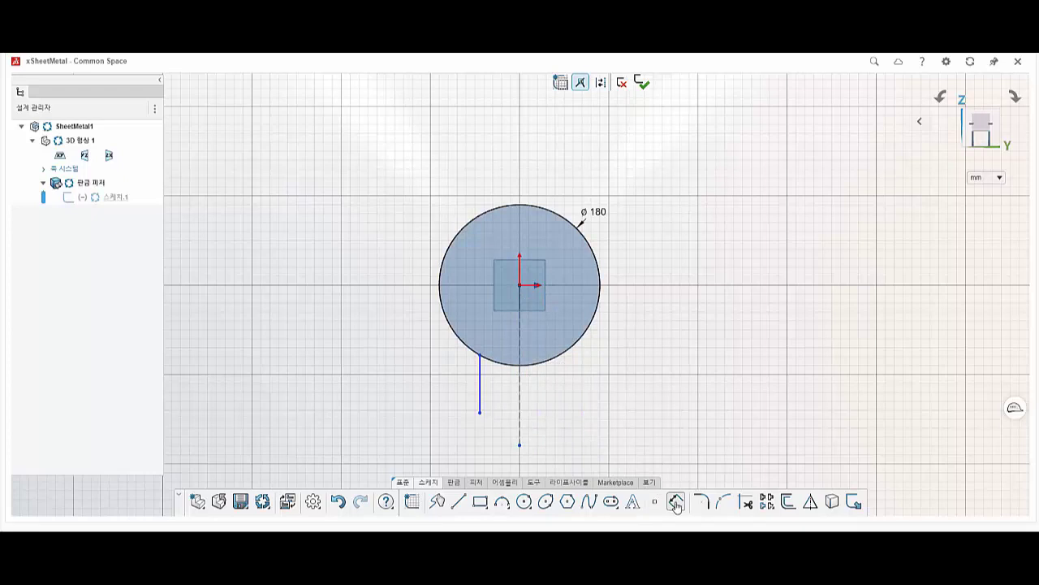
{"action": "left_click", "coordinate": [524, 285]}
{"action": "left_click", "coordinate": [480, 413]}
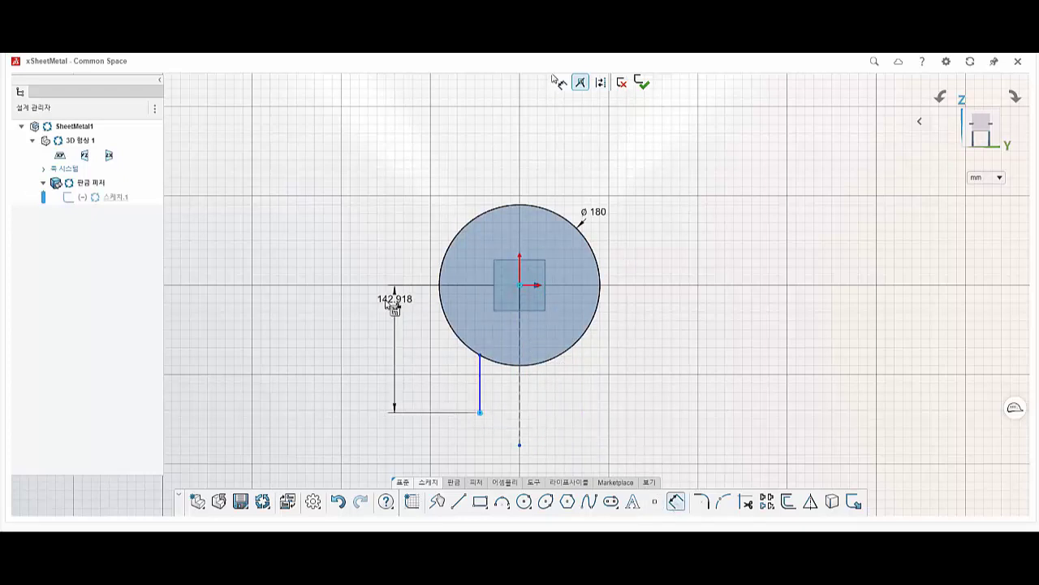
{"action": "left_click", "coordinate": [372, 332]}
{"action": "key", "text": "Return"}
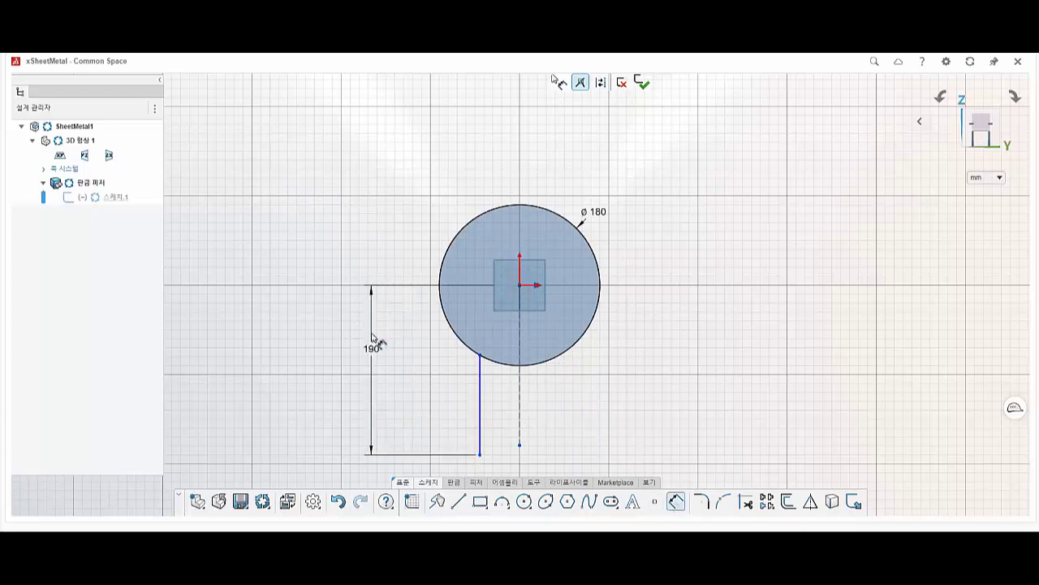
Step: Add a doubled distance dimension of 110 mm from the solid vertical line across the construction centreline
{"action": "left_click", "coordinate": [480, 408]}
{"action": "left_click", "coordinate": [520, 412]}
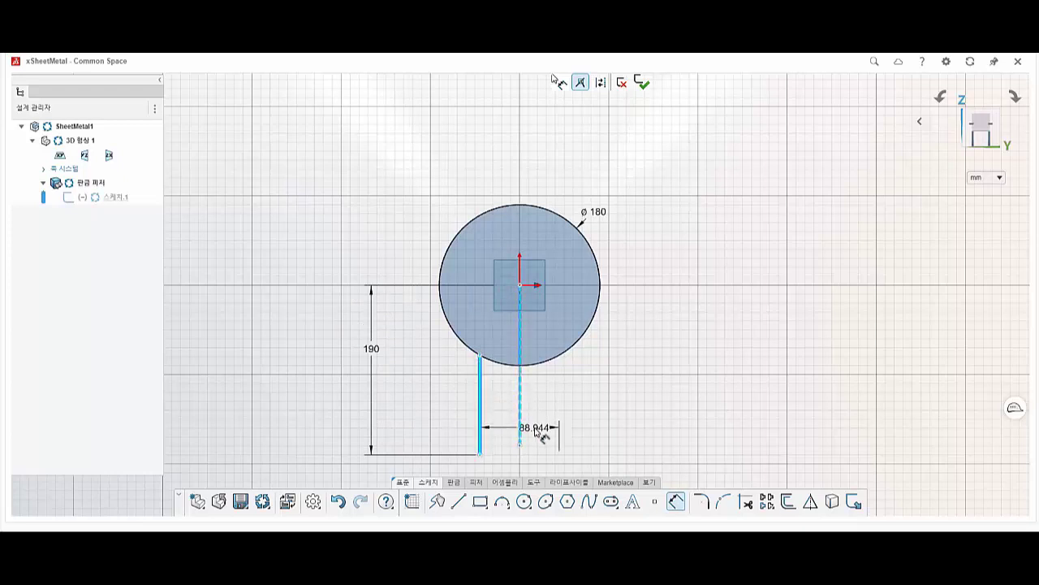
{"action": "left_click", "coordinate": [534, 427]}
{"action": "key", "text": "Return"}
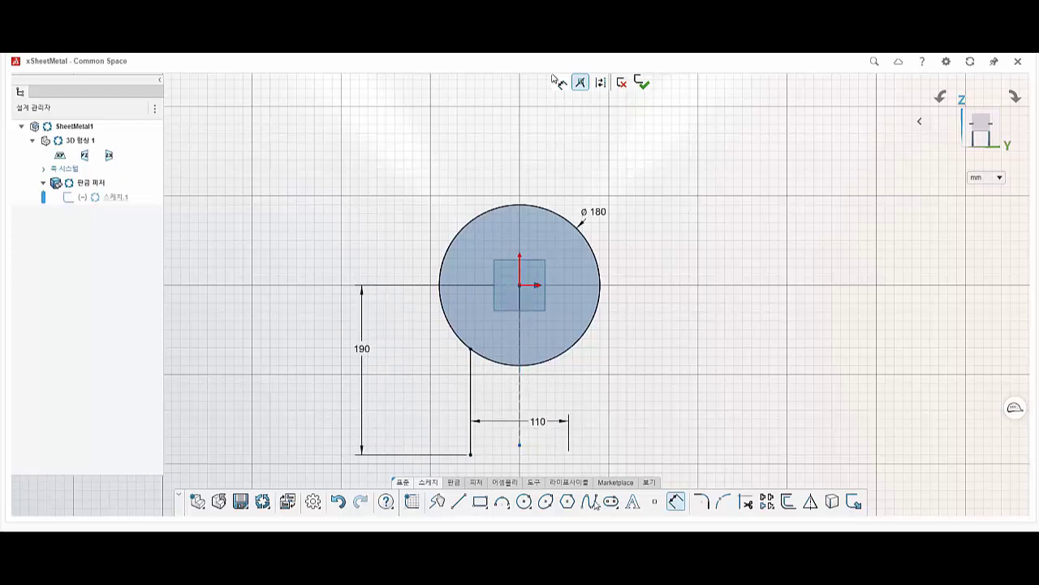
Step: Mirror the solid vertical line about the centreline, trim away the circle's lower arc between the two lines, and finish the sketch
{"action": "left_click", "coordinate": [809, 502]}
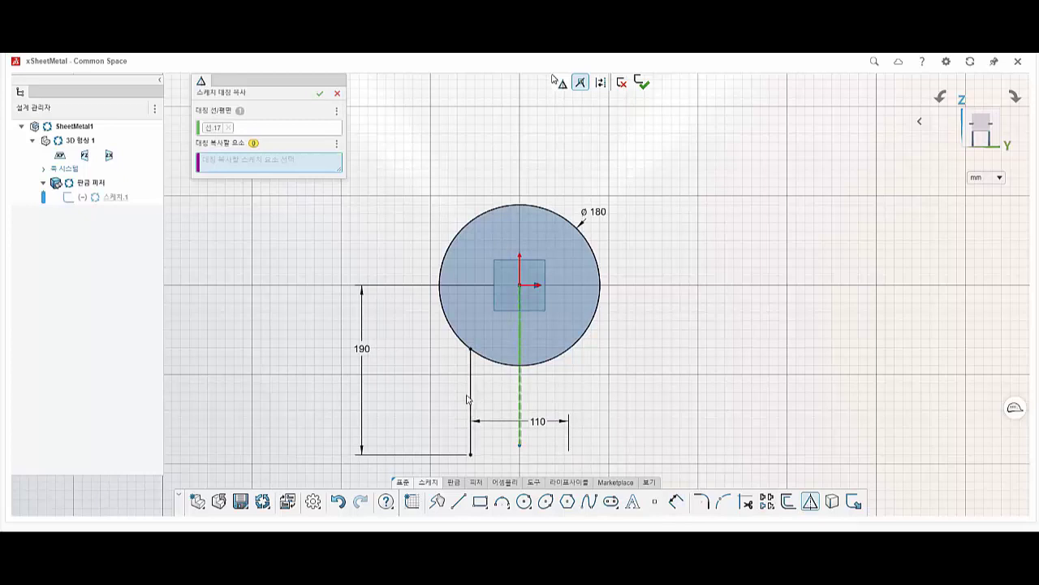
{"action": "left_click", "coordinate": [469, 399]}
{"action": "left_click", "coordinate": [320, 95]}
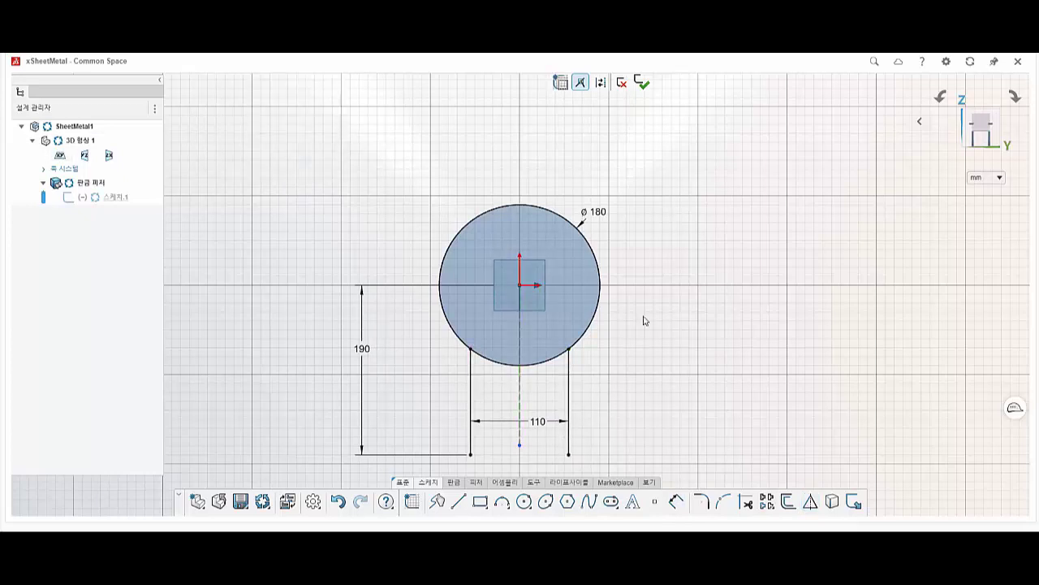
{"action": "left_click", "coordinate": [538, 362]}
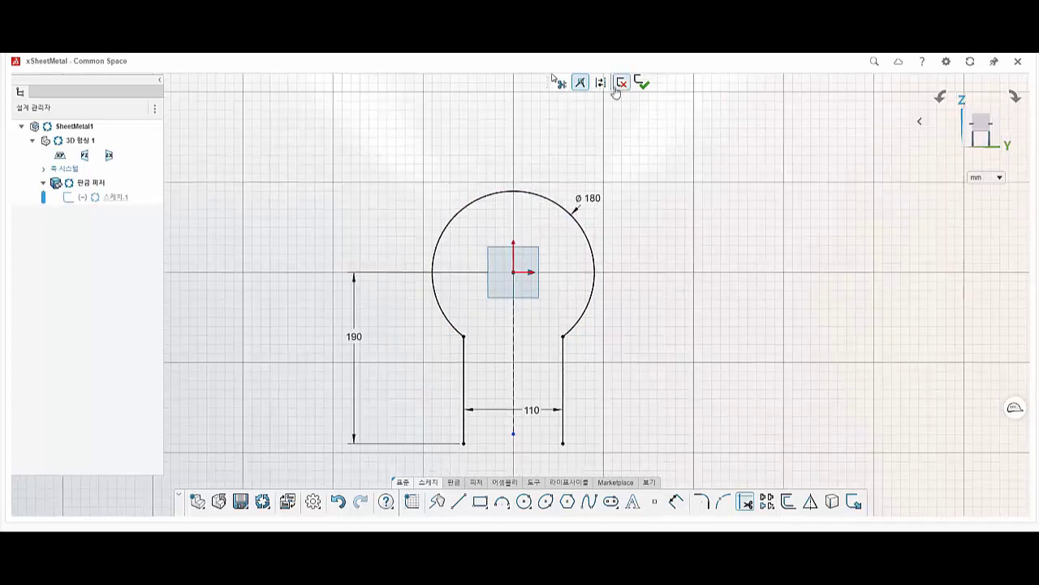
{"action": "left_click", "coordinate": [642, 83]}
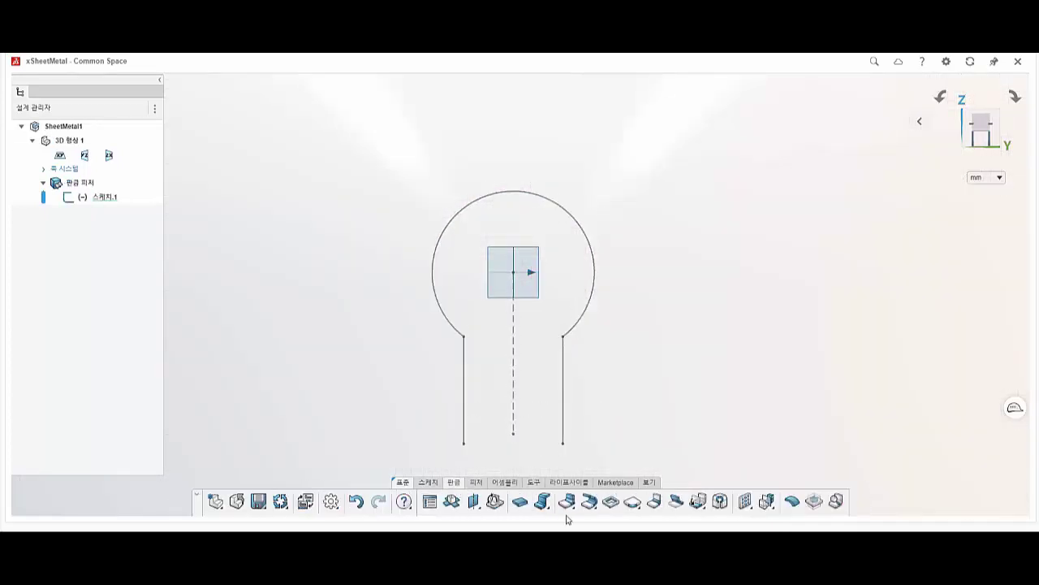
Step: Start a sheet metal extrusion with 6 mm thickness, 6 mm bend radius and the K-factor calculated by DIN
{"action": "left_click", "coordinate": [542, 502]}
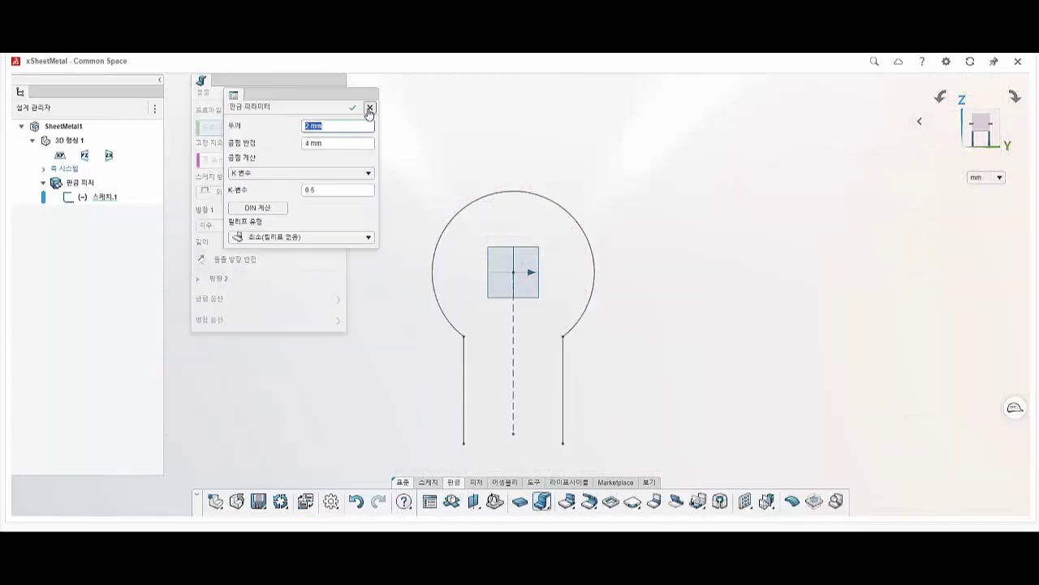
{"action": "type", "text": "6"}
{"action": "key", "text": "Tab"}
{"action": "type", "text": "6"}
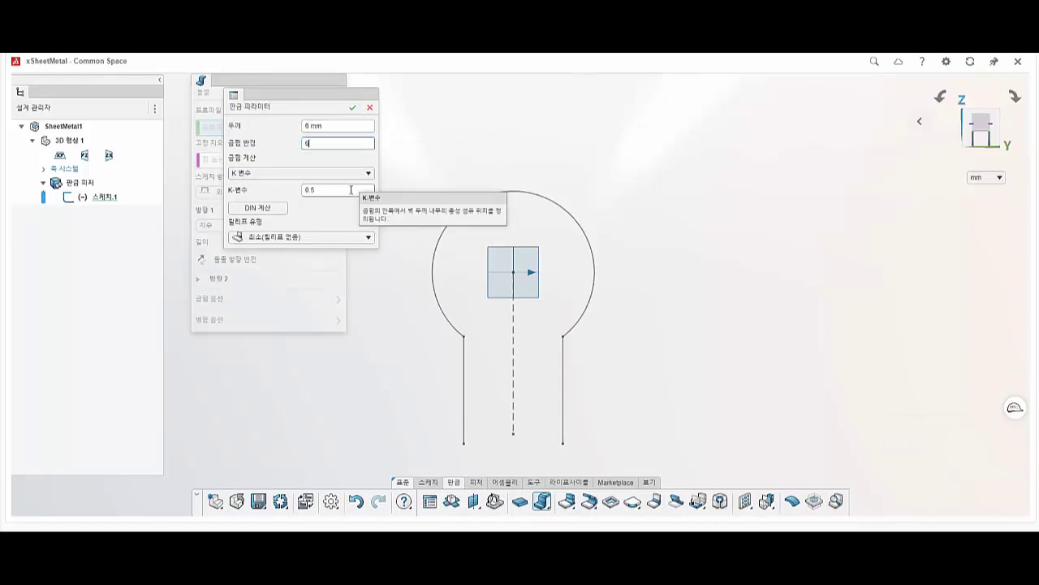
{"action": "left_click", "coordinate": [349, 191]}
{"action": "left_click", "coordinate": [251, 208]}
{"action": "left_click", "coordinate": [352, 107]}
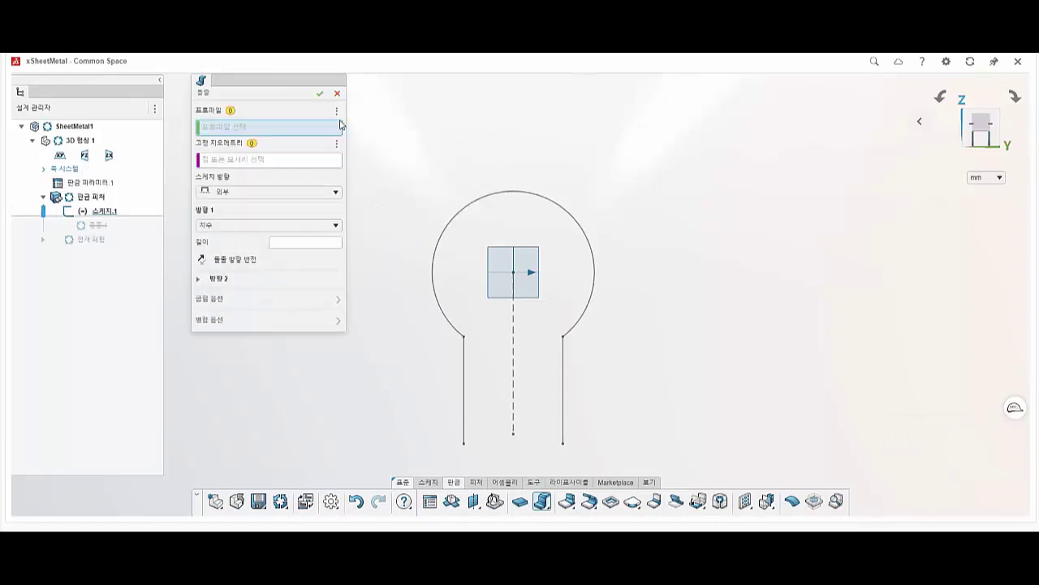
Step: Use the keyhole-shaped sketch as the extrusion profile, with sketch direction outside (외부) and direction 1 set to mid-plane (중간 평면)
{"action": "left_click", "coordinate": [449, 226]}
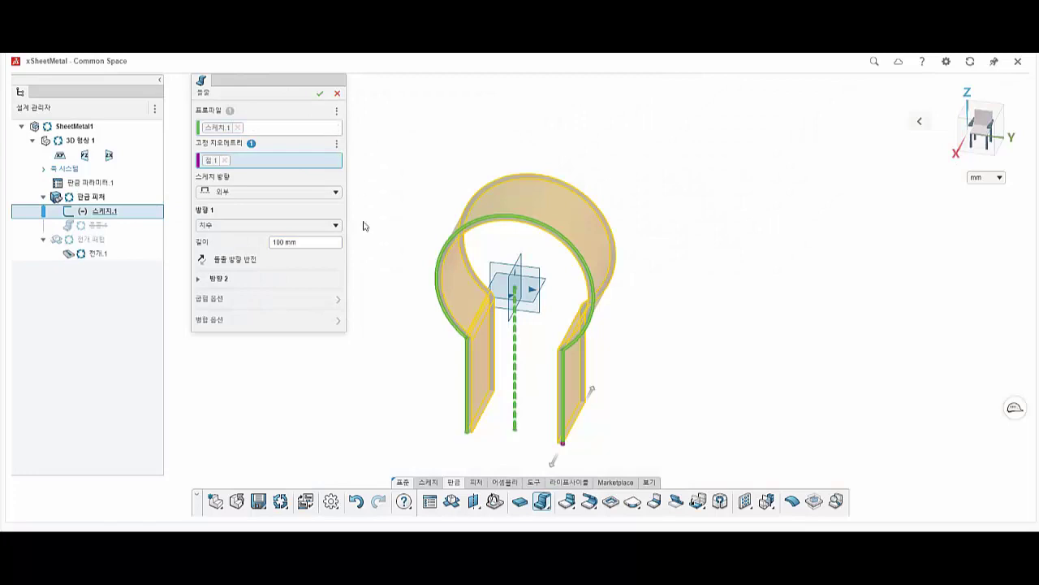
{"action": "left_click", "coordinate": [323, 192]}
{"action": "left_click", "coordinate": [283, 219]}
{"action": "left_click", "coordinate": [282, 192]}
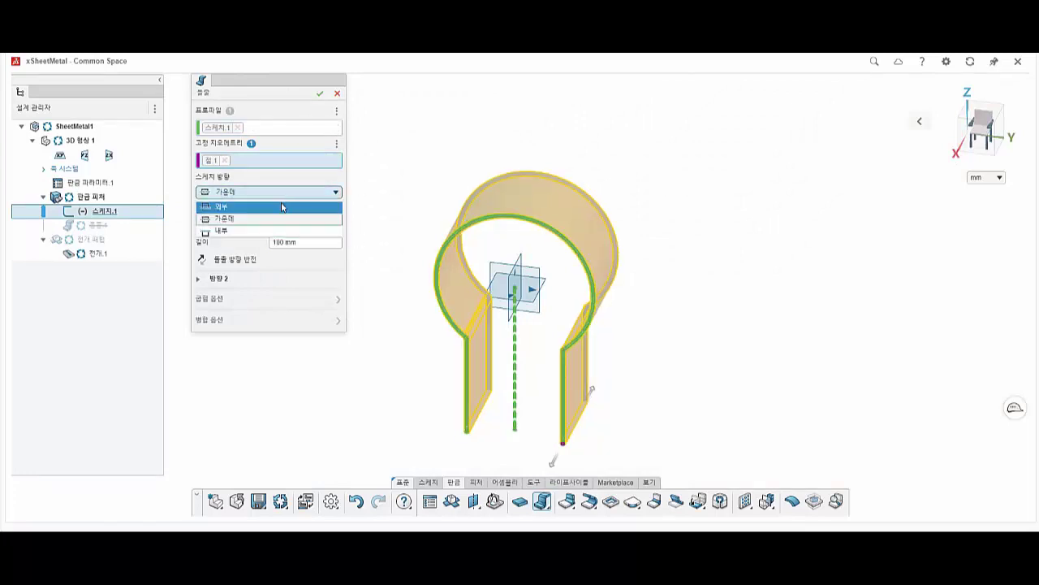
{"action": "left_click", "coordinate": [276, 230]}
{"action": "left_click", "coordinate": [267, 228]}
{"action": "left_click", "coordinate": [244, 262]}
Step: Review the extrusion's bend and merge options, and complete the mid-plane extrusion
{"action": "left_click", "coordinate": [247, 282]}
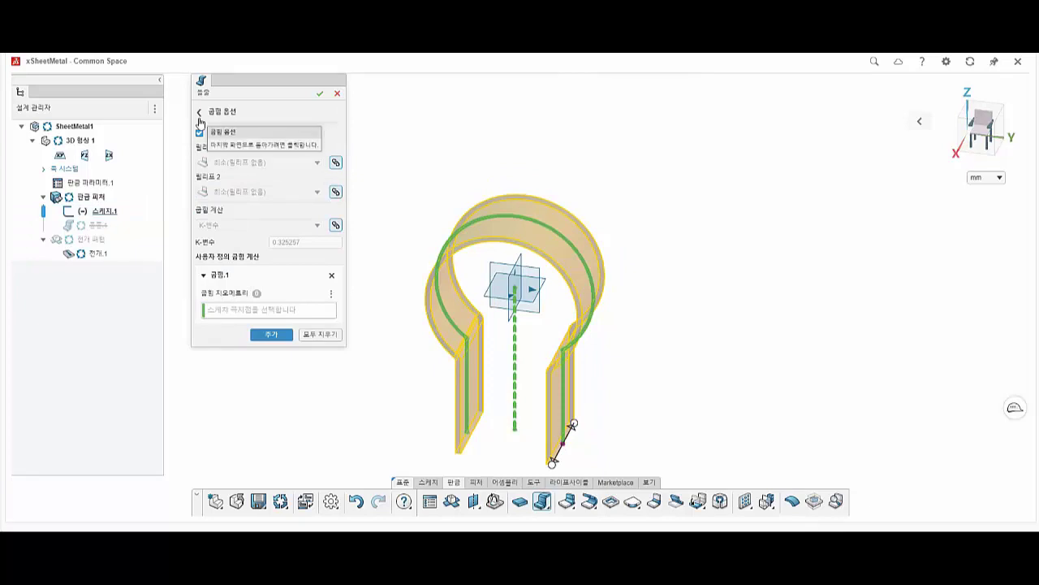
{"action": "left_click", "coordinate": [199, 112]}
{"action": "left_click", "coordinate": [247, 300]}
{"action": "left_click", "coordinate": [199, 114]}
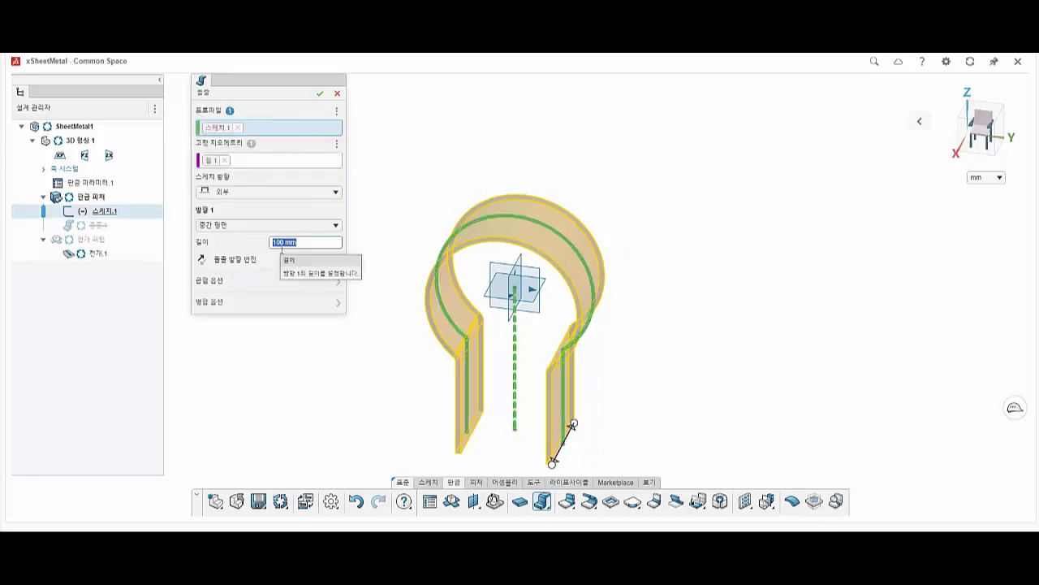
{"action": "middle_click_drag", "start_coordinate": [520, 293], "coordinate": [544, 253]}
{"action": "key", "text": "Return"}
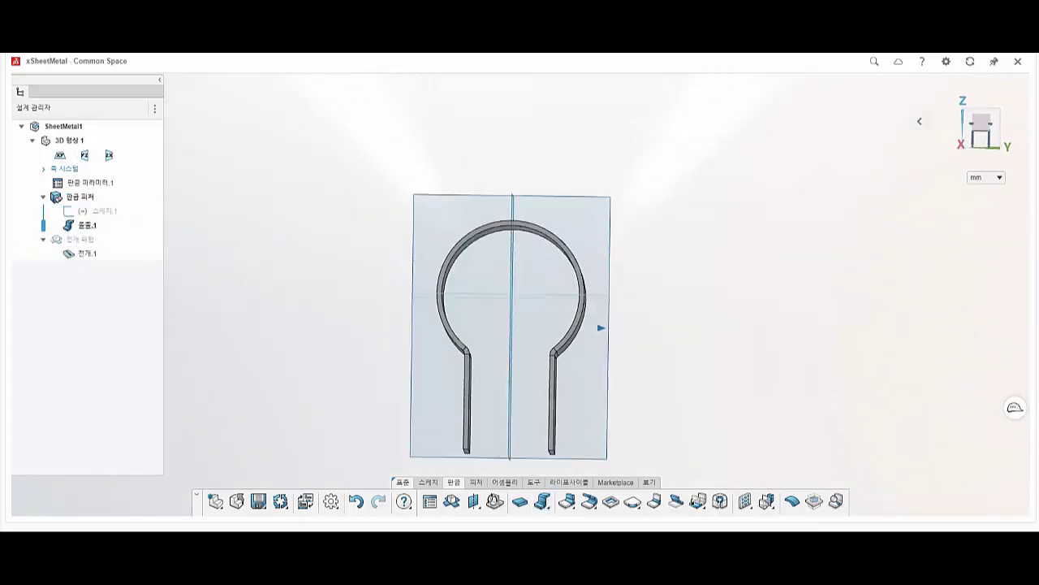
Step: Start a new sketch on the front edge face of the part's left leg
{"action": "scroll", "coordinate": [470, 369], "scroll_direction": "up", "scroll_amount": 2}
{"action": "left_click", "coordinate": [470, 369]}
{"action": "scroll", "coordinate": [470, 370], "scroll_direction": "up", "scroll_amount": 2}
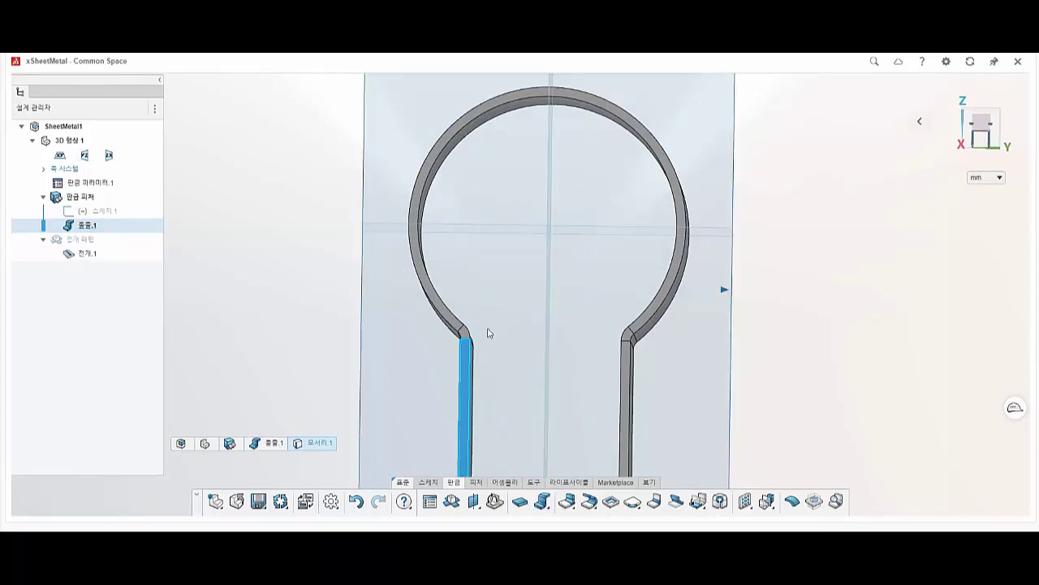
{"action": "left_click", "coordinate": [488, 333]}
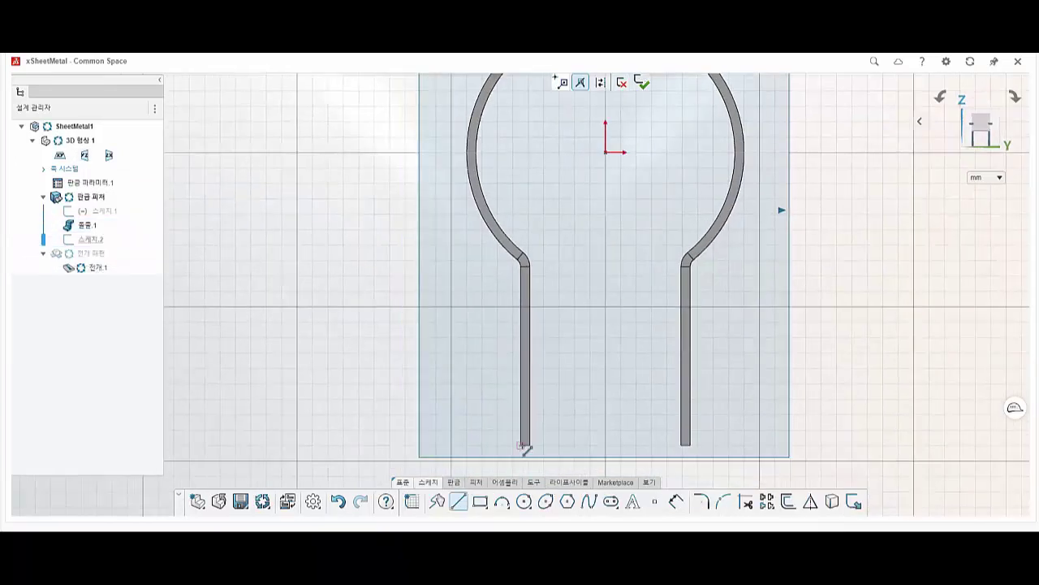
Step: Sketch a closed rectangle about 61 mm wide, extending outward from the lower part of the left leg's outer side
{"action": "left_click", "coordinate": [522, 295]}
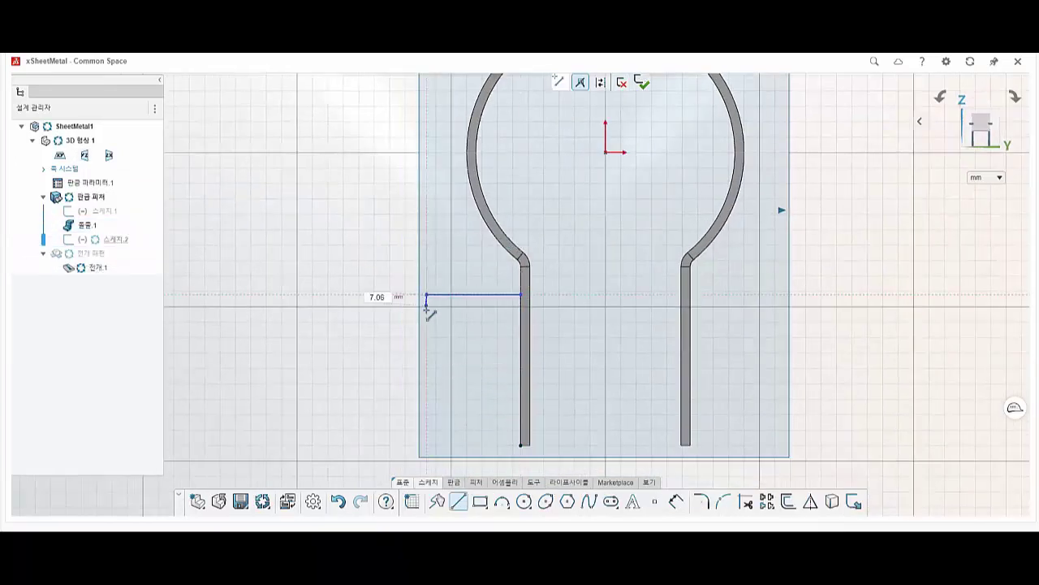
{"action": "left_click", "coordinate": [427, 295]}
{"action": "left_click", "coordinate": [426, 445]}
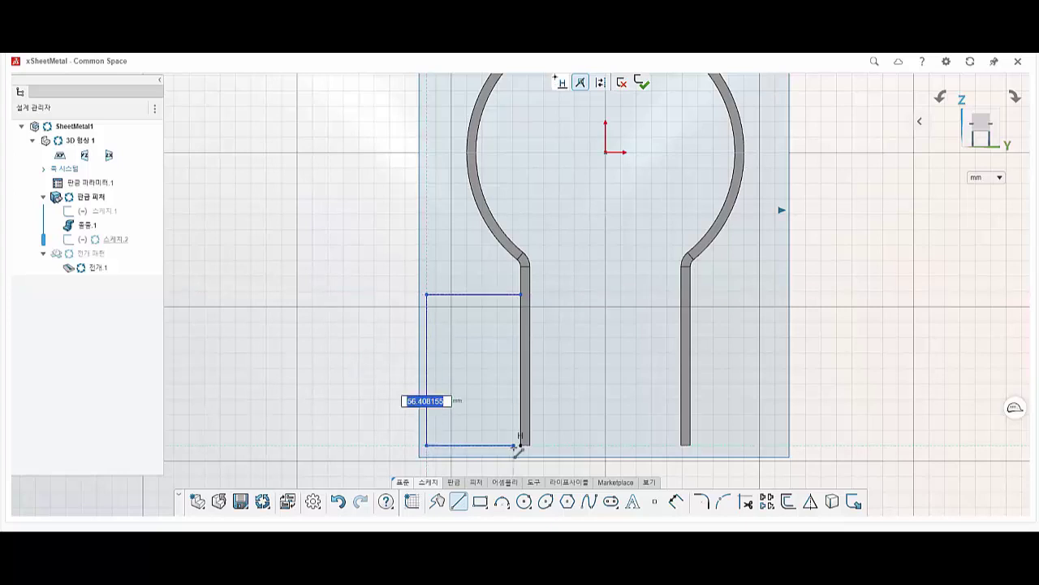
{"action": "left_click", "coordinate": [521, 446]}
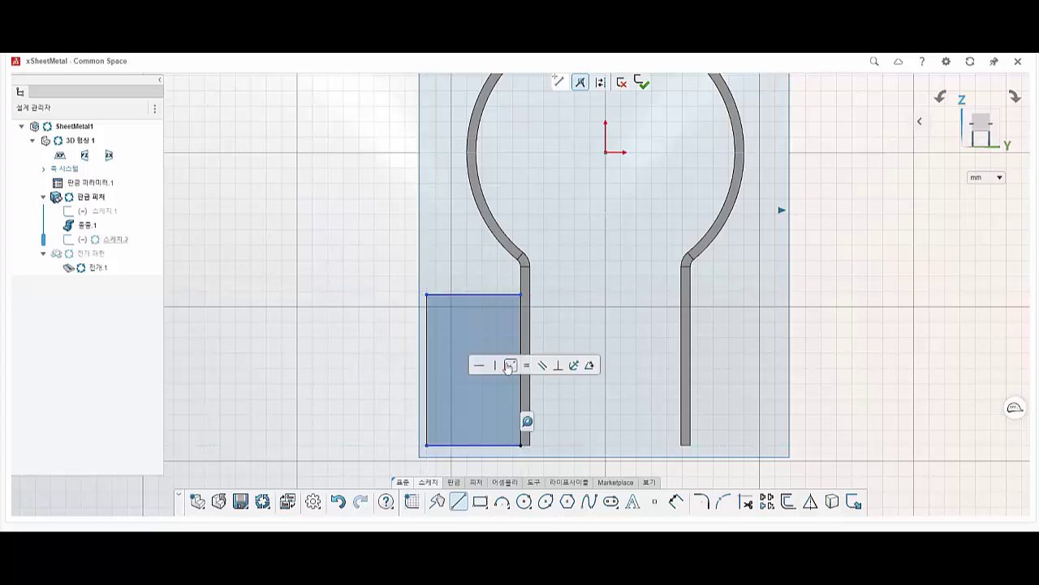
{"action": "left_click", "coordinate": [521, 313]}
{"action": "left_click", "coordinate": [557, 406]}
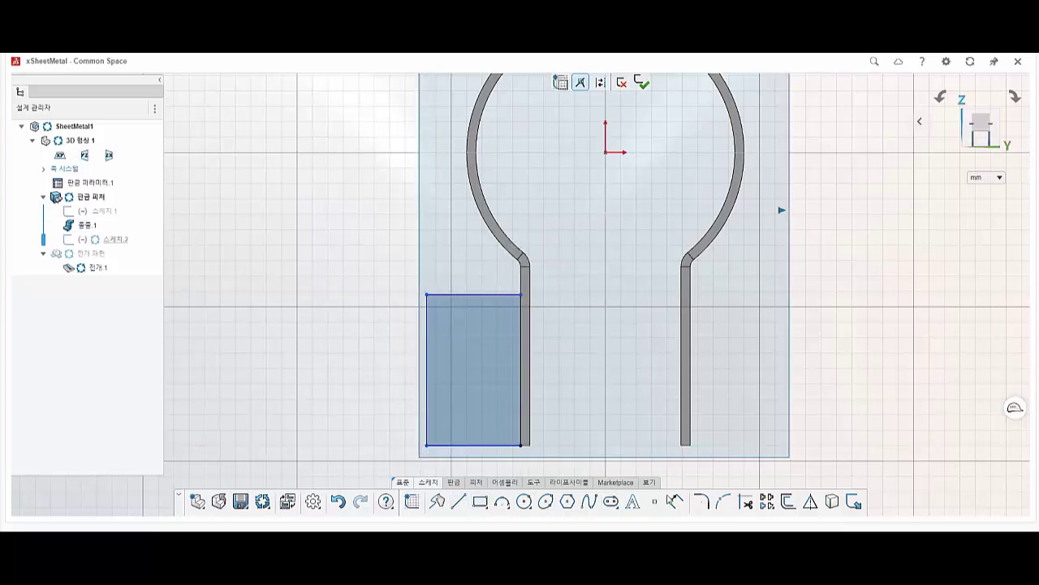
Step: Dimension the rectangle's width as 71 mm
{"action": "left_click", "coordinate": [674, 501]}
{"action": "left_click", "coordinate": [427, 418]}
{"action": "left_click", "coordinate": [521, 421]}
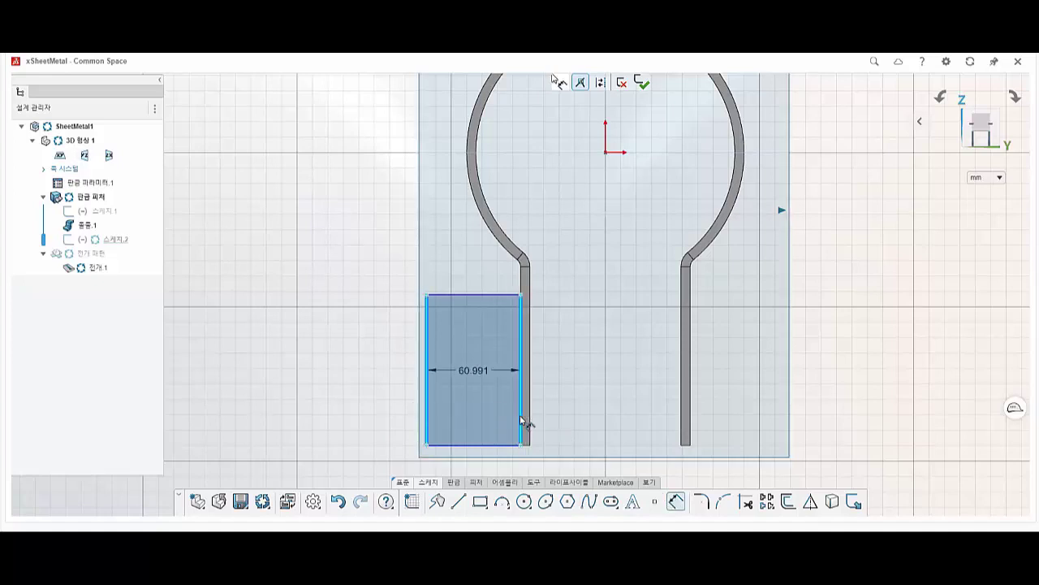
{"action": "scroll", "coordinate": [521, 421], "scroll_direction": "down", "scroll_amount": 1}
{"action": "left_click", "coordinate": [483, 449]}
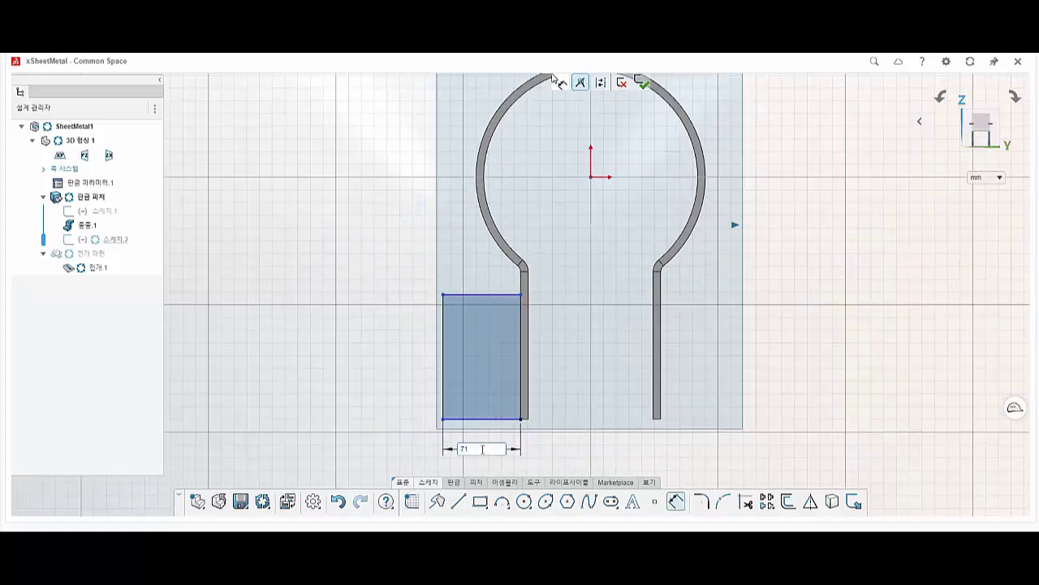
{"action": "key", "text": "Return"}
Step: Dimension the rectangle's height as 100 mm
{"action": "left_click", "coordinate": [476, 296]}
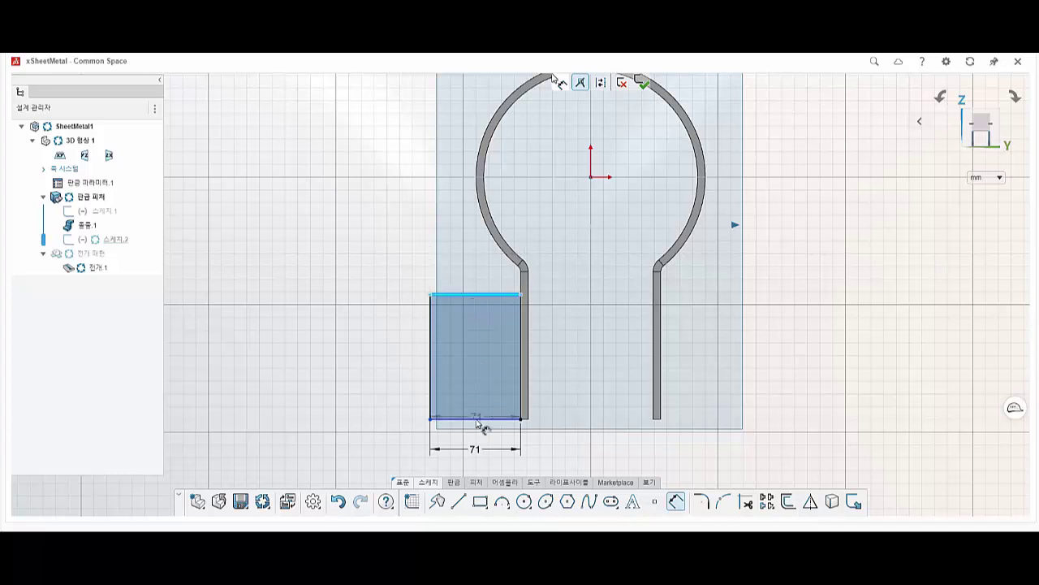
{"action": "left_click", "coordinate": [476, 419]}
{"action": "left_click", "coordinate": [380, 366]}
{"action": "type", "text": "100"}
{"action": "key", "text": "Return"}
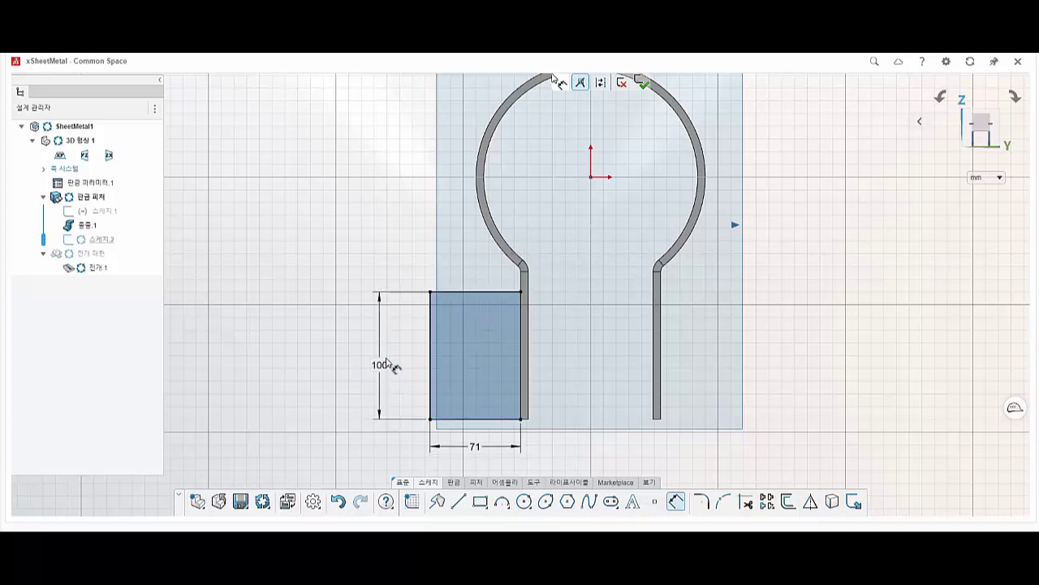
Step: Sketch a horizontal construction line across the rectangle at mid-height, from its outer side to the leg
{"action": "left_click", "coordinate": [458, 501]}
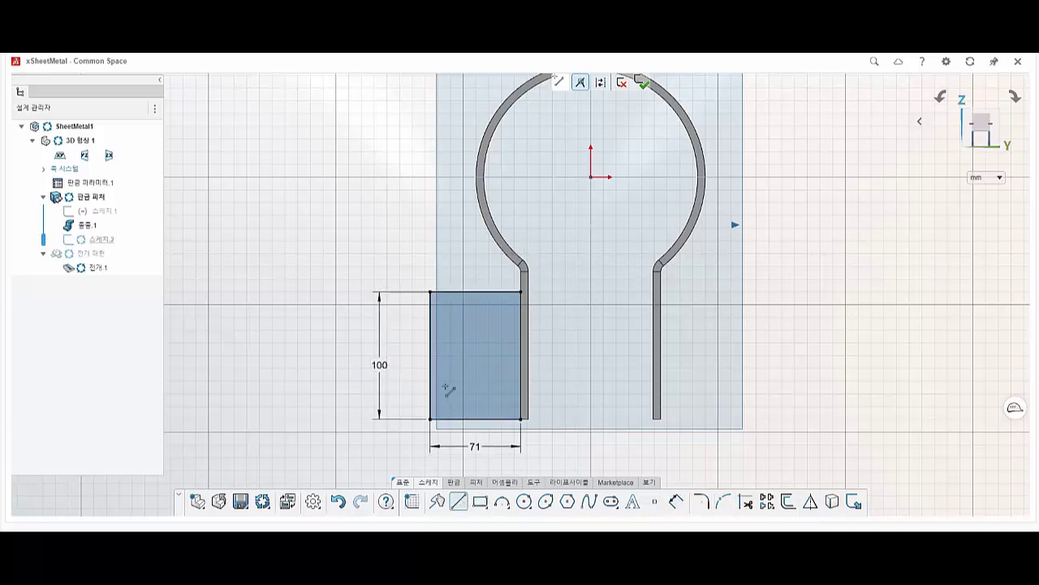
{"action": "left_click", "coordinate": [431, 355]}
{"action": "left_click", "coordinate": [521, 355]}
{"action": "key", "text": "Escape"}
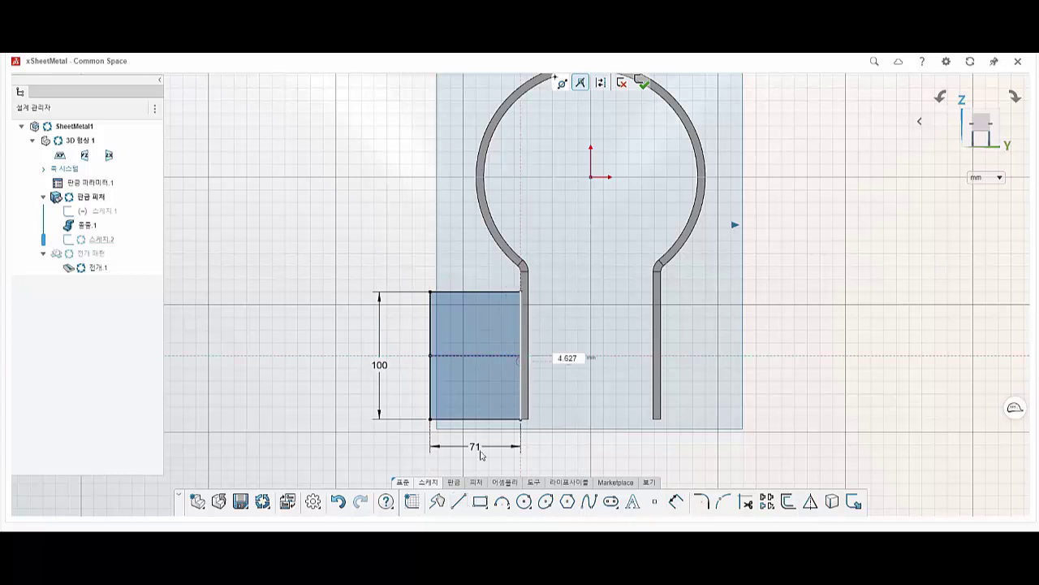
{"action": "left_click", "coordinate": [474, 355]}
{"action": "left_click", "coordinate": [517, 275]}
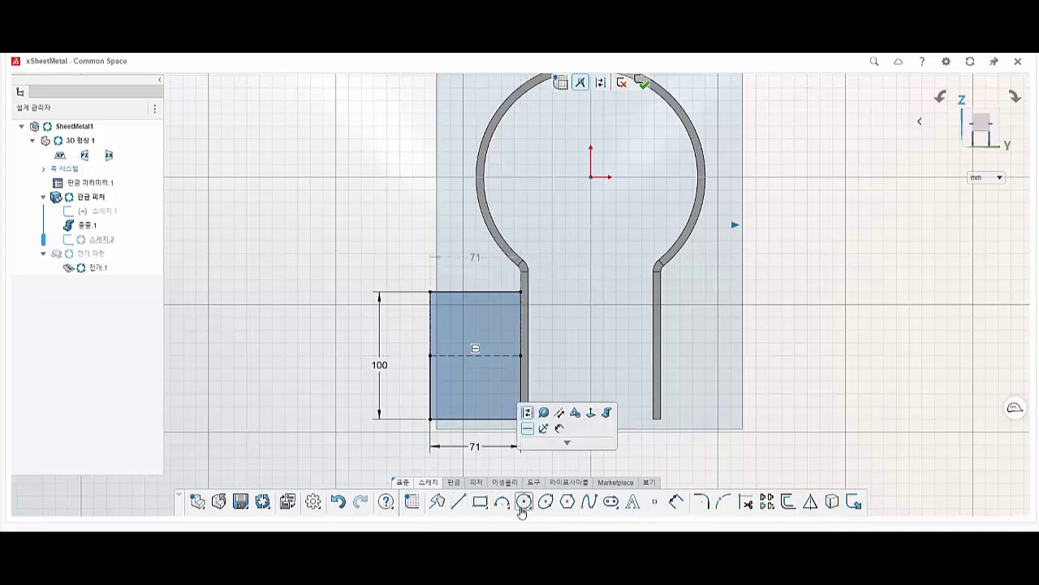
Step: Sketch a circle about 34 mm in diameter centred on the construction line, nearer the rectangle's outer side
{"action": "left_click", "coordinate": [524, 501]}
{"action": "left_click", "coordinate": [459, 355]}
{"action": "left_click", "coordinate": [480, 368]}
{"action": "key", "text": "Escape"}
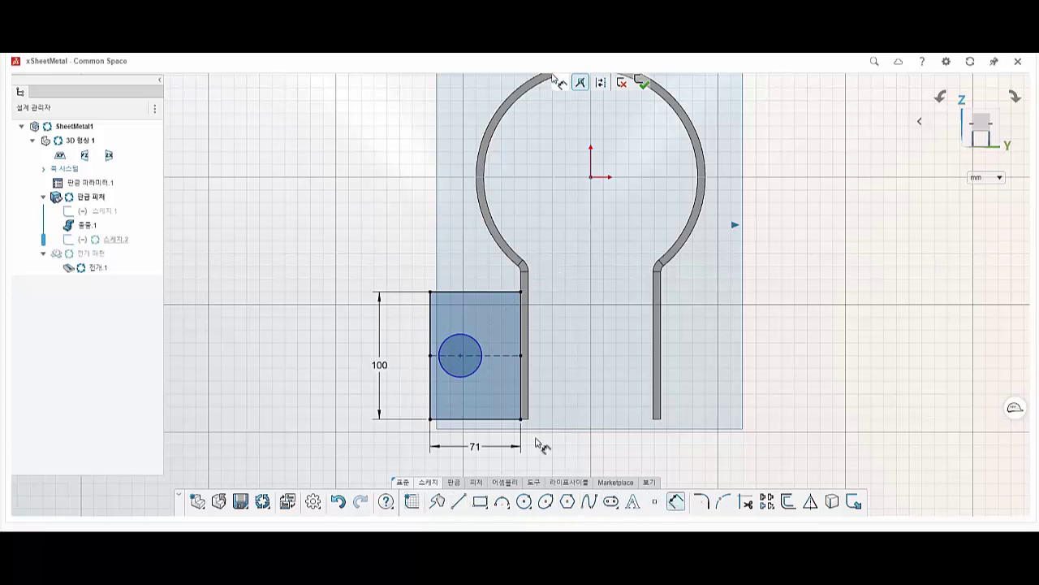
Step: Dimension the circle's diameter as 22 mm
{"action": "left_click", "coordinate": [477, 346]}
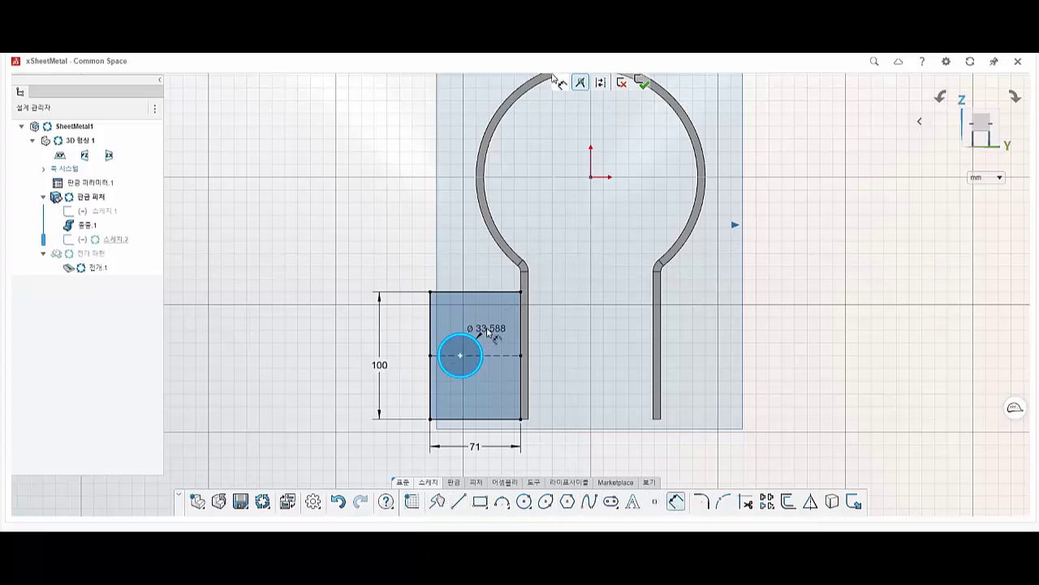
{"action": "left_click", "coordinate": [493, 324]}
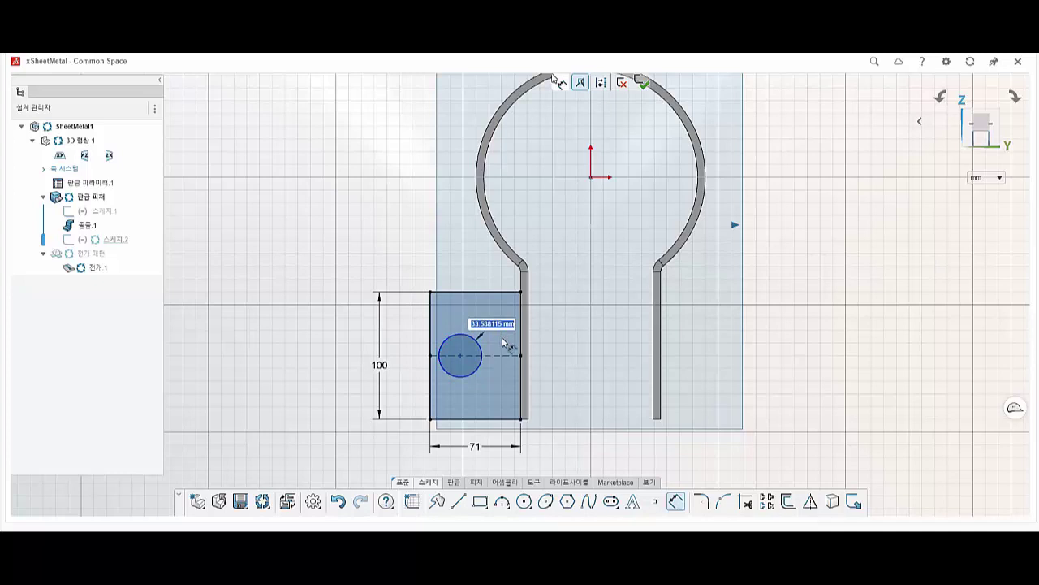
{"action": "key", "text": "Return"}
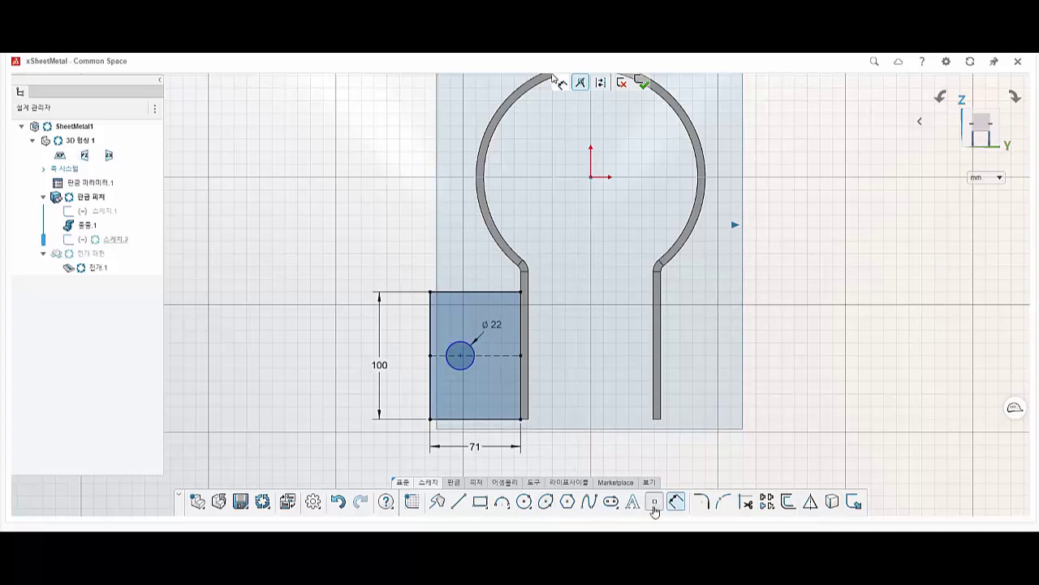
Step: Dimension the horizontal distance from the rectangle's outer side to the circle's centre as 30 mm
{"action": "left_click", "coordinate": [460, 356]}
{"action": "left_click", "coordinate": [430, 367]}
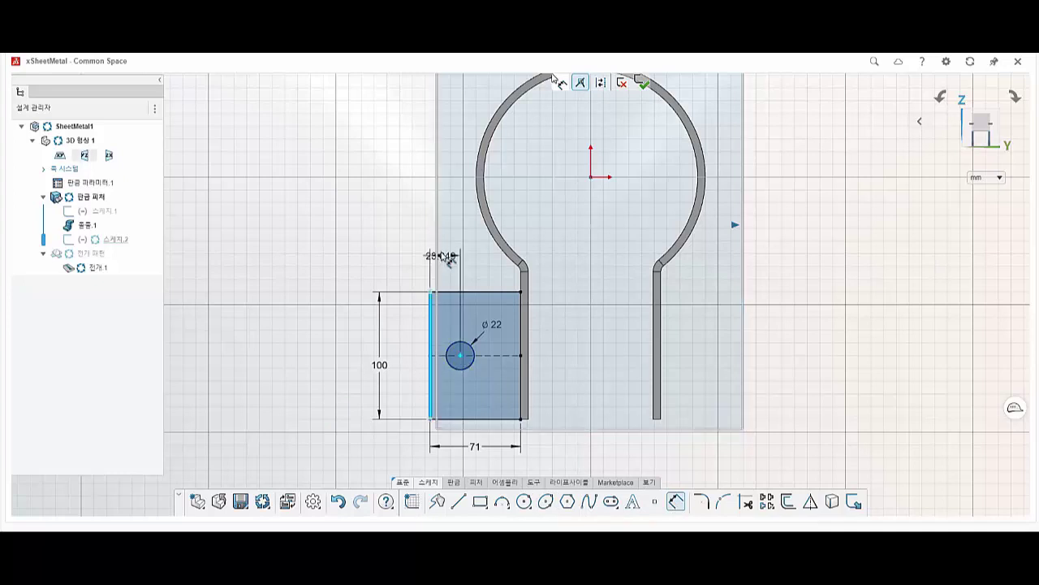
{"action": "left_click", "coordinate": [388, 248]}
{"action": "key", "text": "Return"}
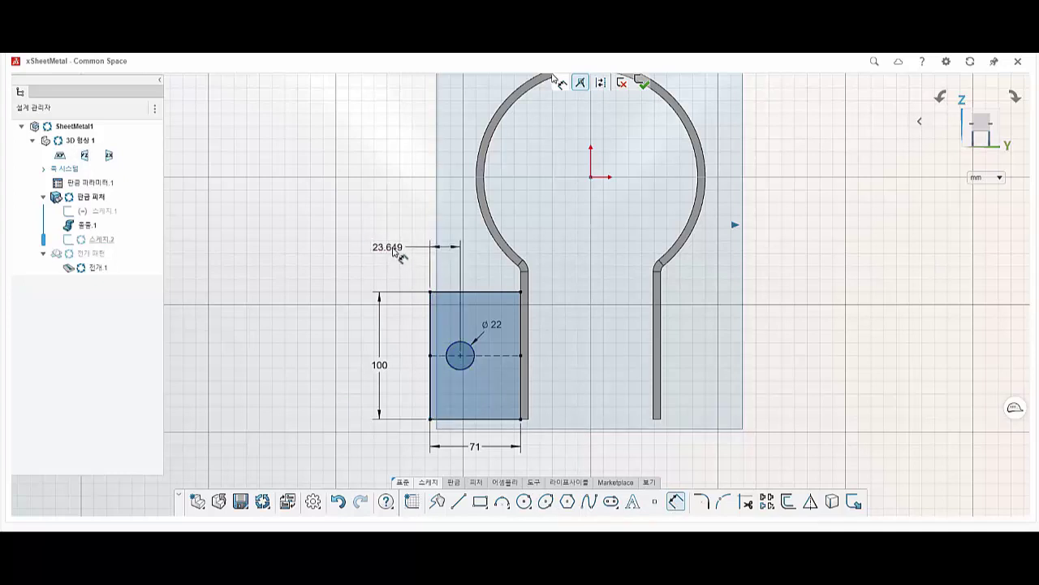
{"action": "double_click", "coordinate": [397, 251]}
{"action": "type", "text": "30"}
{"action": "key", "text": "Return"}
Step: Sketch a diagonal line across the rectangle's upper outer corner, at about 47° to the vertical side
{"action": "scroll", "coordinate": [455, 339], "scroll_direction": "up", "scroll_amount": 1}
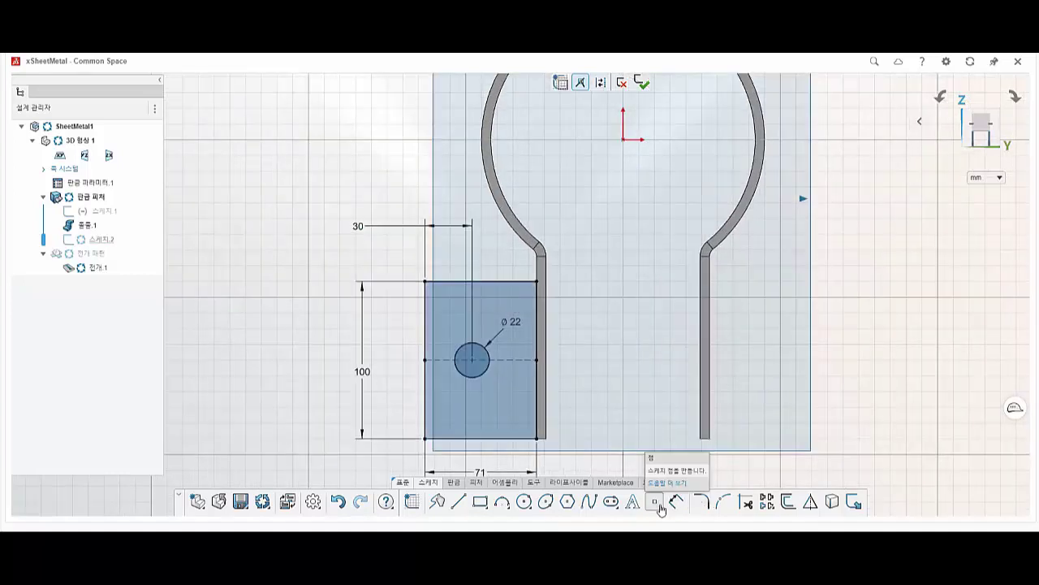
{"action": "left_click", "coordinate": [459, 501]}
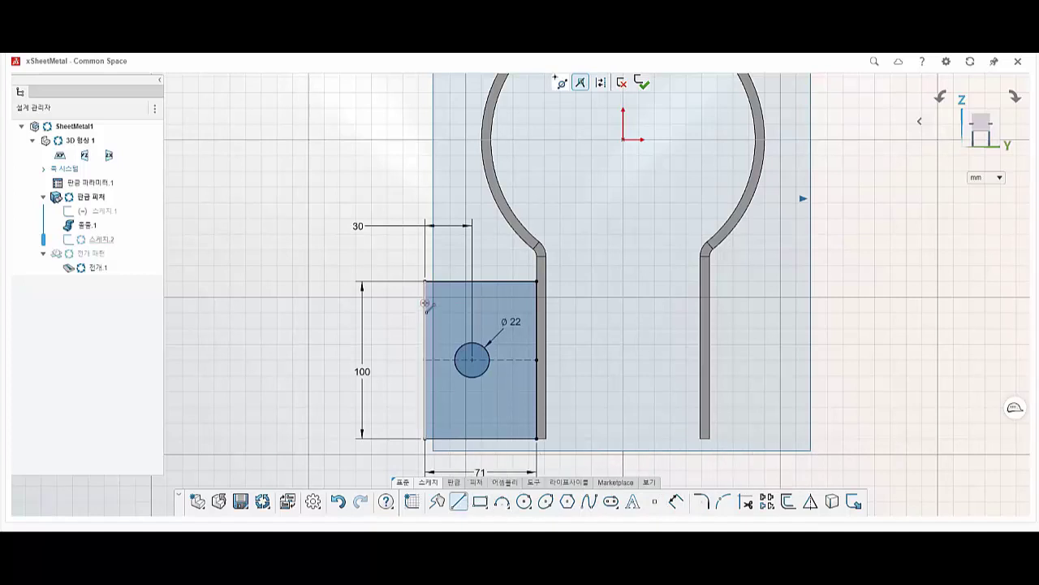
{"action": "left_click", "coordinate": [424, 302]}
{"action": "left_click", "coordinate": [447, 281]}
{"action": "key", "text": "Escape"}
Step: Dimension the angle between the diagonal line and the rectangle's outer vertical side as 45°
{"action": "scroll", "coordinate": [436, 304], "scroll_direction": "up", "scroll_amount": 1}
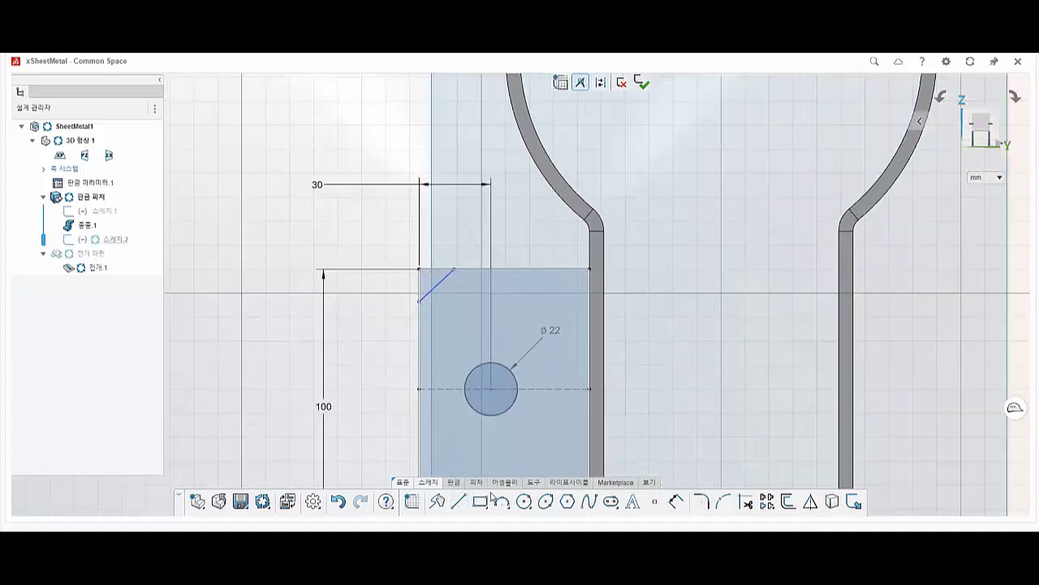
{"action": "left_click", "coordinate": [677, 501]}
{"action": "left_click", "coordinate": [436, 282]}
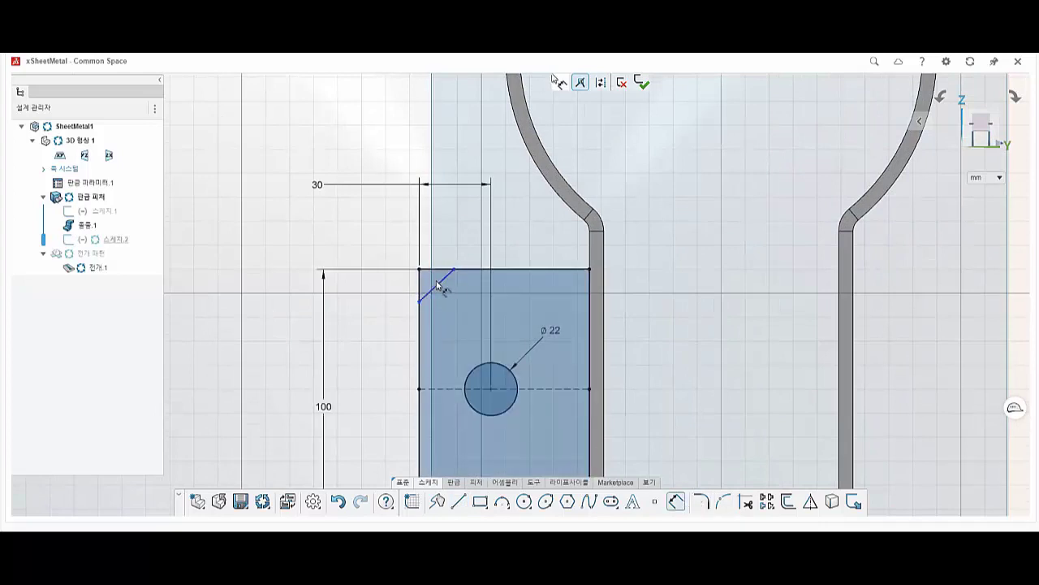
{"action": "left_click", "coordinate": [419, 296]}
{"action": "left_click", "coordinate": [505, 235]}
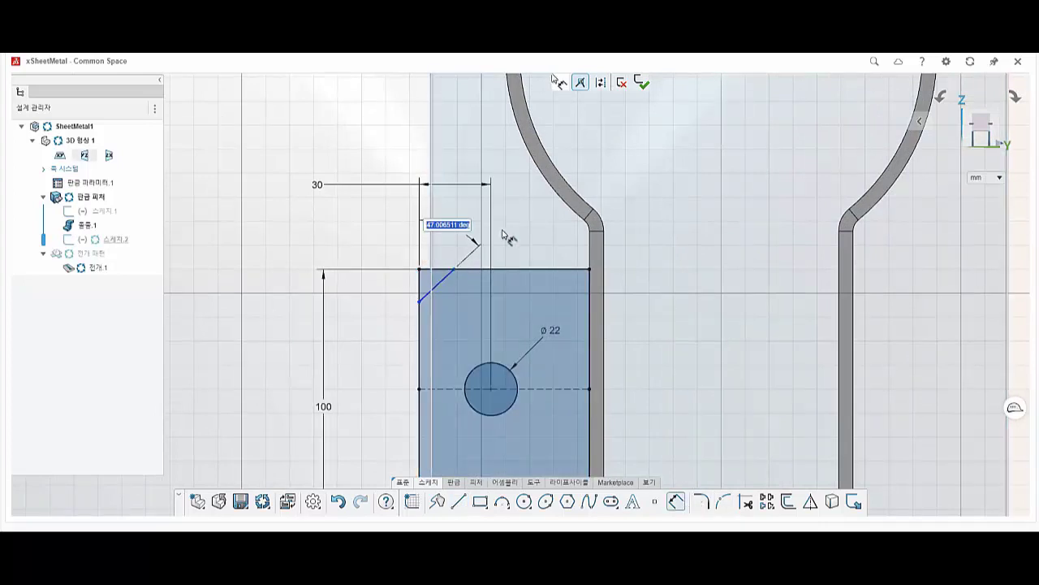
{"action": "type", "text": "45"}
{"action": "key", "text": "Return"}
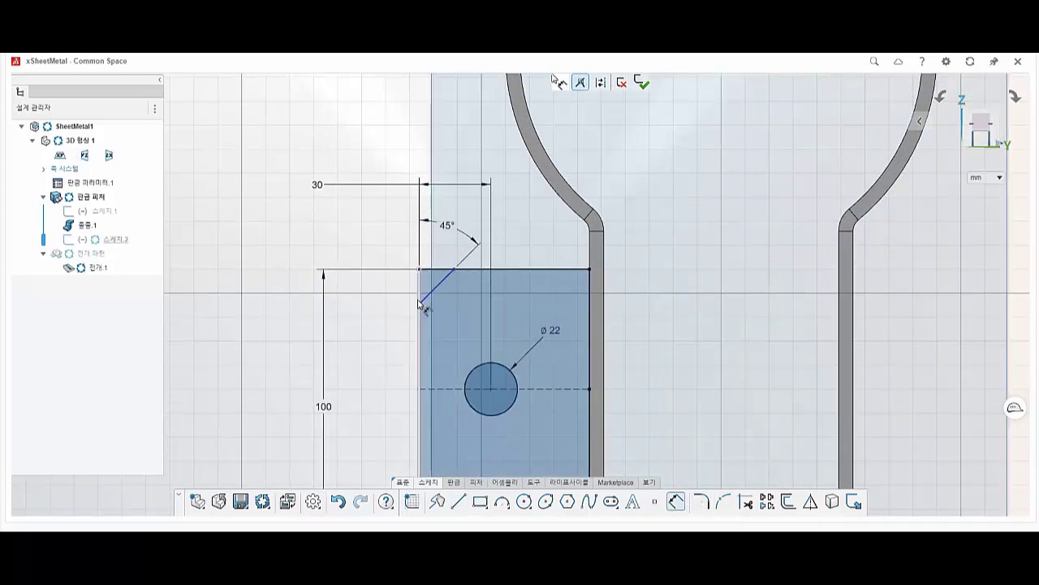
Step: Dimension the vertical distance from the rectangle's upper side to the diagonal line's lower end as 10 mm
{"action": "left_click", "coordinate": [419, 286]}
{"action": "left_click", "coordinate": [393, 292]}
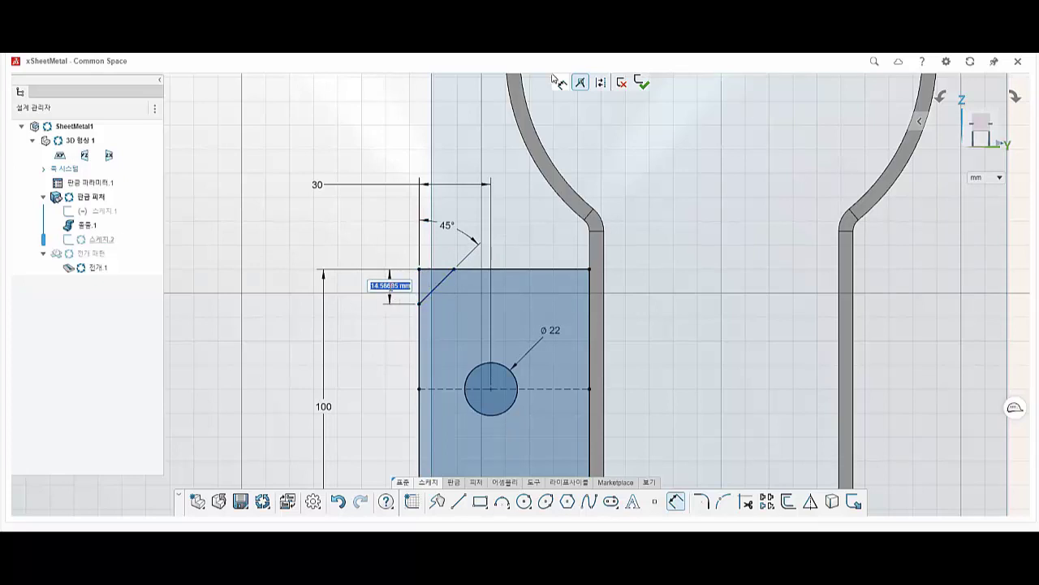
{"action": "type", "text": "10"}
{"action": "key", "text": "Return"}
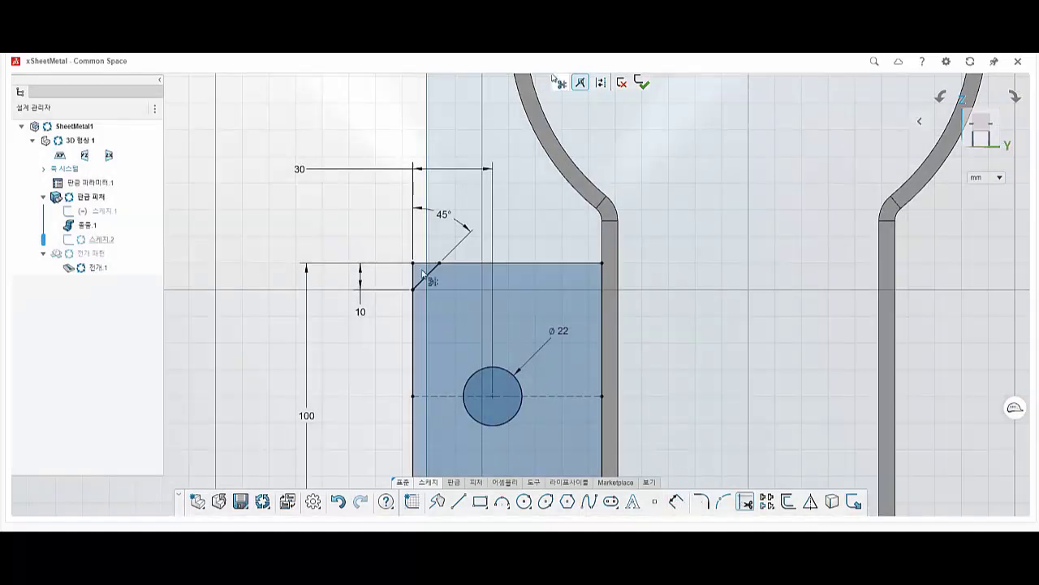
Step: Trim the upper outer corner lines beyond the diagonal and dimension the chamfer's height again as 10 mm
{"action": "mouse_move", "coordinate": [422, 270]}
{"action": "left_mouse_down"}
{"action": "mouse_move", "coordinate": [400, 276]}
{"action": "mouse_move", "coordinate": [415, 291]}
{"action": "left_mouse_up"}
{"action": "key", "text": "Escape"}
{"action": "left_click", "coordinate": [674, 502]}
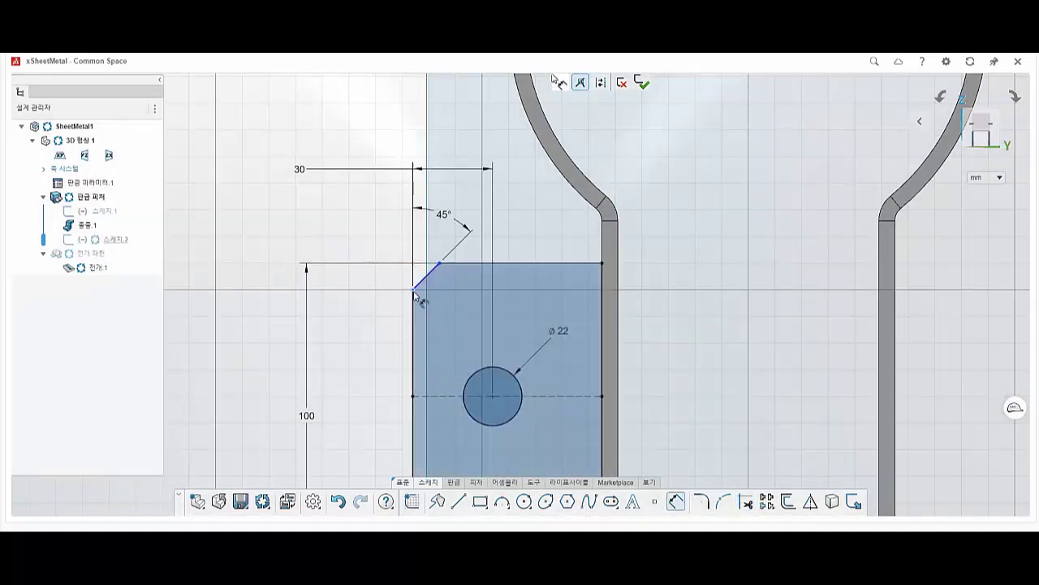
{"action": "left_click", "coordinate": [453, 273]}
{"action": "left_click", "coordinate": [380, 278]}
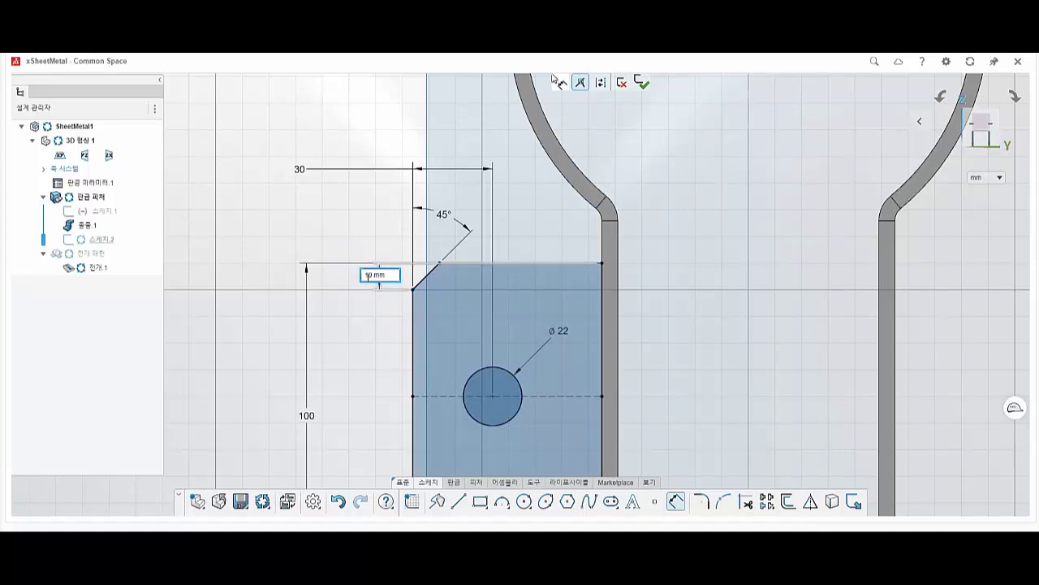
{"action": "key", "text": "Return"}
{"action": "key", "text": "Escape"}
Step: Mirror the diagonal corner line about the horizontal construction line onto the lower outer corner
{"action": "scroll", "coordinate": [631, 422], "scroll_direction": "down", "scroll_amount": 1}
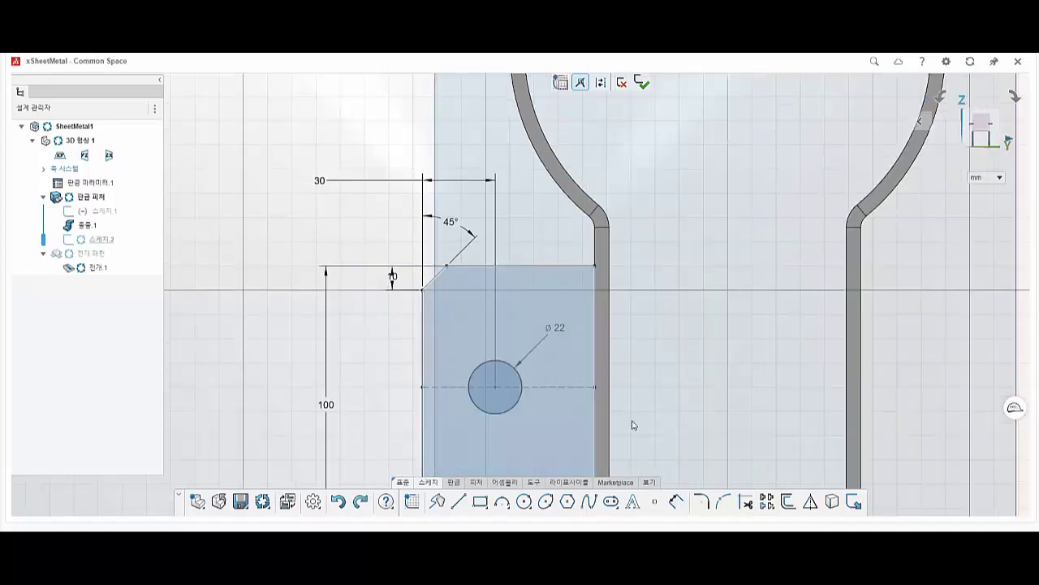
{"action": "left_click", "coordinate": [810, 501]}
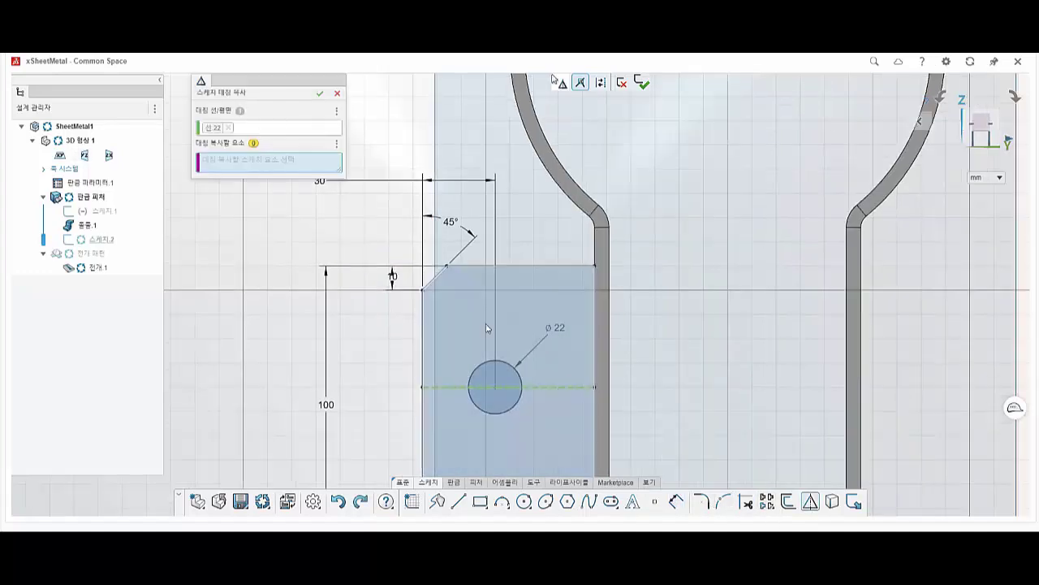
{"action": "left_click", "coordinate": [442, 276]}
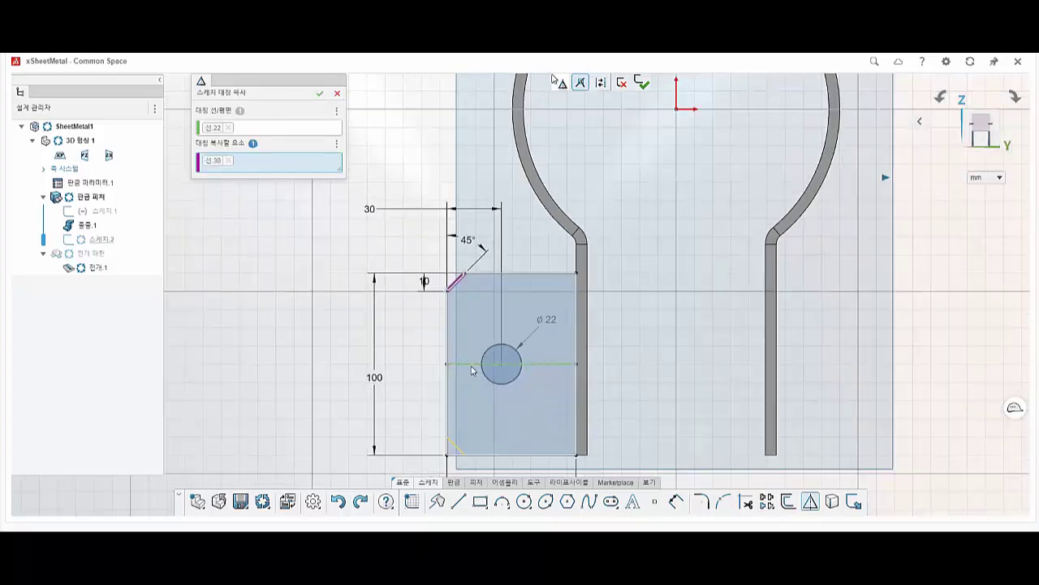
{"action": "left_click", "coordinate": [320, 92]}
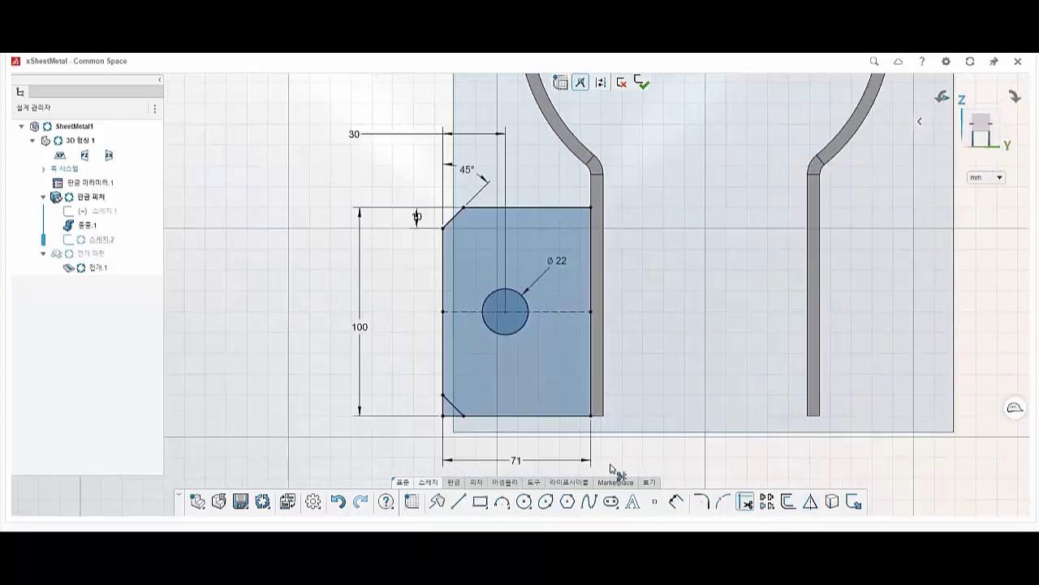
Step: Trim the lower outer corner lines beyond the mirrored diagonal and finish the sketch
{"action": "scroll", "coordinate": [451, 418], "scroll_direction": "up", "scroll_amount": 2}
{"action": "scroll", "coordinate": [520, 416], "scroll_direction": "down", "scroll_amount": 1}
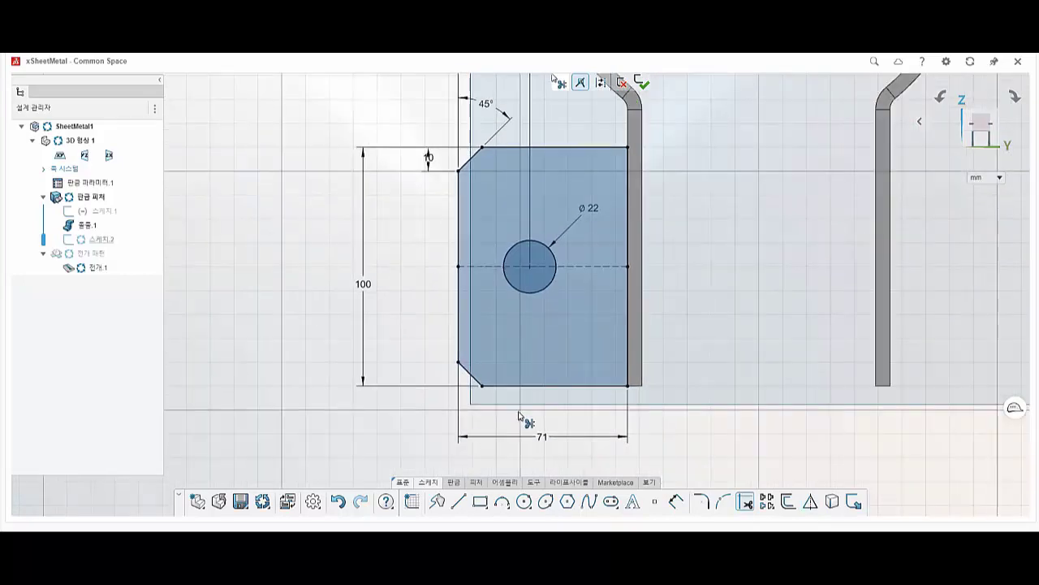
{"action": "scroll", "coordinate": [525, 342], "scroll_direction": "down", "scroll_amount": 2}
{"action": "left_click", "coordinate": [642, 83]}
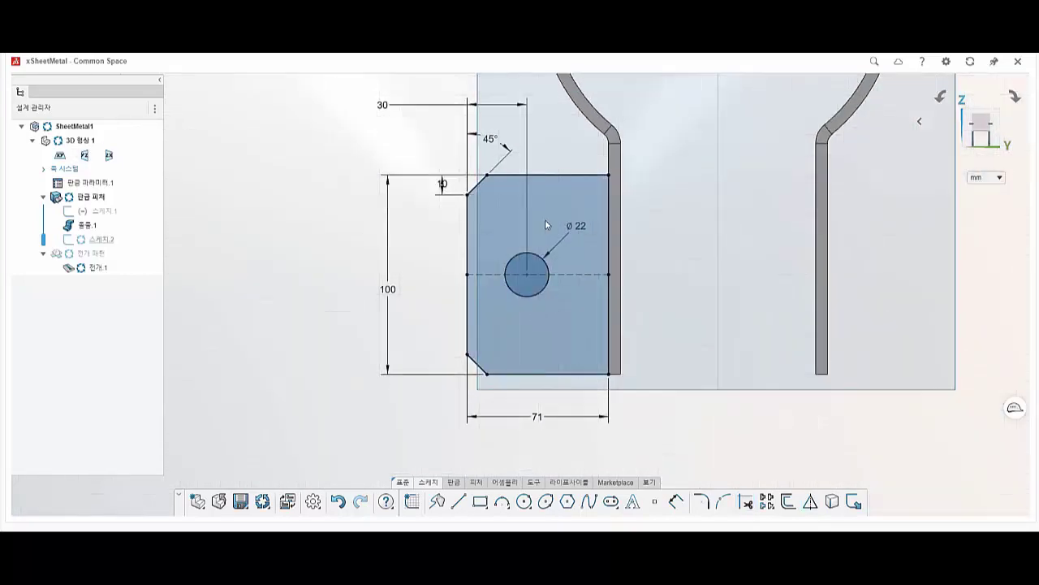
Step: Start a new sketch on the opposite edge face of the same leg for projecting the bracket geometry
{"action": "scroll", "coordinate": [545, 230], "scroll_direction": "down", "scroll_amount": 2}
{"action": "mouse_move", "coordinate": [548, 232]}
{"action": "middle_mouse_down"}
{"action": "mouse_move", "coordinate": [533, 273]}
{"action": "mouse_move", "coordinate": [711, 327]}
{"action": "mouse_move", "coordinate": [569, 297]}
{"action": "middle_mouse_up"}
{"action": "scroll", "coordinate": [517, 278], "scroll_direction": "up", "scroll_amount": 2}
{"action": "left_click", "coordinate": [518, 278]}
{"action": "left_click", "coordinate": [549, 240]}
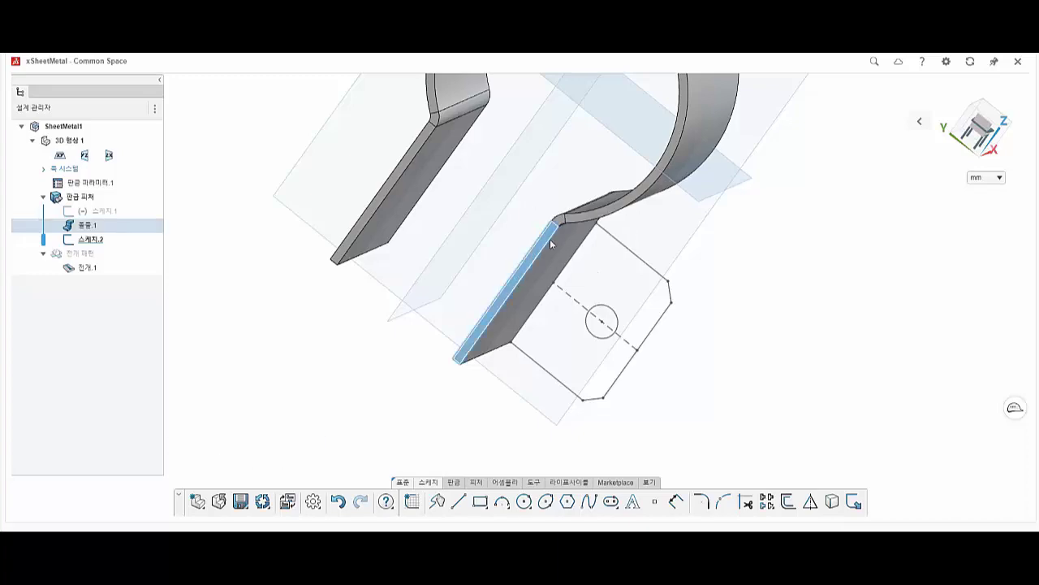
{"action": "left_click", "coordinate": [833, 503]}
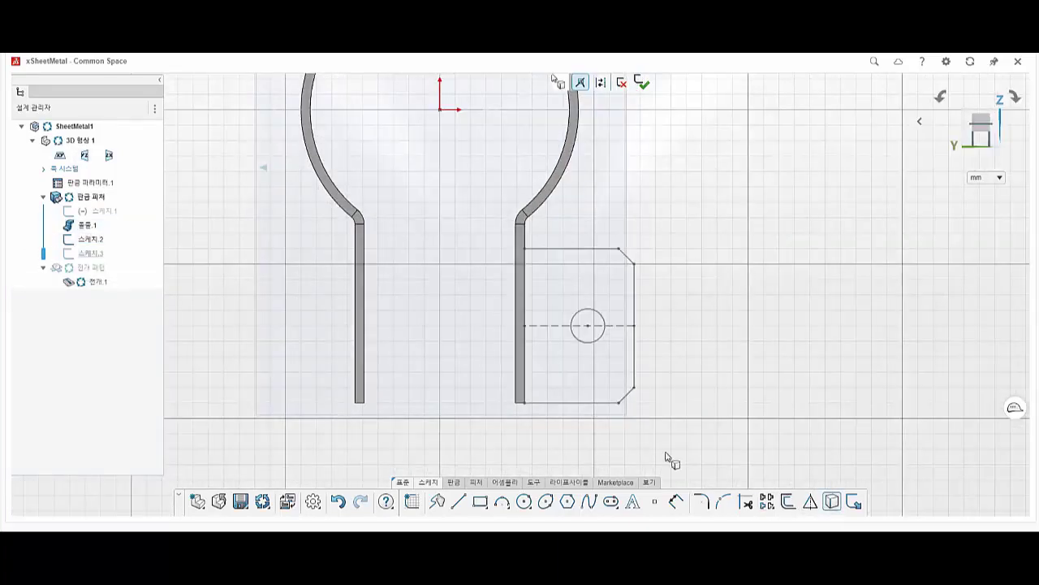
Step: Project the chamfered bracket outline and the circle from the first bracket sketch, and finish the sketch
{"action": "left_click", "coordinate": [608, 403]}
{"action": "left_click", "coordinate": [627, 396]}
{"action": "left_click", "coordinate": [634, 358]}
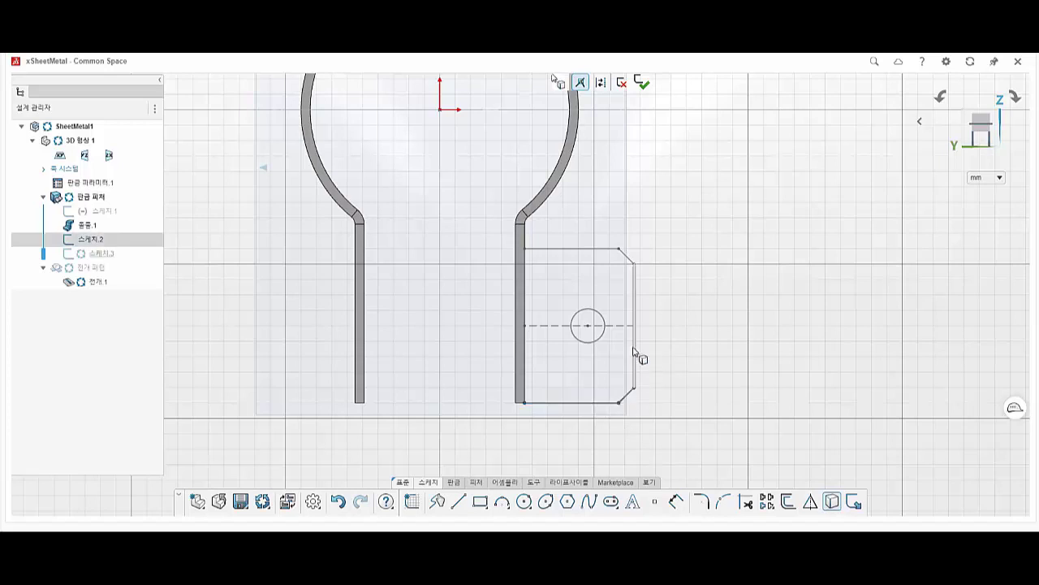
{"action": "left_click", "coordinate": [625, 255]}
{"action": "left_click", "coordinate": [581, 249]}
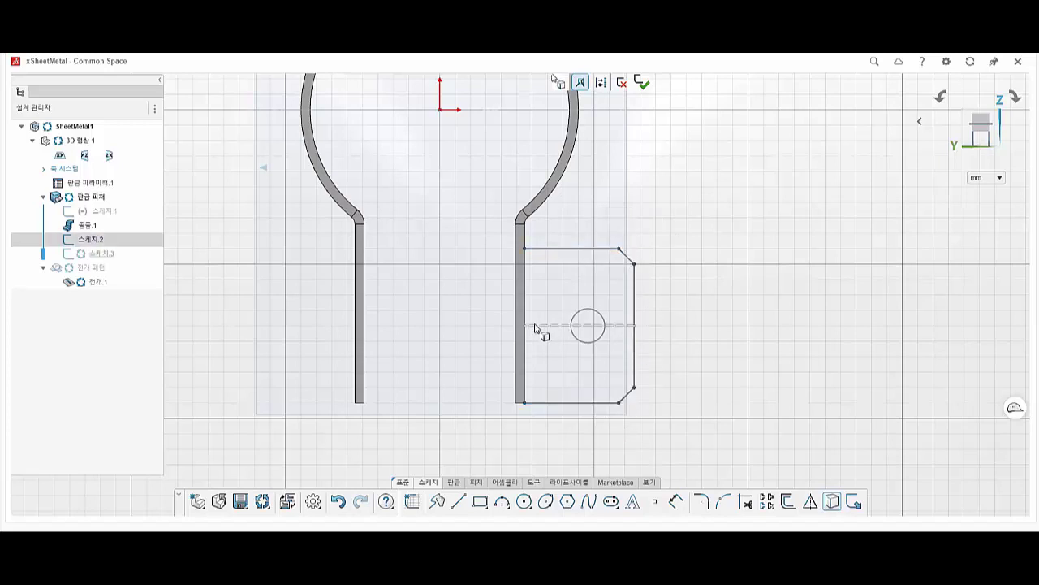
{"action": "left_click", "coordinate": [525, 316]}
{"action": "left_click", "coordinate": [580, 315]}
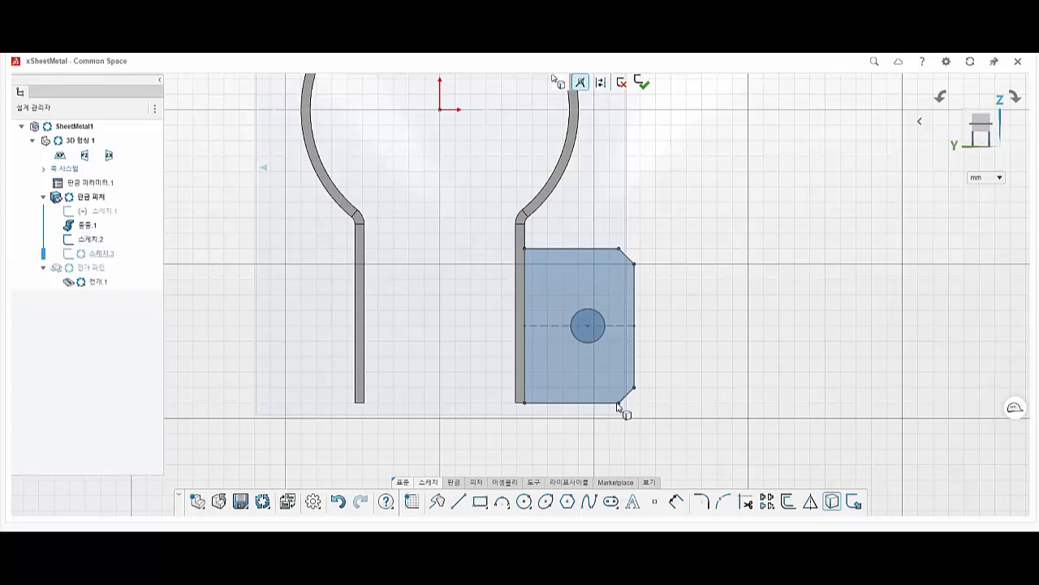
{"action": "left_click", "coordinate": [641, 82]}
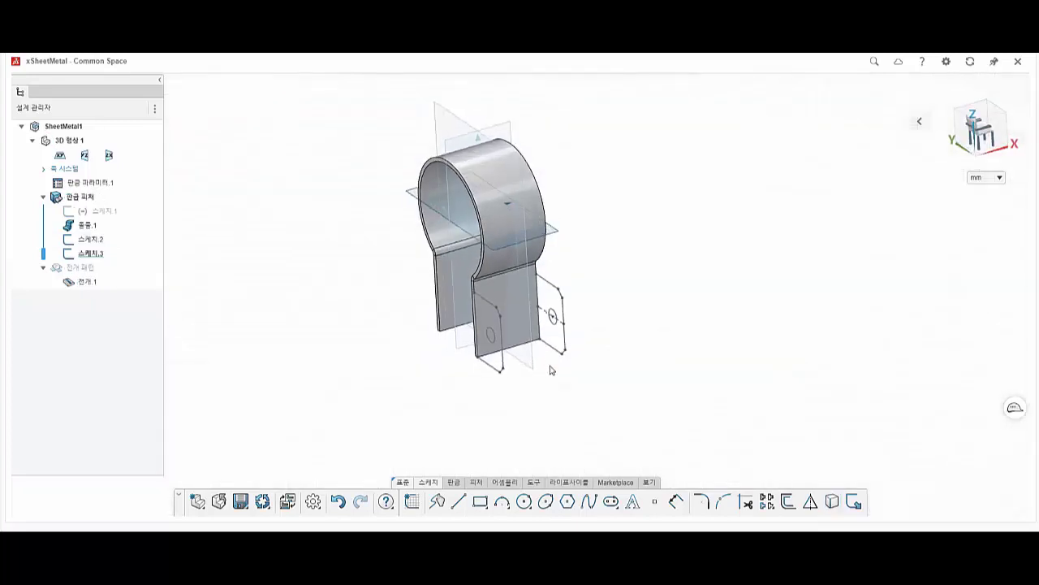
{"action": "left_click", "coordinate": [455, 482]}
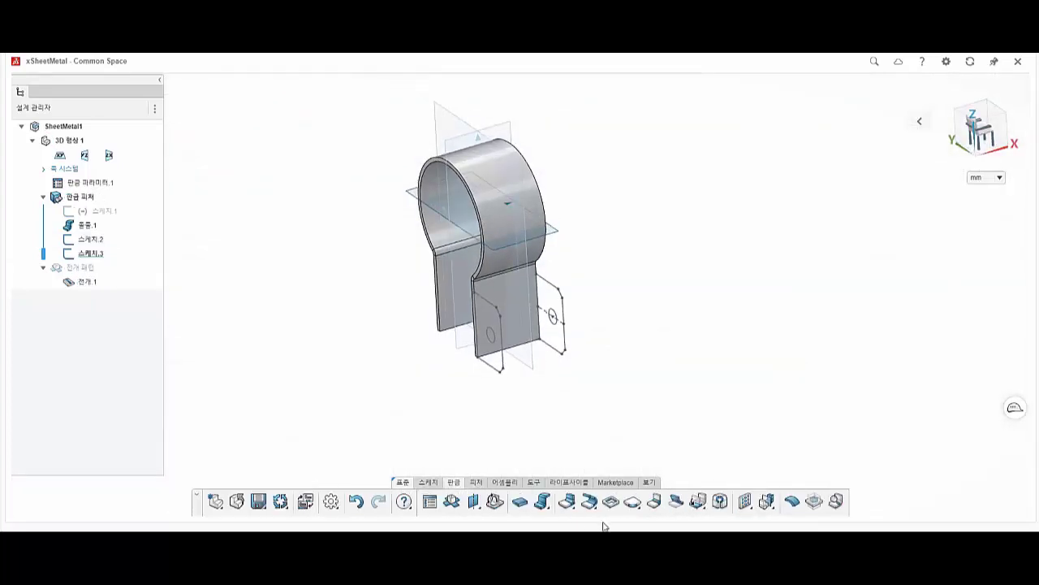
{"action": "left_click", "coordinate": [566, 504]}
{"action": "left_click", "coordinate": [472, 316]}
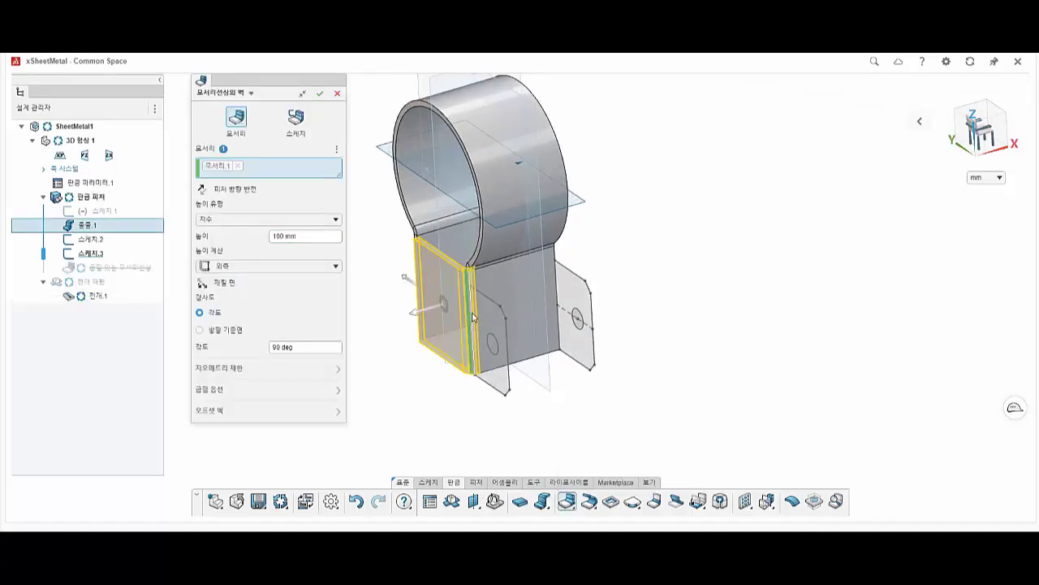
{"action": "left_click", "coordinate": [336, 94]}
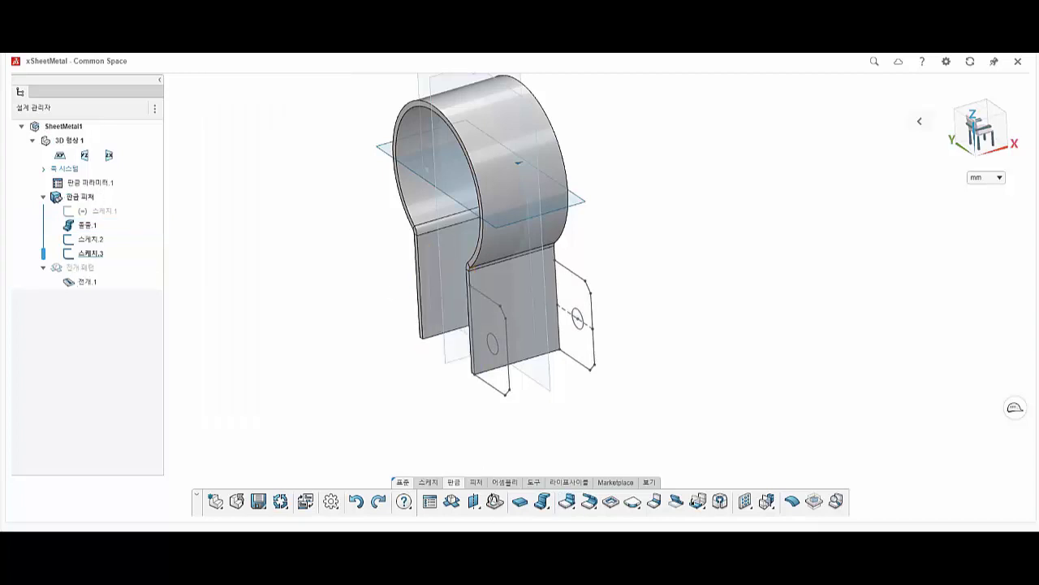
{"action": "left_click", "coordinate": [550, 512]}
{"action": "left_click", "coordinate": [544, 502]}
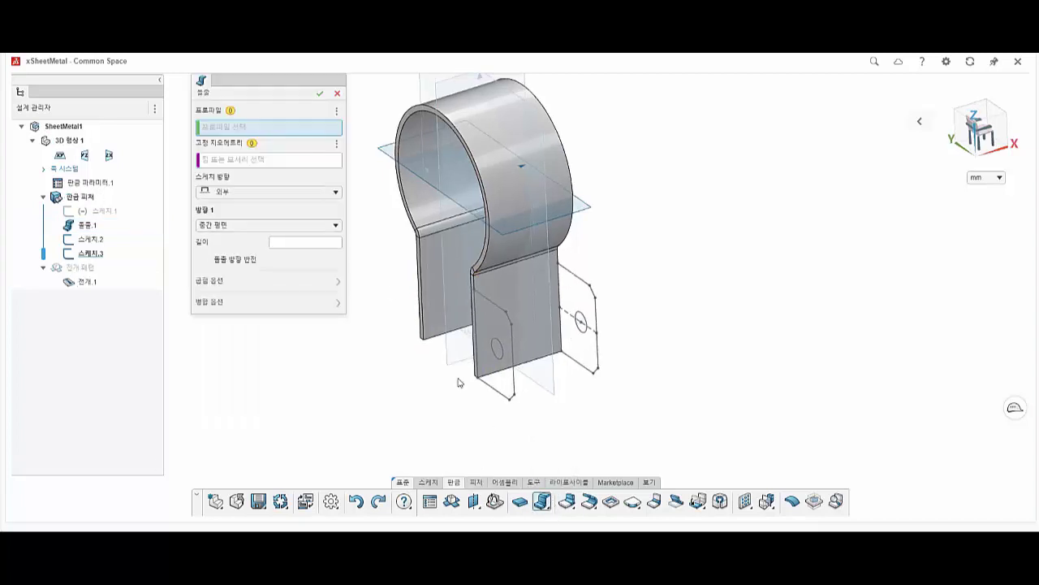
{"action": "left_click", "coordinate": [337, 95]}
Step: Start a sketch-based wall with bend from the projected bracket outline, attached to the adjacent vertical edge of the leg
{"action": "left_click", "coordinate": [567, 502]}
{"action": "left_click", "coordinate": [296, 119]}
{"action": "scroll", "coordinate": [477, 325], "scroll_direction": "up", "scroll_amount": 3}
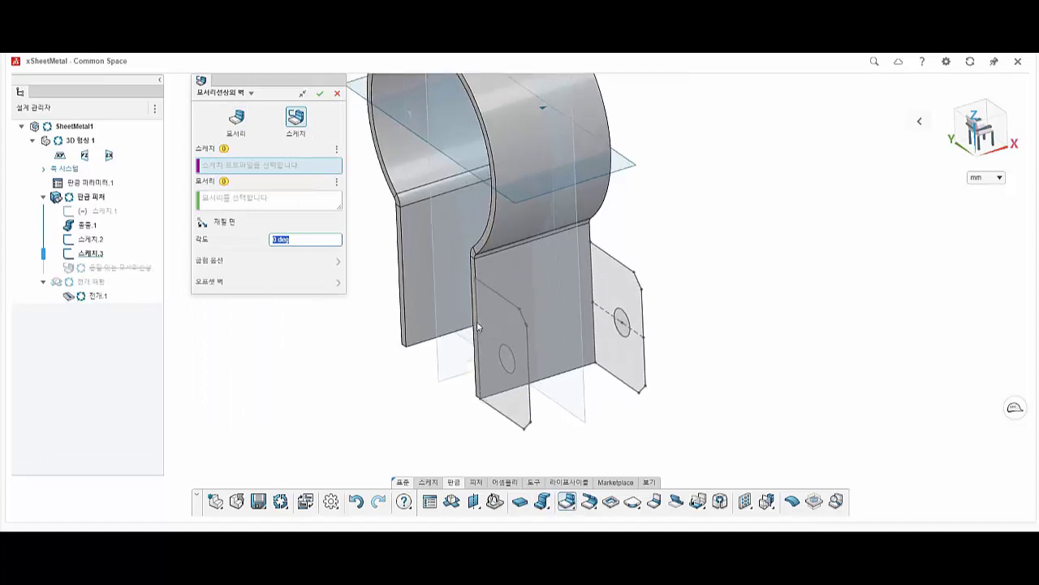
{"action": "middle_click_drag", "start_coordinate": [473, 325], "coordinate": [493, 319]}
{"action": "left_click", "coordinate": [487, 318]}
{"action": "left_click", "coordinate": [485, 318]}
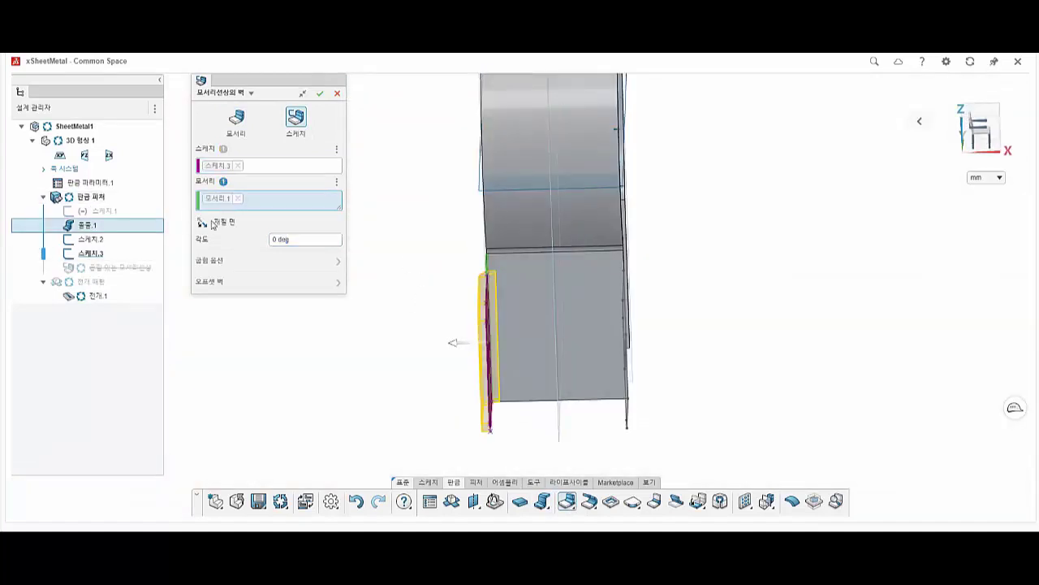
Step: Flip the bracket wall's material side inward, keep the angle at 0 deg, and create the wall
{"action": "left_click", "coordinate": [203, 222]}
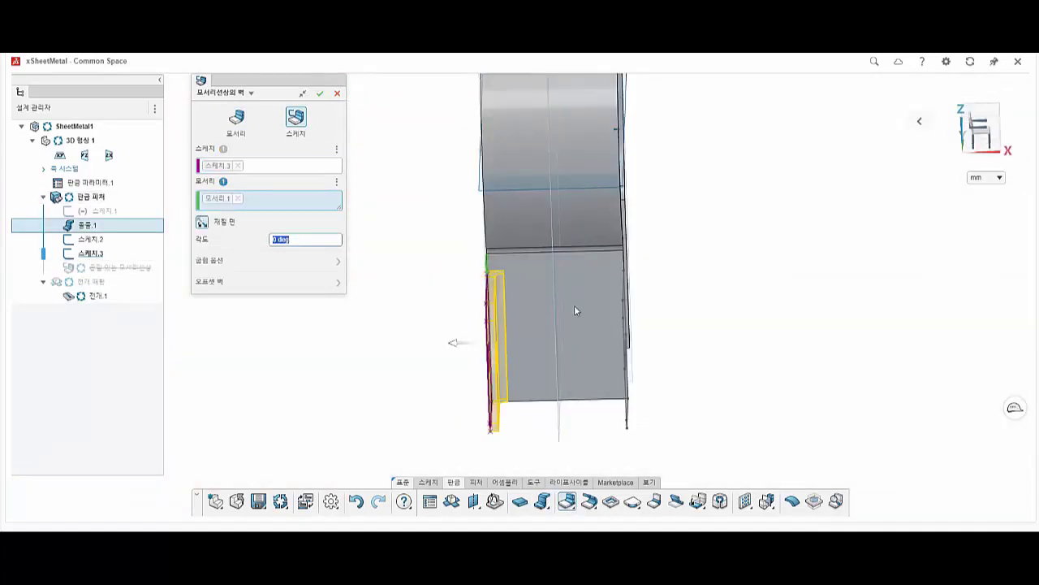
{"action": "left_click", "coordinate": [338, 260]}
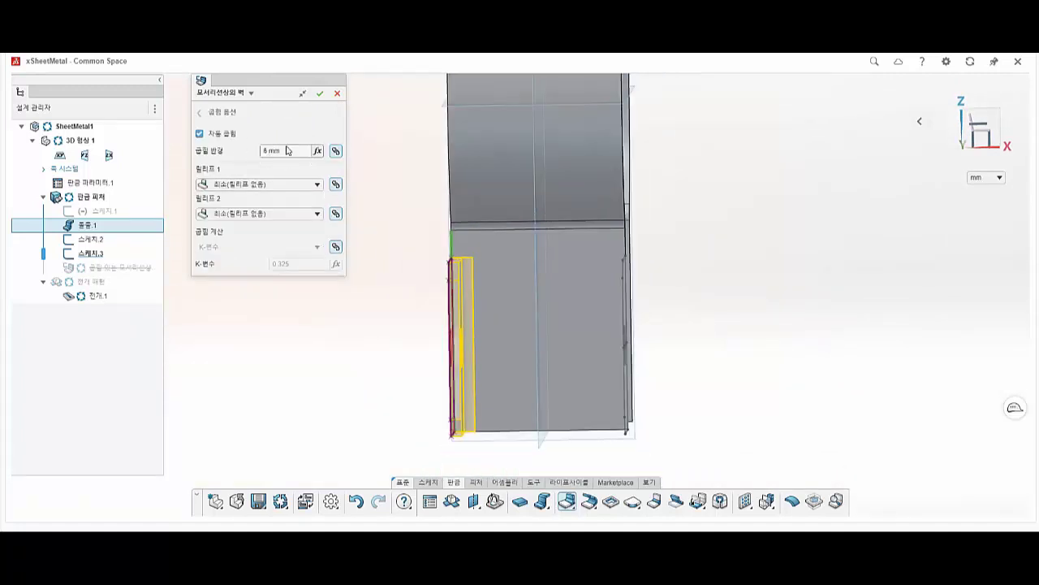
{"action": "left_click", "coordinate": [199, 116]}
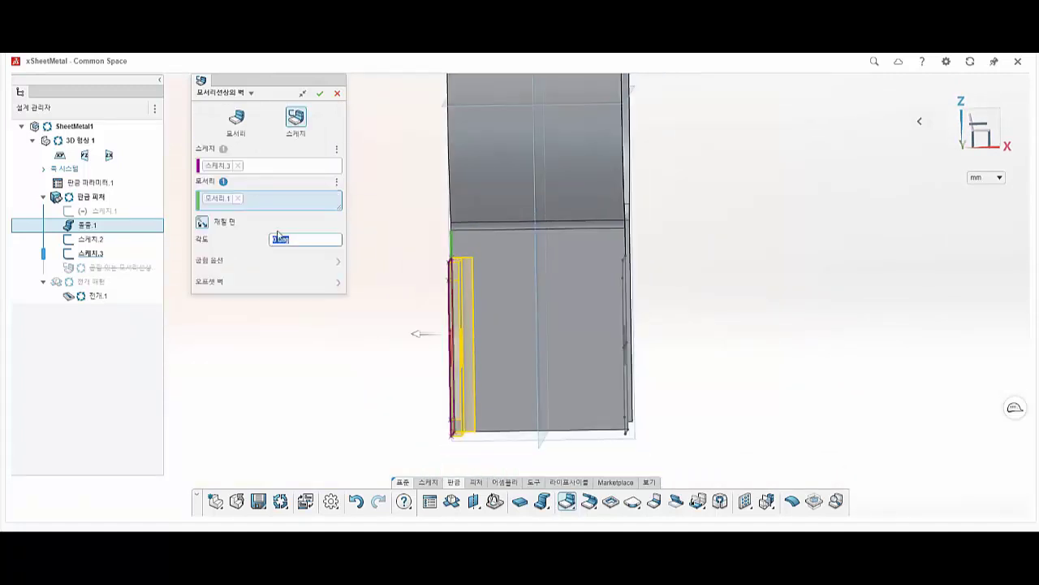
{"action": "left_click", "coordinate": [320, 95]}
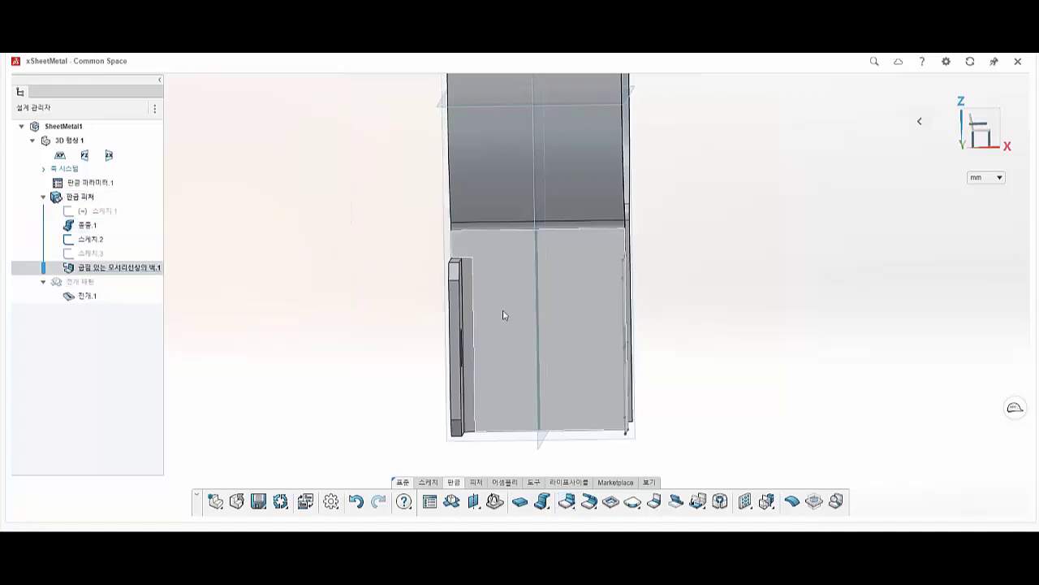
Step: Create the second bracket on the leg's opposite edge as a sketch-based wall with bend at 0 deg, material side inward
{"action": "scroll", "coordinate": [536, 329], "scroll_direction": "down", "scroll_amount": 2}
{"action": "middle_click_drag", "start_coordinate": [558, 341], "coordinate": [516, 358]}
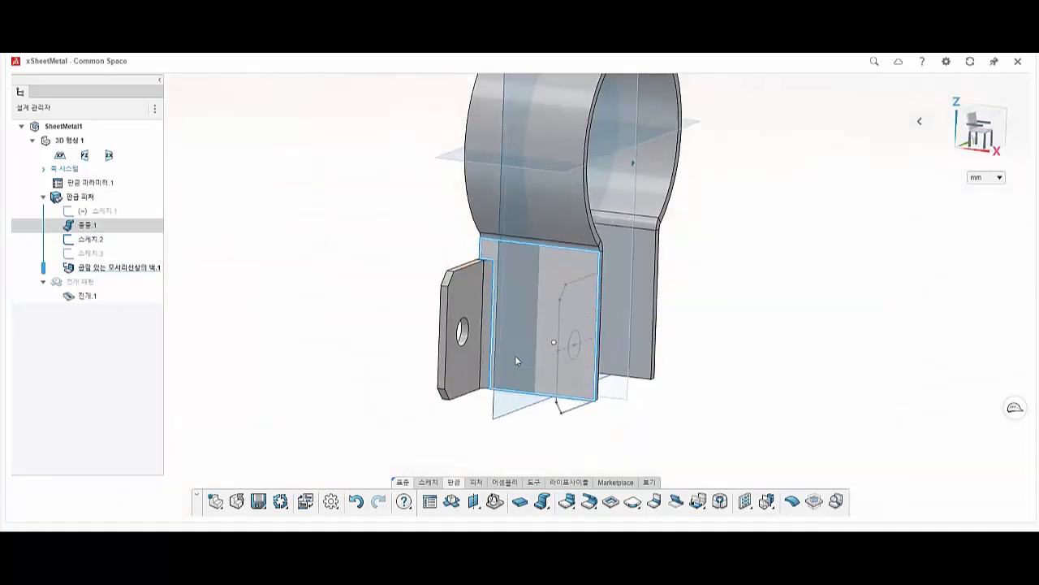
{"action": "left_click", "coordinate": [567, 501]}
{"action": "left_click", "coordinate": [577, 322]}
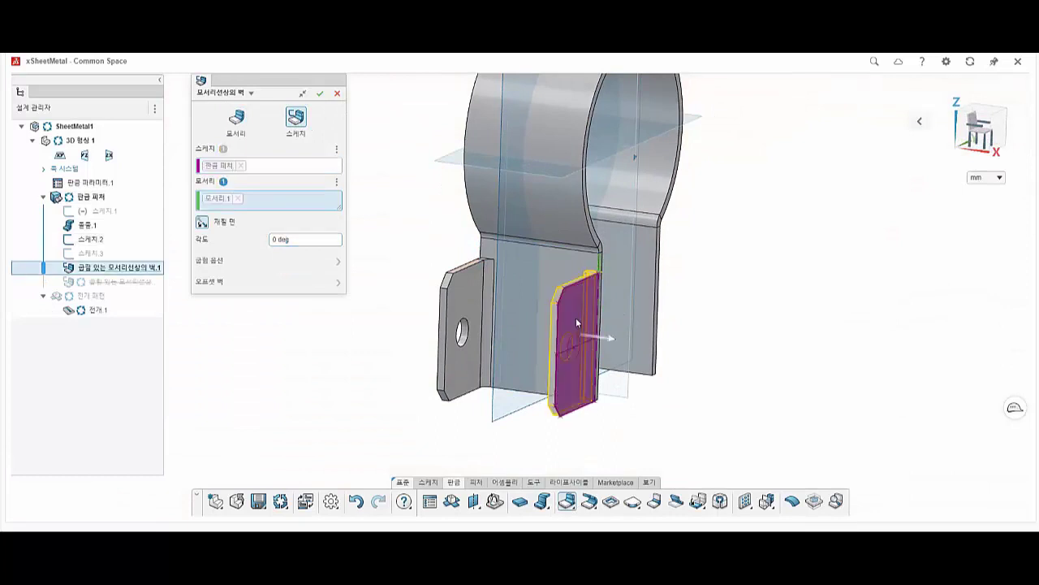
{"action": "middle_click_drag", "start_coordinate": [595, 324], "coordinate": [647, 322]}
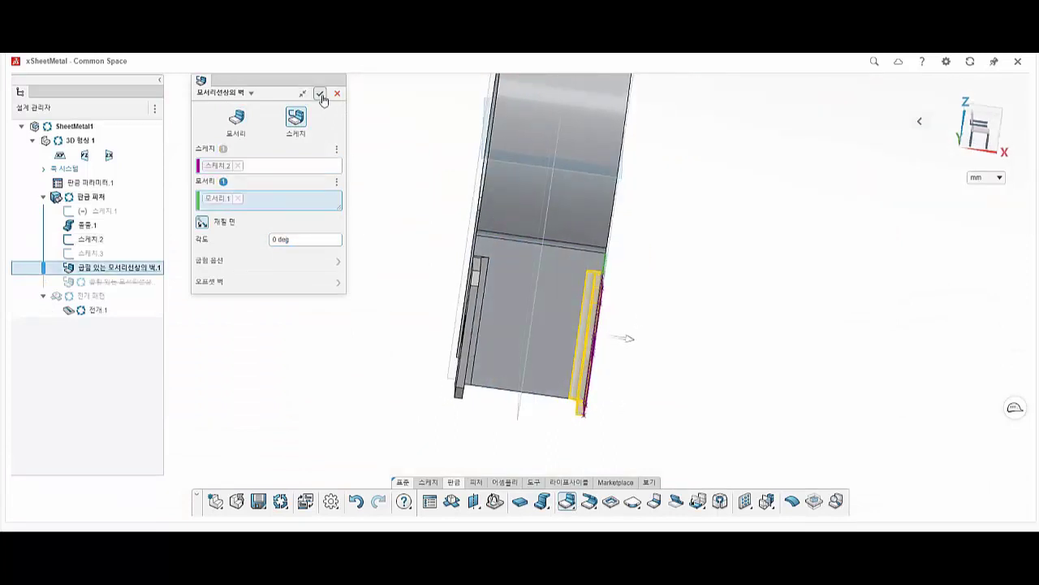
{"action": "left_click", "coordinate": [320, 95]}
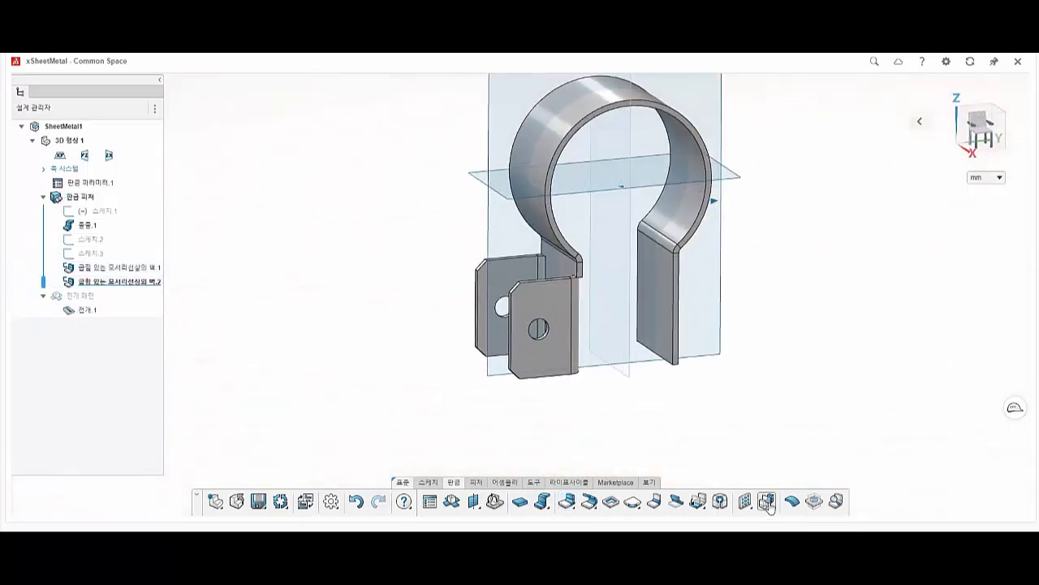
Step: Mirror the first bracket wall feature about the ZX plane onto the other leg
{"action": "left_click", "coordinate": [767, 501]}
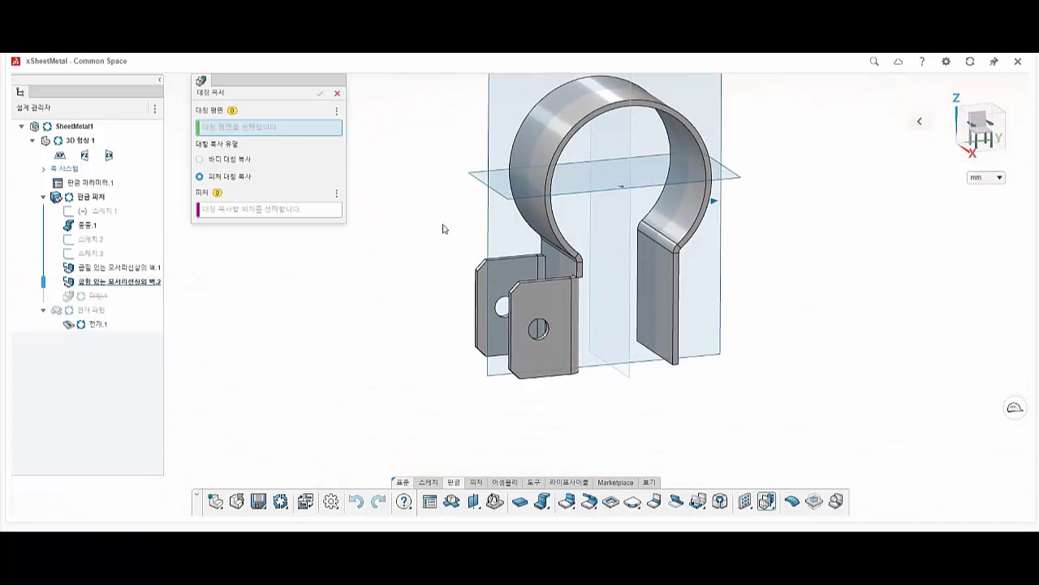
{"action": "left_click", "coordinate": [632, 272]}
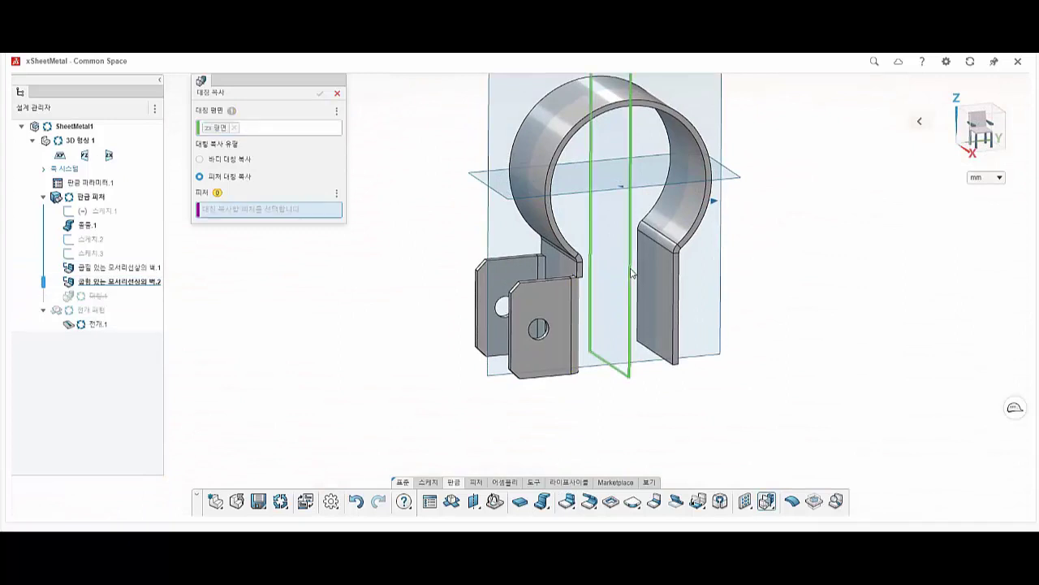
{"action": "left_click", "coordinate": [92, 269]}
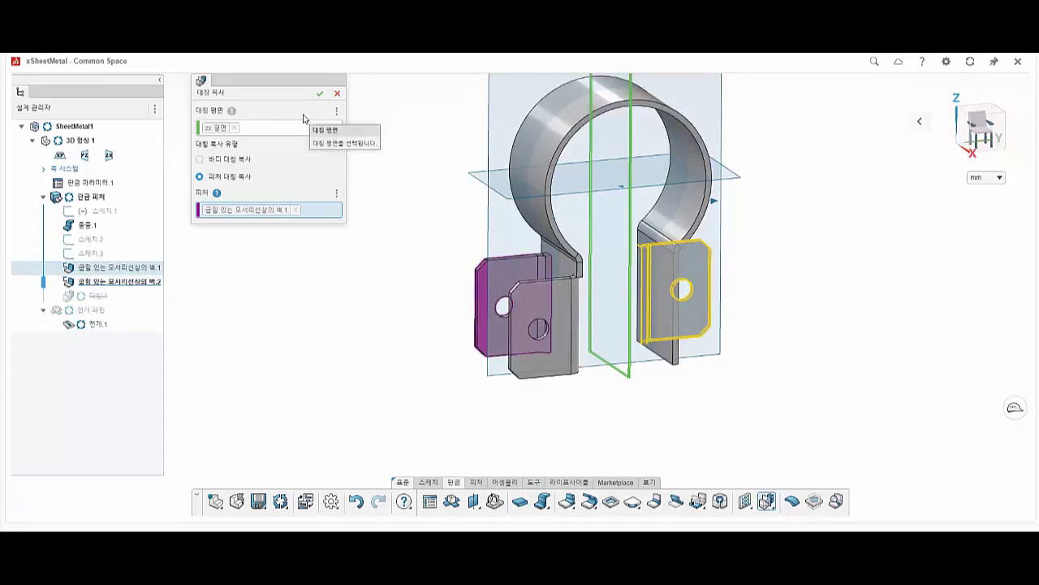
{"action": "left_click", "coordinate": [320, 95]}
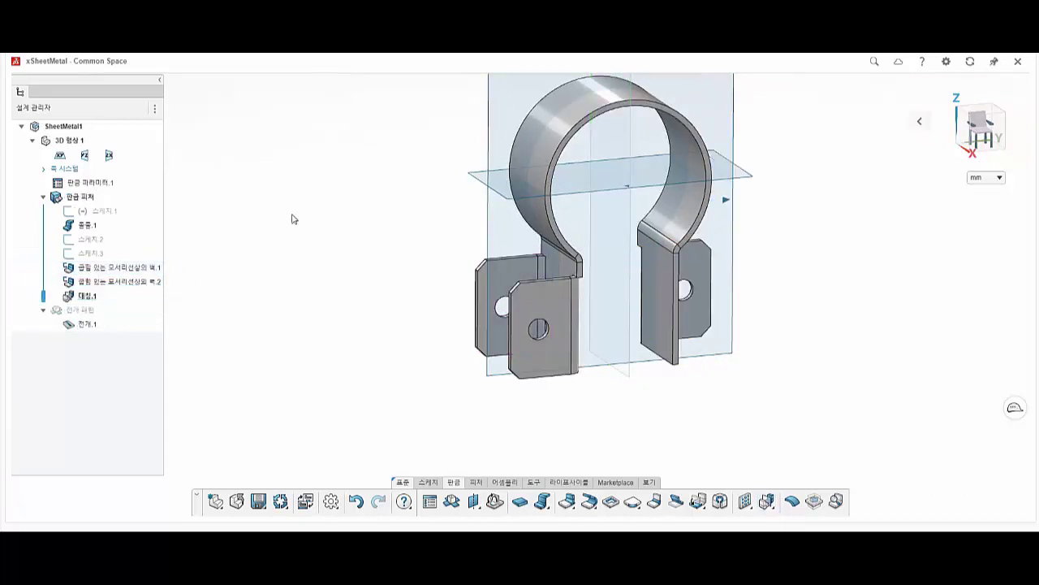
Step: Mirror the second bracket wall feature about the ZX plane onto the other leg
{"action": "left_click", "coordinate": [766, 501]}
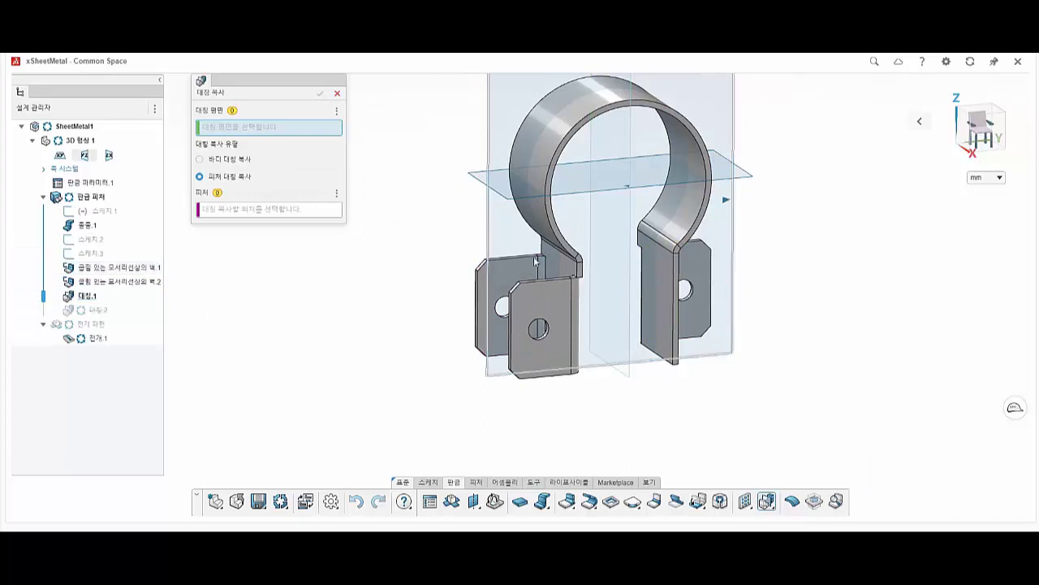
{"action": "left_click", "coordinate": [625, 296]}
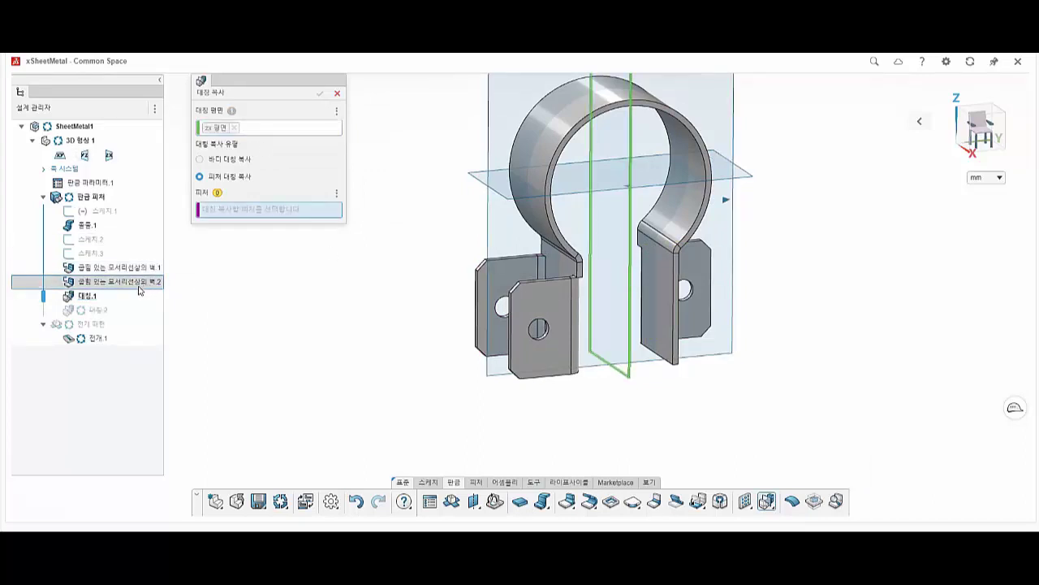
{"action": "left_click", "coordinate": [152, 282]}
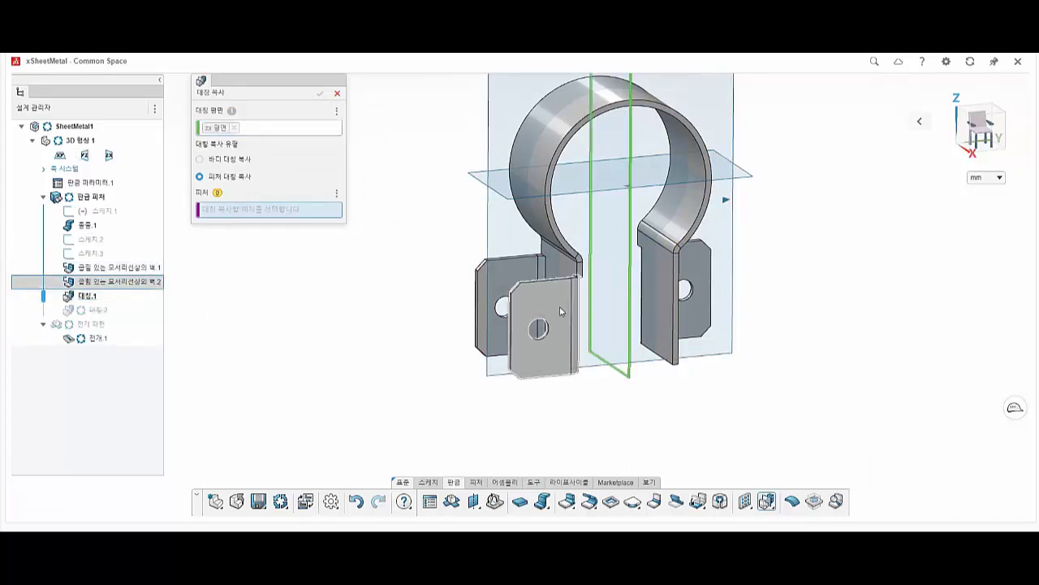
{"action": "left_click", "coordinate": [322, 96]}
Step: Sketch a vertical slot on the ZX plane, centred on the leg's width, with about 60 mm between its arc centres
{"action": "scroll", "coordinate": [628, 333], "scroll_direction": "down", "scroll_amount": 3}
{"action": "middle_click_drag", "start_coordinate": [678, 320], "coordinate": [441, 220]}
{"action": "scroll", "coordinate": [625, 237], "scroll_direction": "up", "scroll_amount": 2}
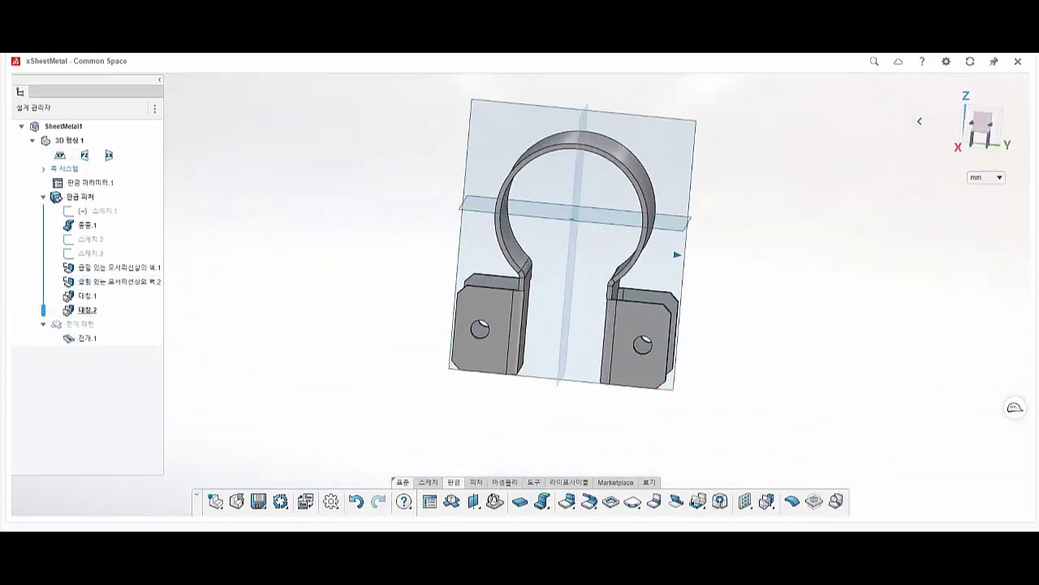
{"action": "middle_click_drag", "start_coordinate": [572, 481], "coordinate": [536, 436]}
{"action": "left_click", "coordinate": [558, 385]}
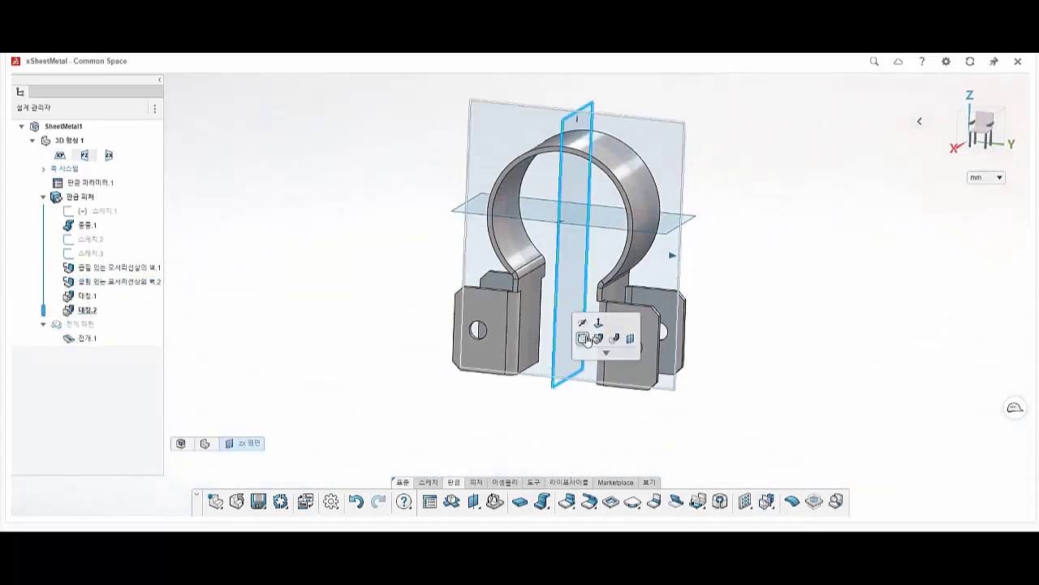
{"action": "left_click", "coordinate": [587, 341]}
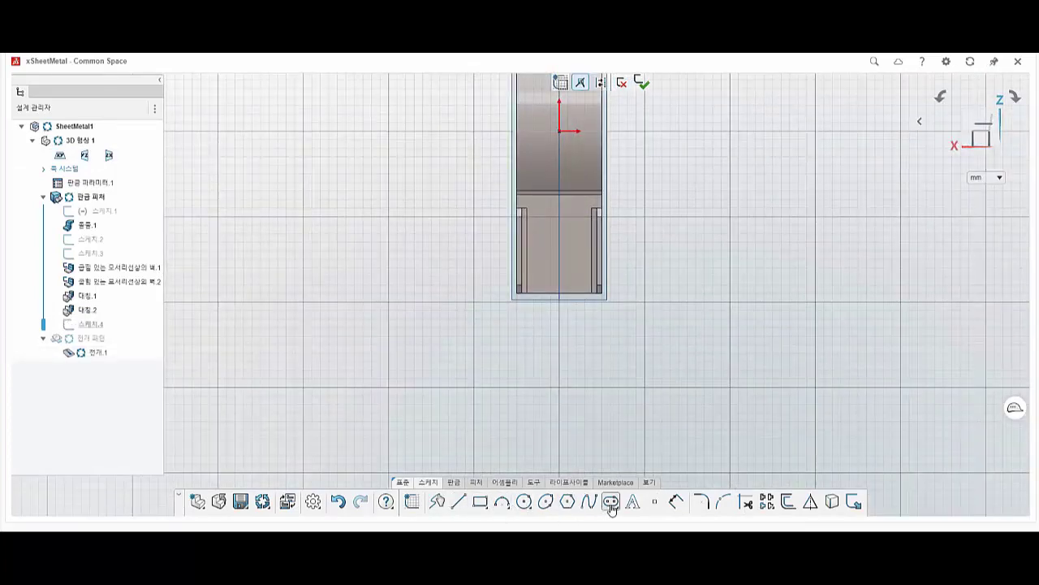
{"action": "left_click", "coordinate": [559, 276]}
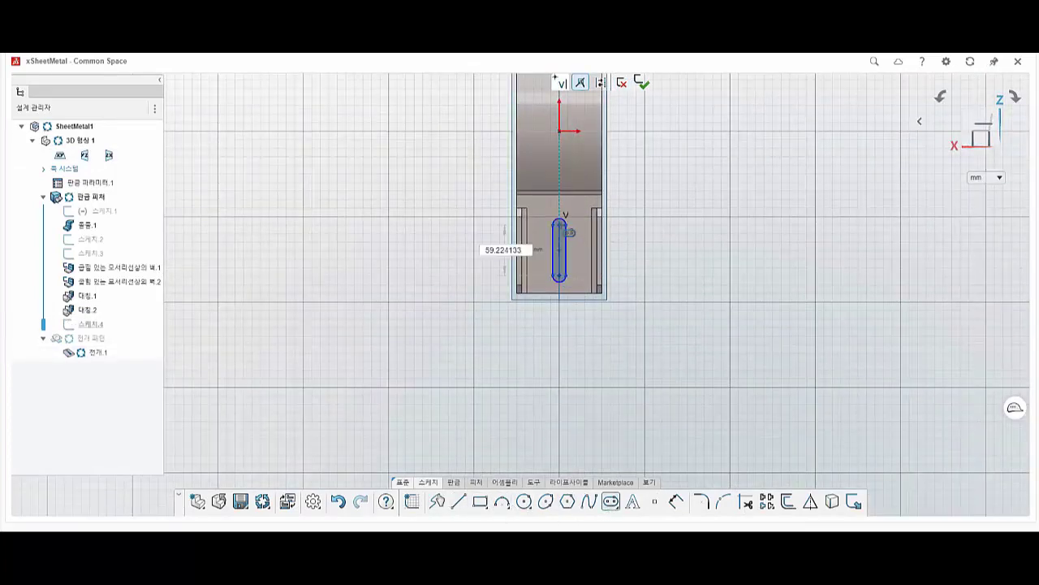
{"action": "key", "text": "Escape"}
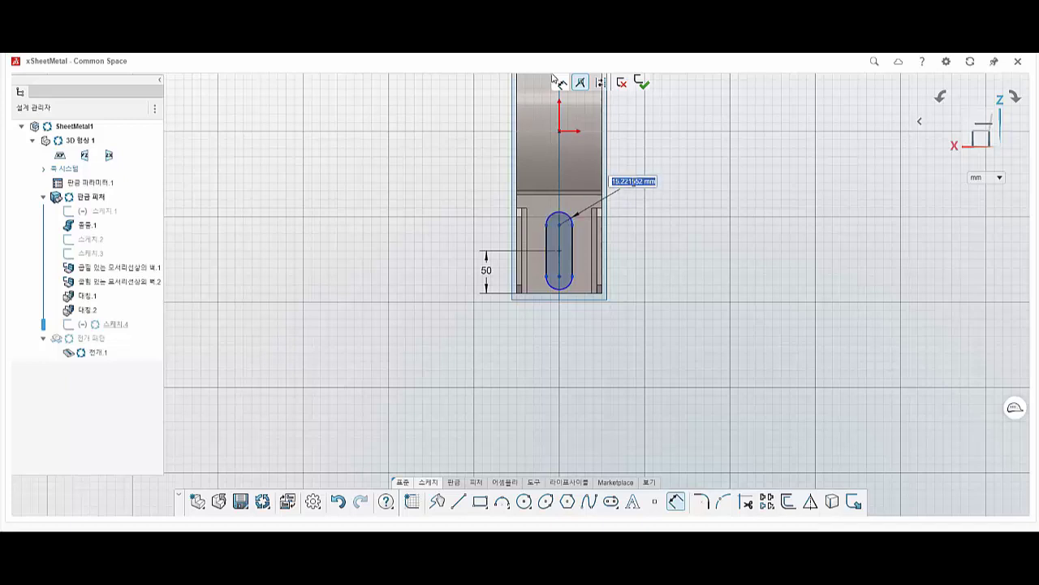
Step: Dimension the slot with radius 18 mm, centre distance 40 mm and midpoint 50 mm above the leg's lower edge, and finish the sketch
{"action": "key", "text": "Return"}
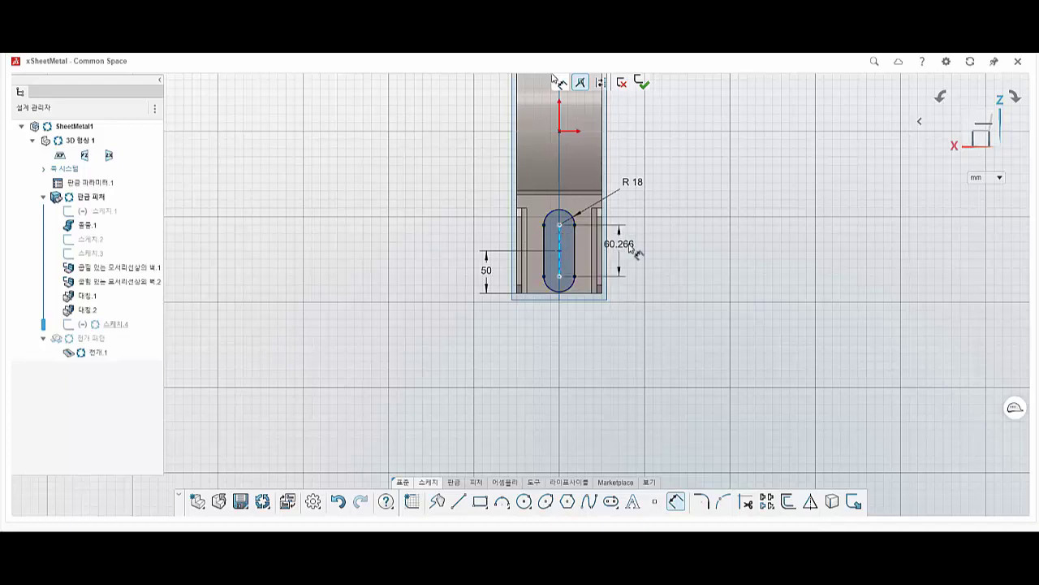
{"action": "left_click", "coordinate": [645, 246]}
{"action": "type", "text": "40"}
{"action": "key", "text": "Return"}
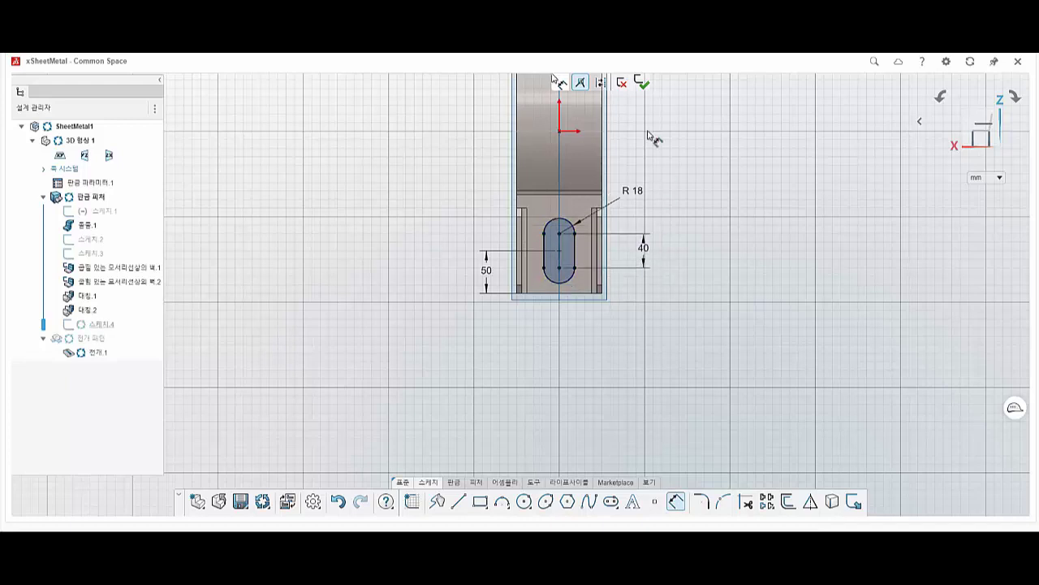
{"action": "left_click", "coordinate": [642, 83]}
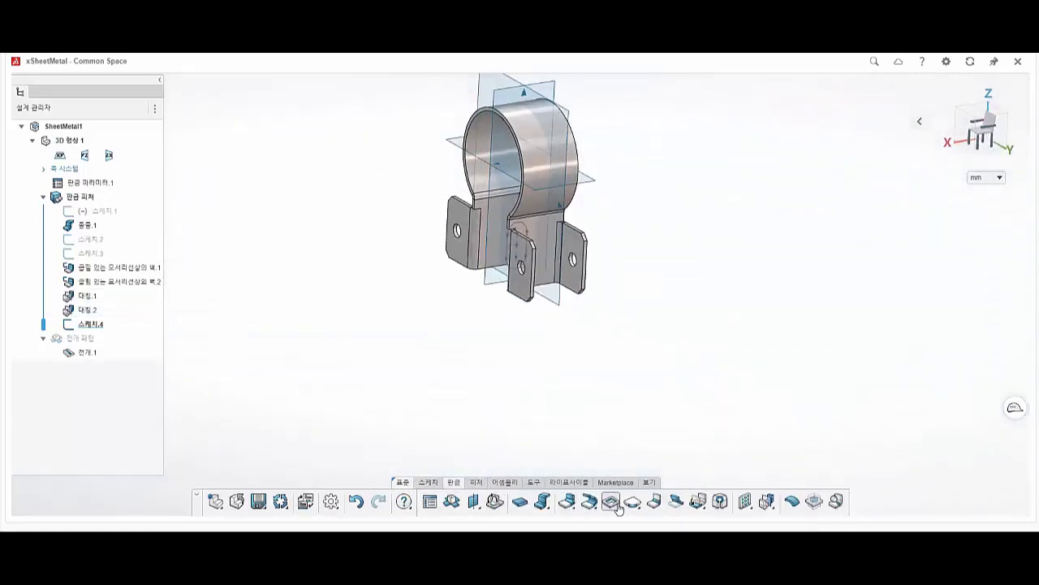
Step: Cut the slot profile through both legs with a standard cutout set to up to next in both directions
{"action": "left_click", "coordinate": [615, 503]}
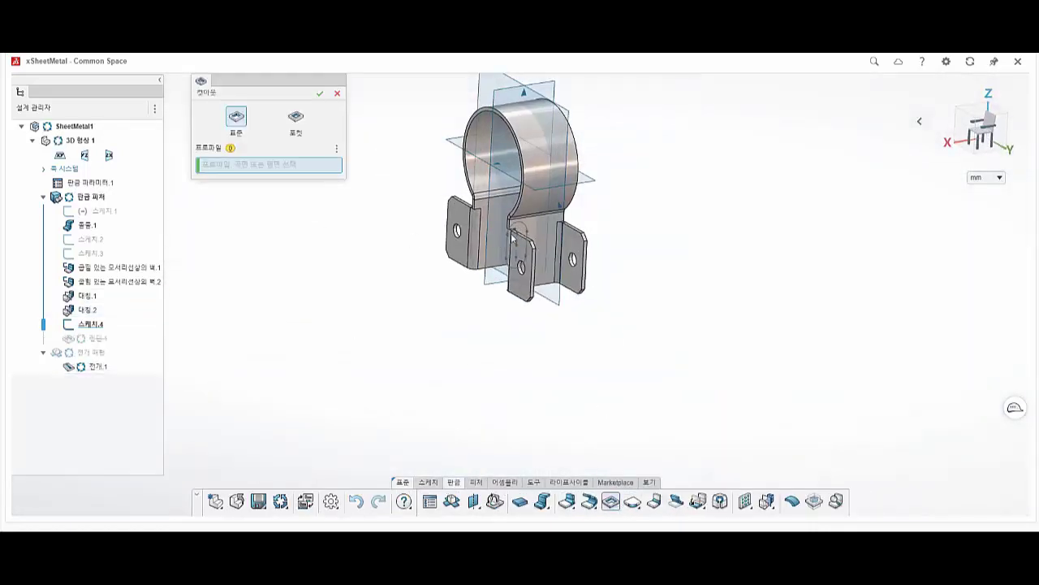
{"action": "scroll", "coordinate": [514, 235], "scroll_direction": "up", "scroll_amount": 2}
{"action": "middle_click_drag", "start_coordinate": [482, 278], "coordinate": [512, 301]}
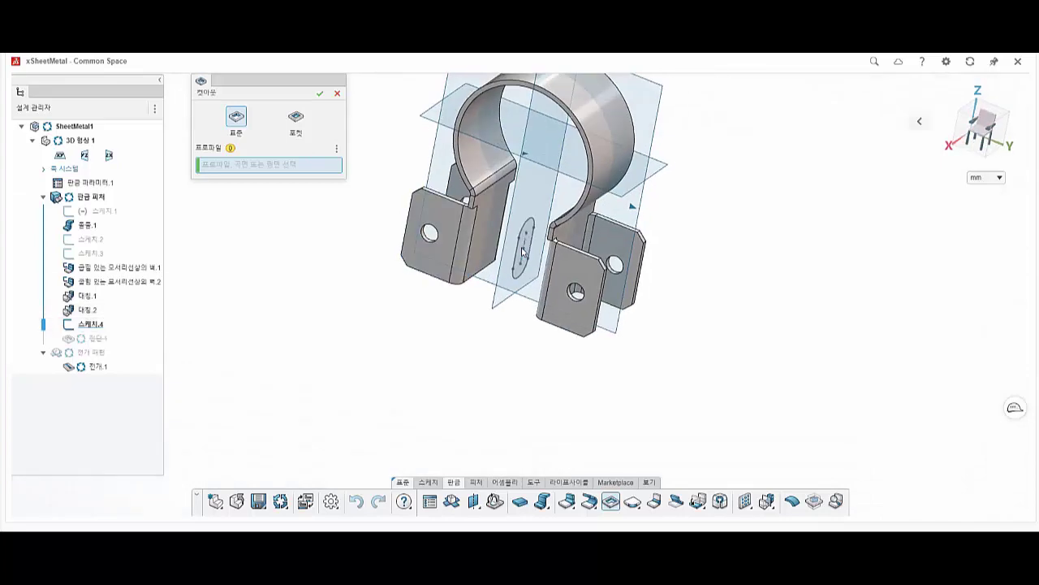
{"action": "left_click", "coordinate": [90, 324]}
{"action": "middle_click_drag", "start_coordinate": [519, 268], "coordinate": [626, 304]}
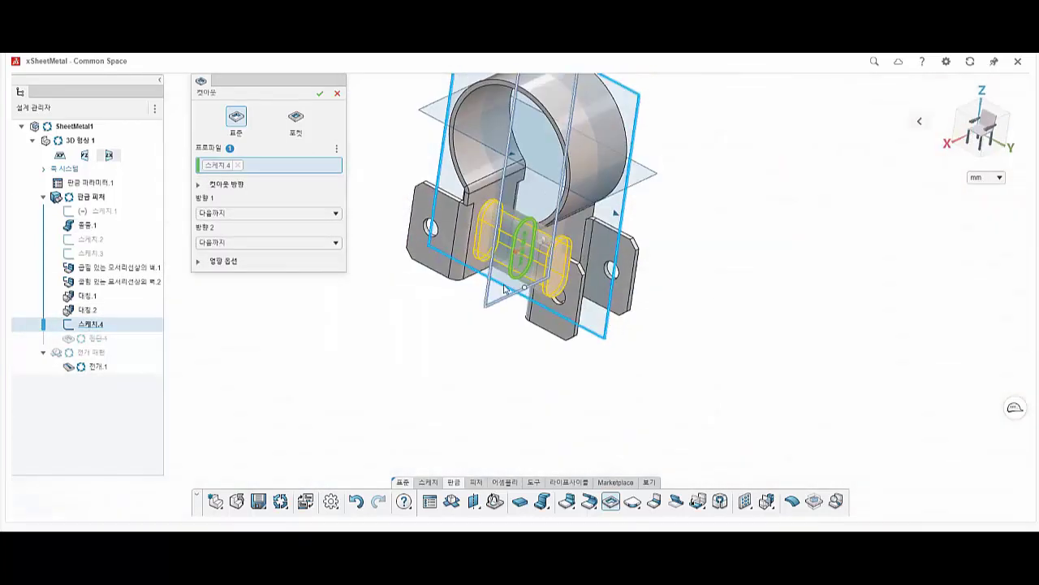
{"action": "left_click", "coordinate": [320, 95]}
Step: Start an Unfold with the ring face fixed, and add the bend between the ring and one leg
{"action": "middle_click_drag", "start_coordinate": [487, 243], "coordinate": [510, 246]}
{"action": "scroll", "coordinate": [510, 246], "scroll_direction": "down", "scroll_amount": 4}
{"action": "scroll", "coordinate": [536, 167], "scroll_direction": "up", "scroll_amount": 2}
{"action": "middle_click_drag", "start_coordinate": [536, 167], "coordinate": [585, 211]}
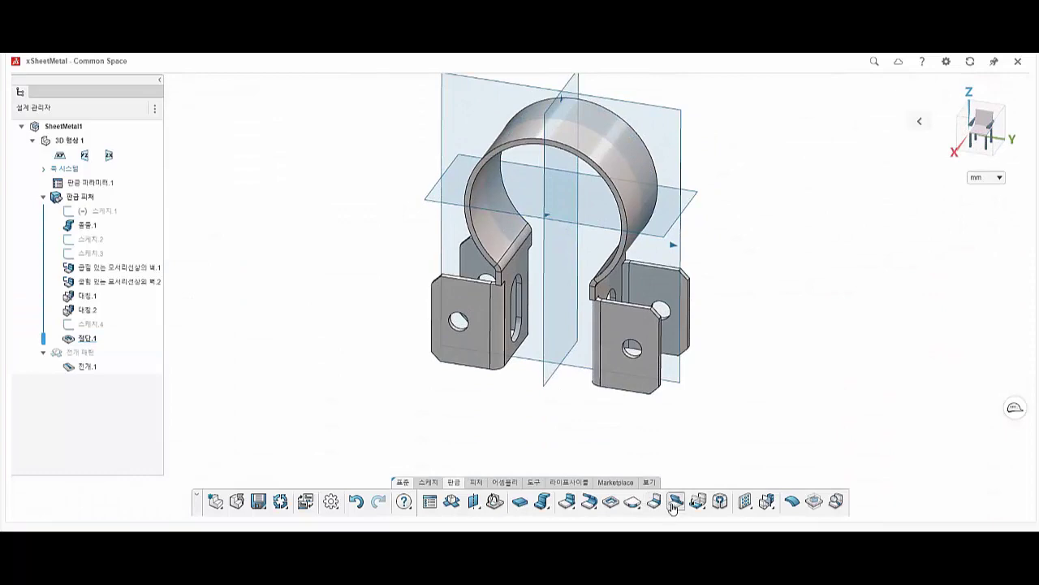
{"action": "left_click", "coordinate": [698, 502]}
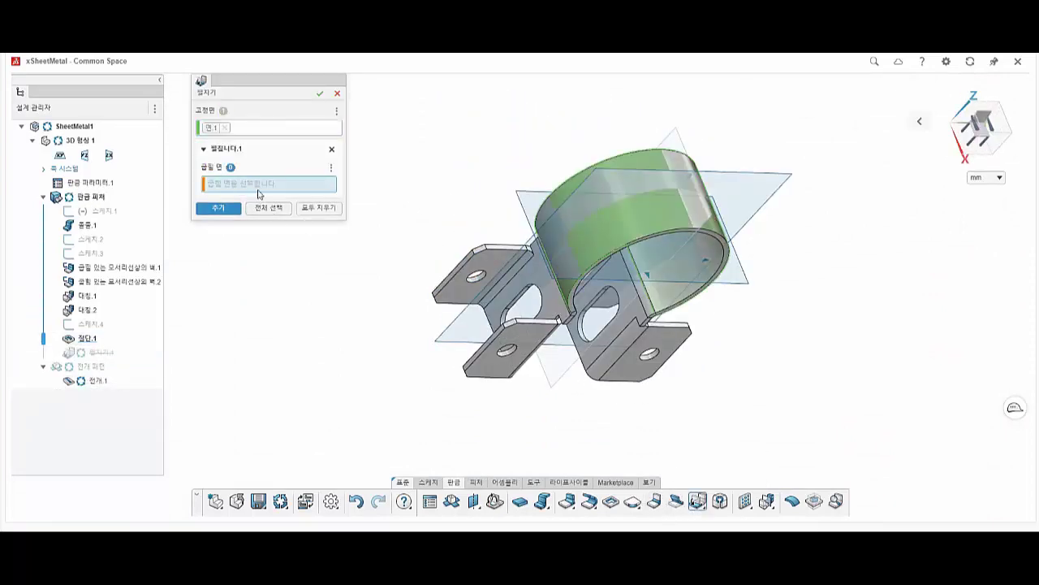
{"action": "left_click", "coordinate": [631, 290]}
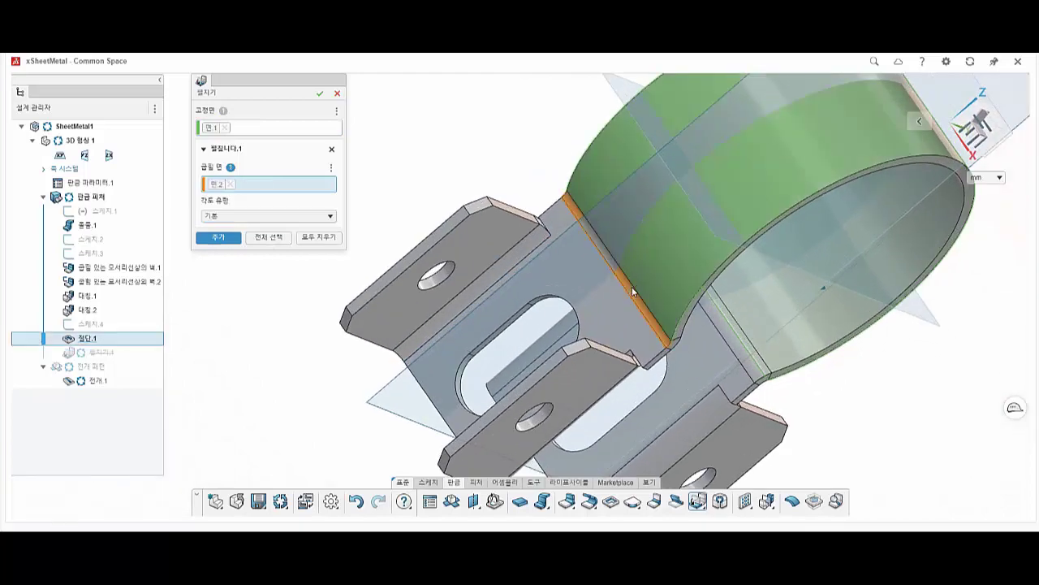
{"action": "left_click", "coordinate": [226, 241]}
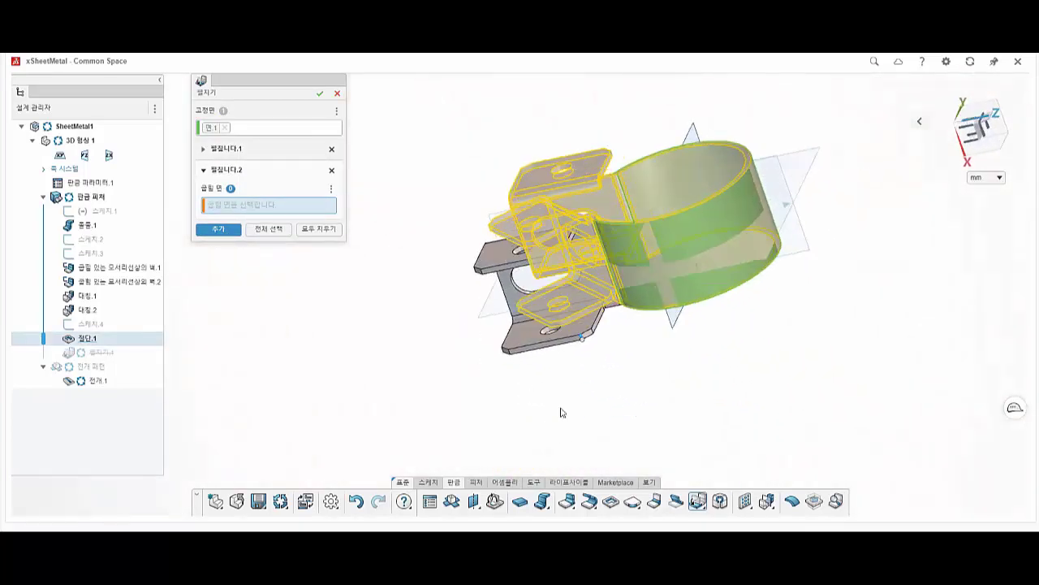
Step: Add both side bracket bends of one leg and a bend joining the ring to a leg to the Unfold
{"action": "left_click", "coordinate": [539, 339]}
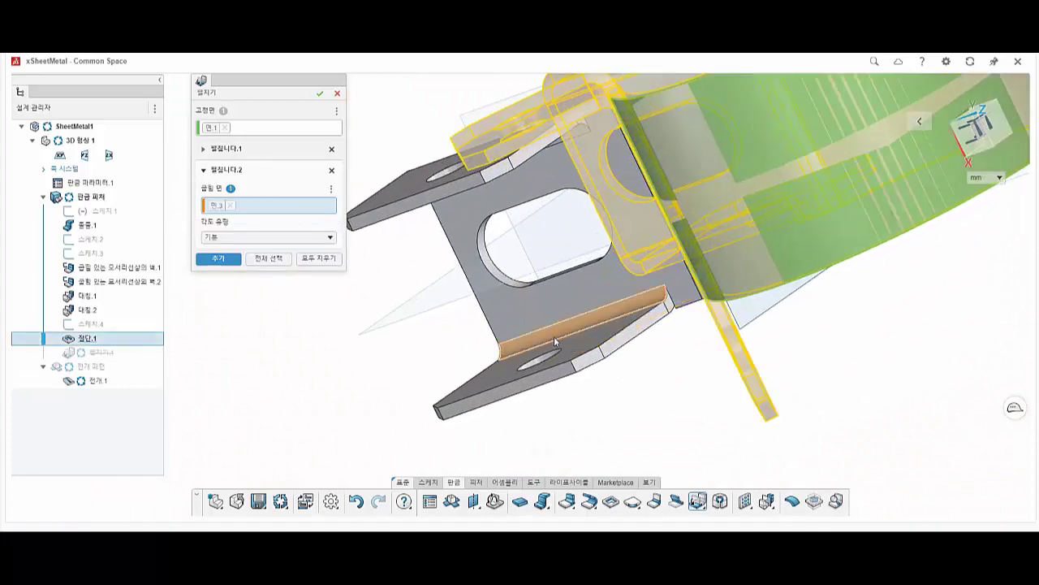
{"action": "left_click", "coordinate": [219, 261]}
{"action": "left_click", "coordinate": [493, 152]}
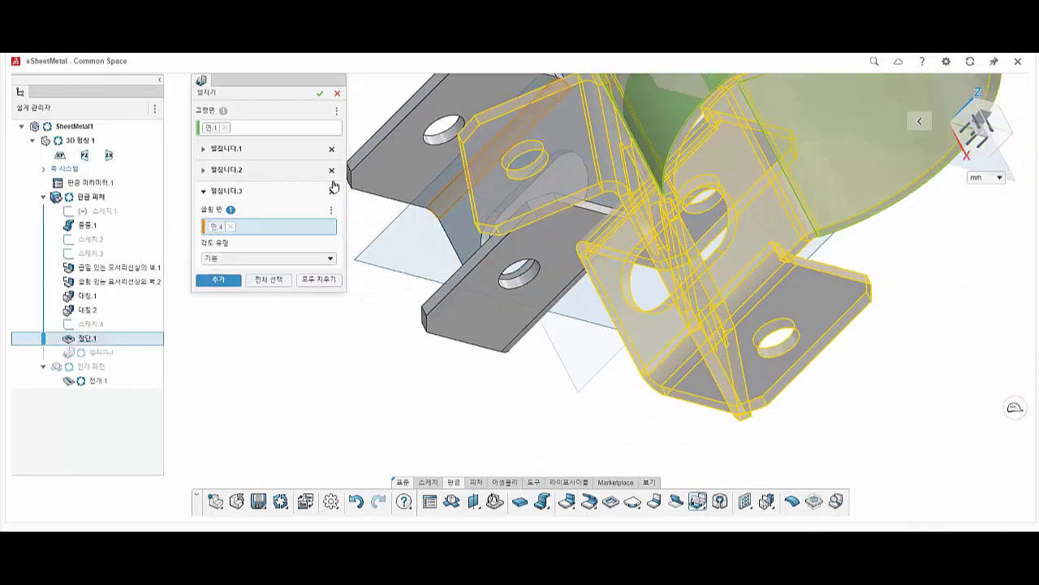
{"action": "left_click", "coordinate": [219, 277]}
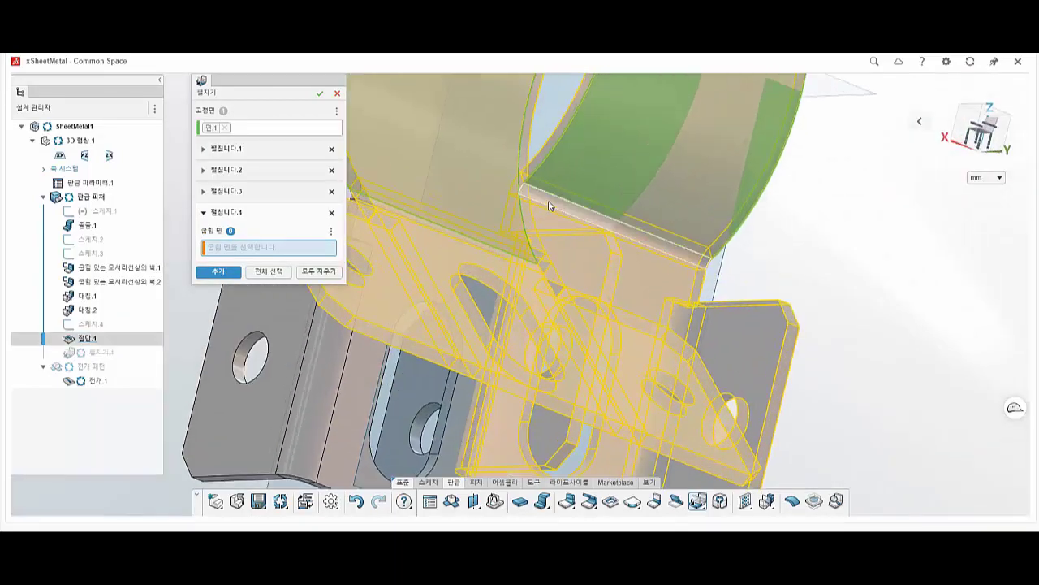
{"action": "left_click", "coordinate": [549, 206]}
{"action": "left_click", "coordinate": [218, 297]}
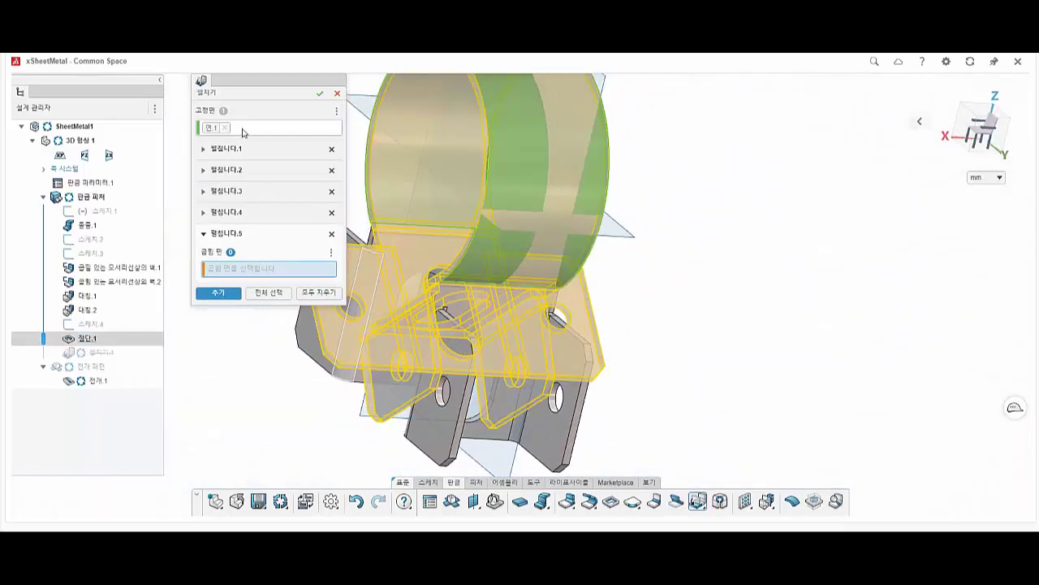
Step: Replace the fixed face with a slotted leg's flat face and add the ring's curved face as a bend
{"action": "left_click", "coordinate": [225, 128]}
{"action": "middle_click_drag", "start_coordinate": [479, 350], "coordinate": [384, 207]}
{"action": "left_click", "coordinate": [423, 269]}
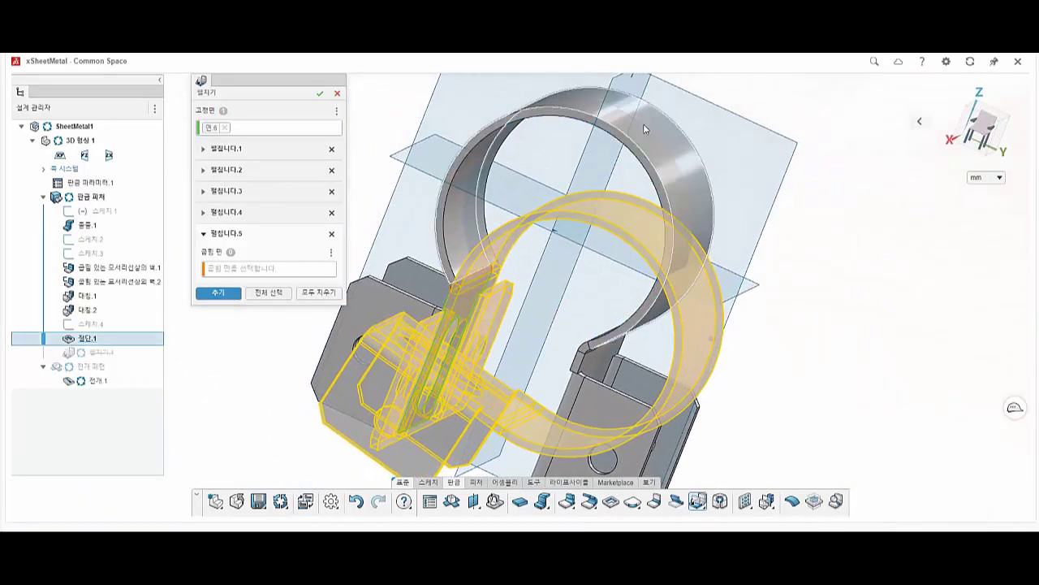
{"action": "left_click", "coordinate": [643, 134]}
{"action": "left_click", "coordinate": [226, 295]}
{"action": "scroll", "coordinate": [520, 325], "scroll_direction": "down", "scroll_amount": 4}
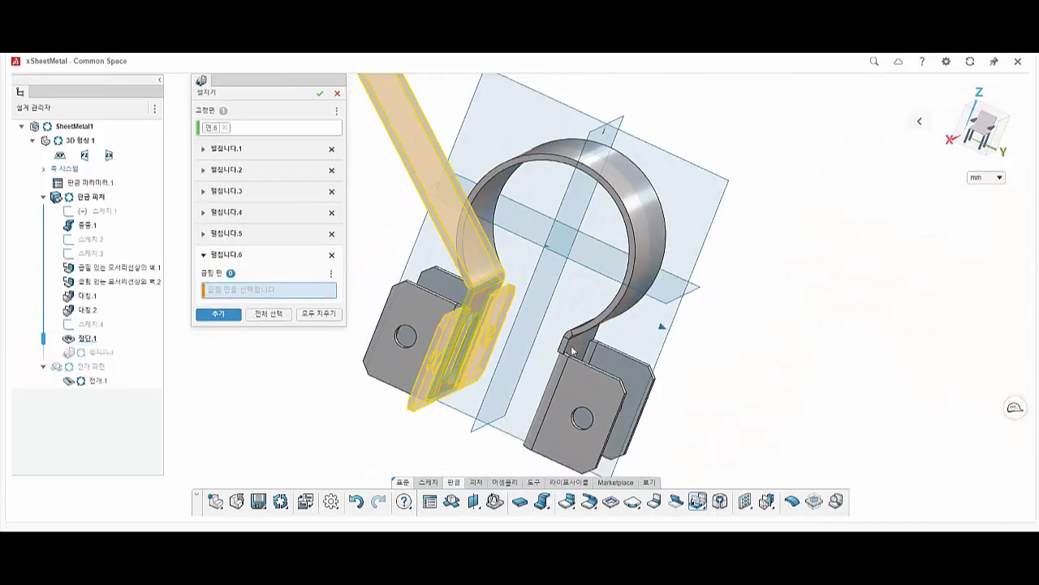
Step: Add the bend joining the ring to the leg opposite the fixed one
{"action": "middle_click_drag", "start_coordinate": [567, 350], "coordinate": [535, 324]}
{"action": "scroll", "coordinate": [534, 325], "scroll_direction": "up", "scroll_amount": 3}
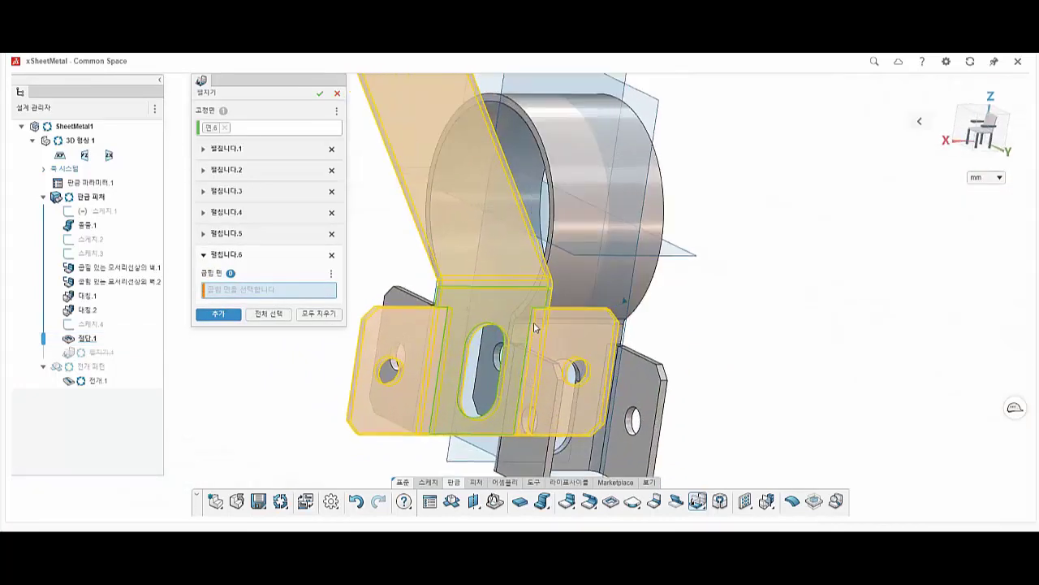
{"action": "left_click", "coordinate": [541, 325]}
{"action": "scroll", "coordinate": [626, 298], "scroll_direction": "down", "scroll_amount": 5}
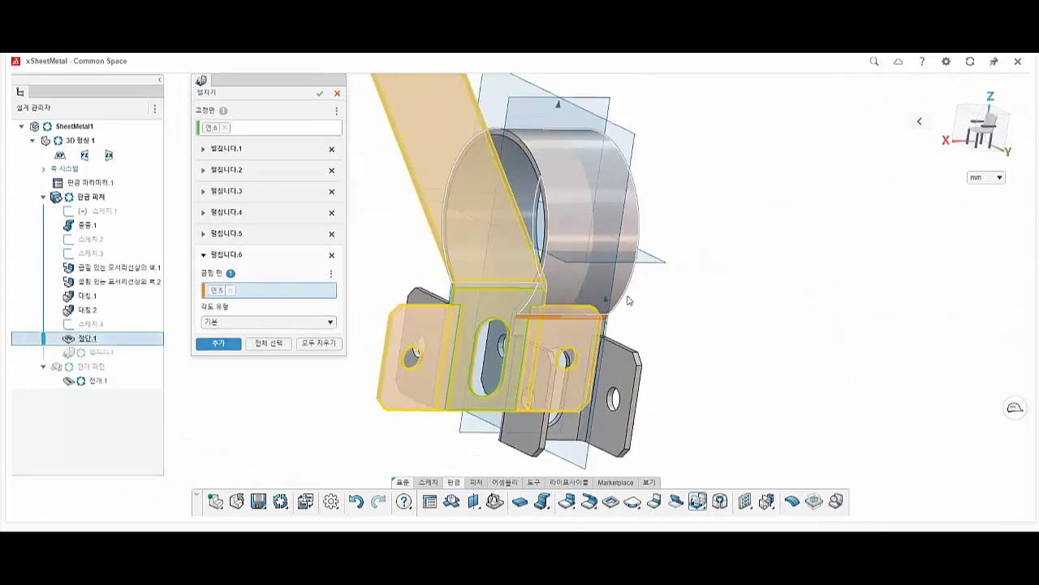
{"action": "scroll", "coordinate": [569, 273], "scroll_direction": "up", "scroll_amount": 2}
{"action": "left_click", "coordinate": [217, 342]}
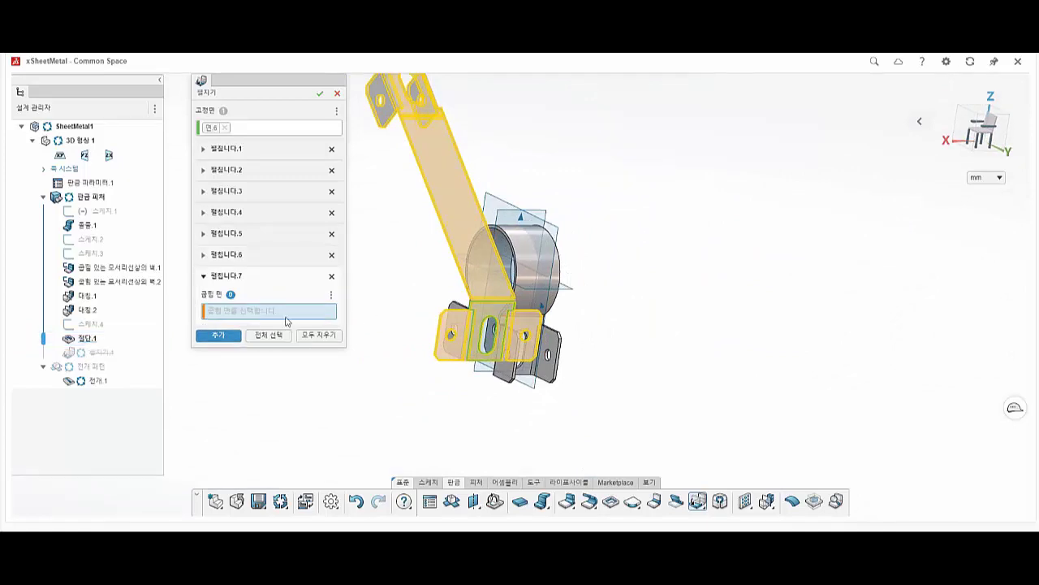
Step: Add the two side bracket bends of the opposite leg to the Unfold
{"action": "scroll", "coordinate": [518, 351], "scroll_direction": "up", "scroll_amount": 4}
{"action": "left_click", "coordinate": [547, 348]}
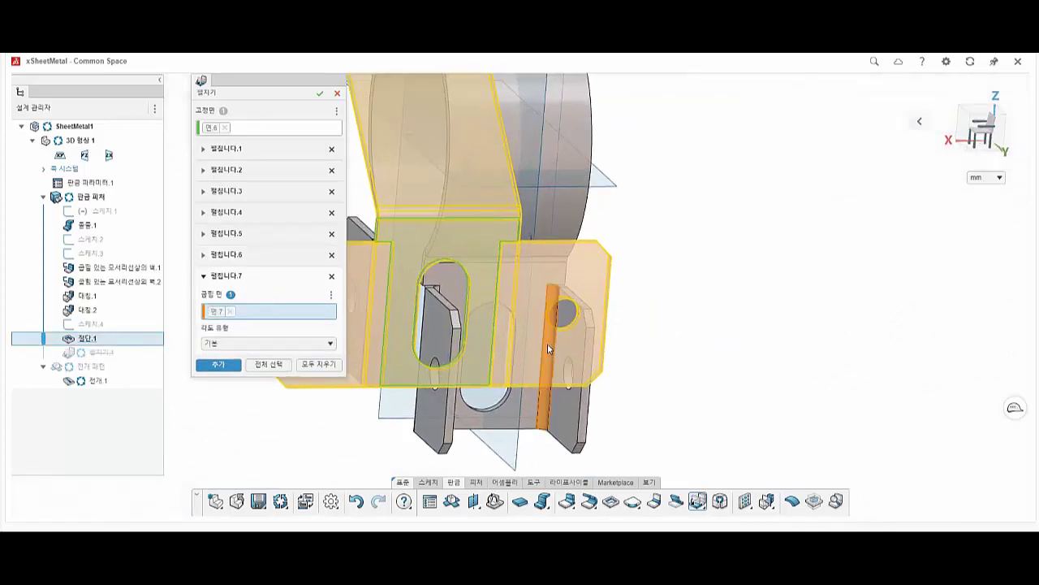
{"action": "left_click", "coordinate": [209, 367]}
{"action": "scroll", "coordinate": [573, 275], "scroll_direction": "down", "scroll_amount": 2}
{"action": "middle_click_drag", "start_coordinate": [560, 282], "coordinate": [642, 284]}
{"action": "left_click", "coordinate": [442, 343]}
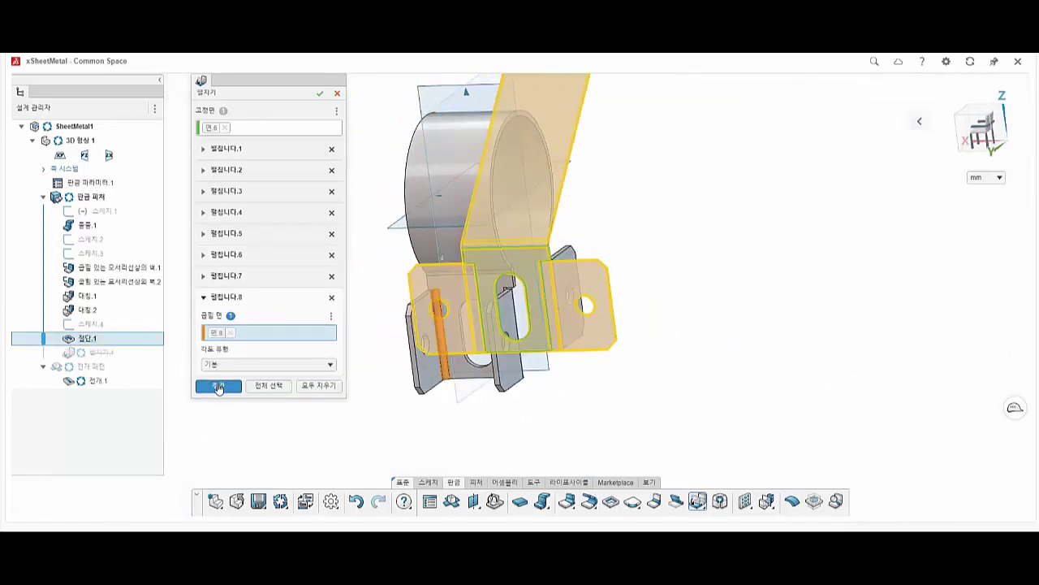
{"action": "left_click", "coordinate": [219, 388]}
Step: Examine which bend face each entry of the Unfold holds, from the first entry to the ninth
{"action": "scroll", "coordinate": [518, 298], "scroll_direction": "down", "scroll_amount": 5}
{"action": "middle_click_drag", "start_coordinate": [562, 208], "coordinate": [620, 263]}
{"action": "scroll", "coordinate": [501, 280], "scroll_direction": "up", "scroll_amount": 3}
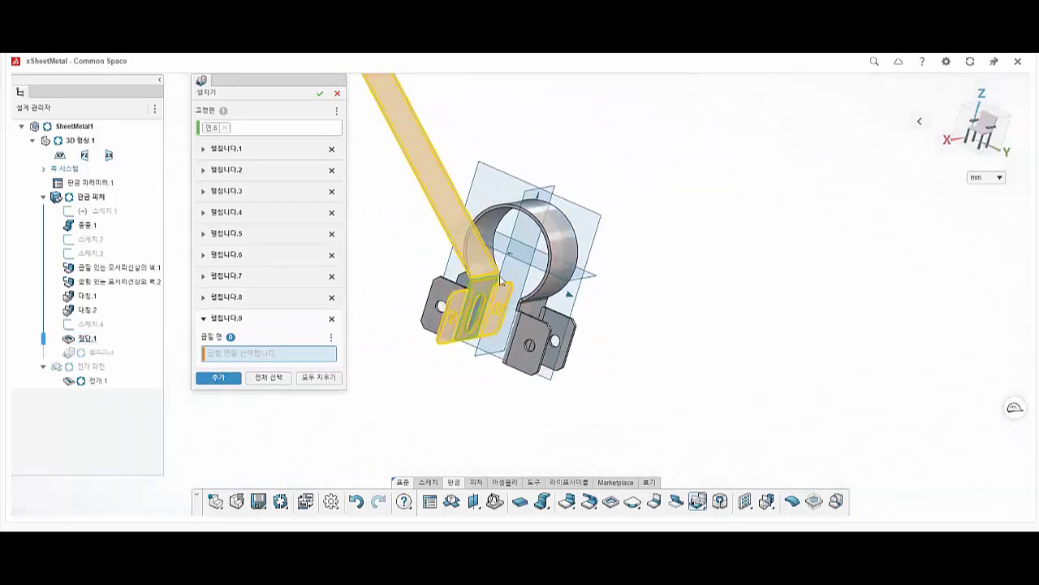
{"action": "scroll", "coordinate": [501, 281], "scroll_direction": "up", "scroll_amount": 5}
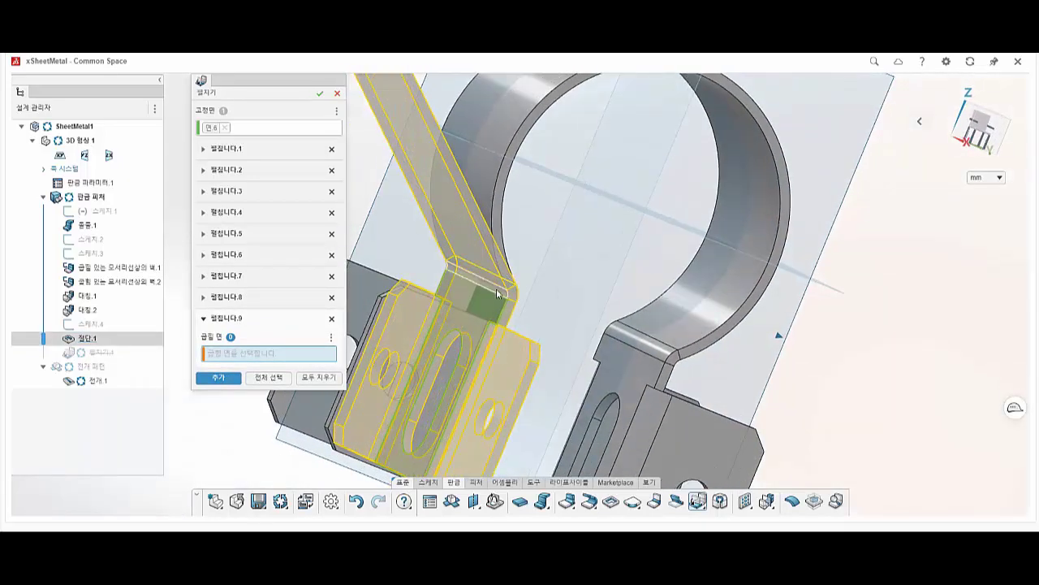
{"action": "left_click", "coordinate": [225, 148]}
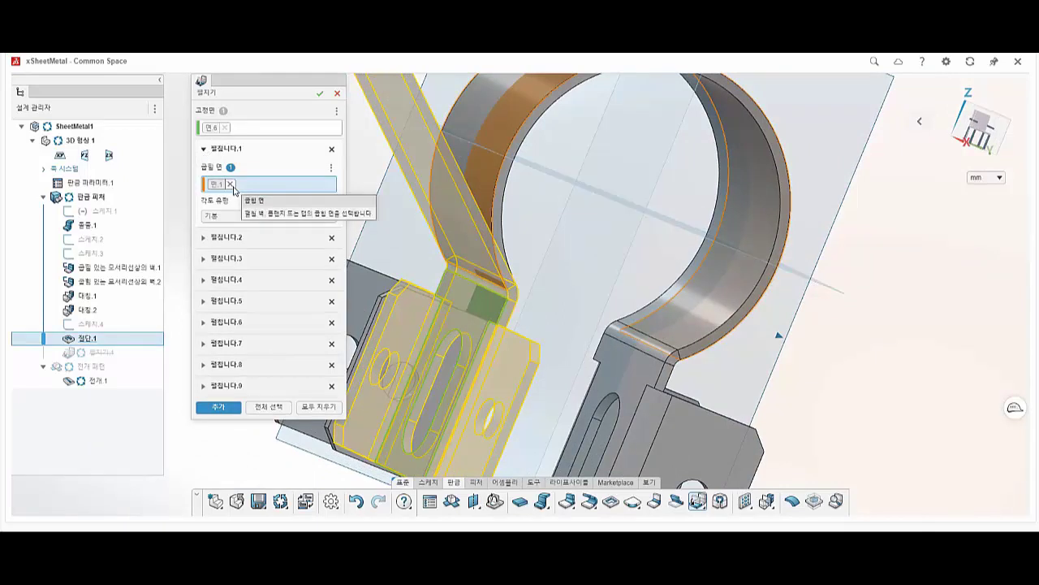
{"action": "scroll", "coordinate": [603, 215], "scroll_direction": "down", "scroll_amount": 2}
{"action": "left_click", "coordinate": [203, 238]}
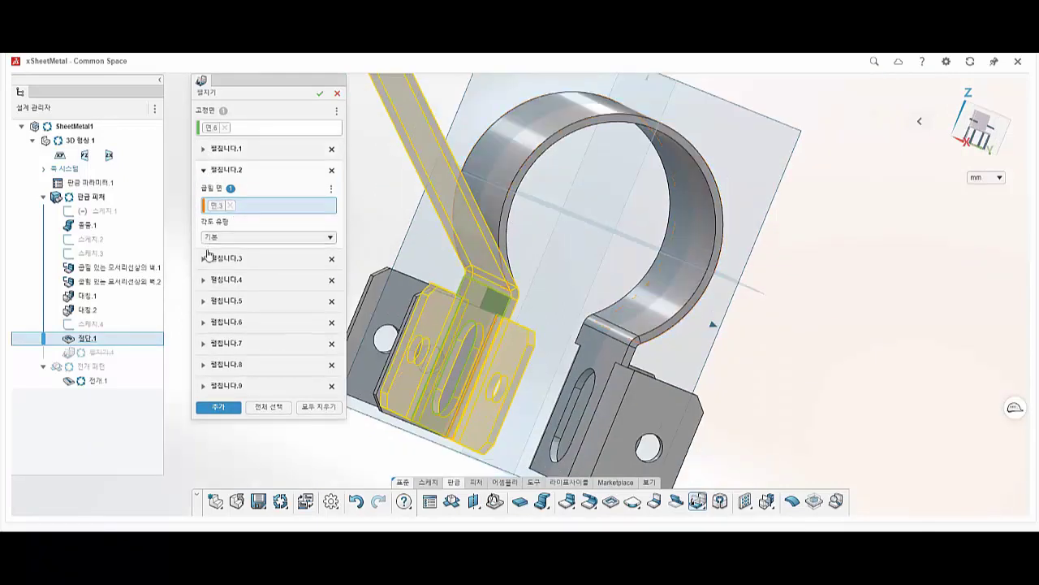
{"action": "left_click", "coordinate": [206, 257]}
{"action": "left_click", "coordinate": [204, 284]}
{"action": "left_click", "coordinate": [203, 302]}
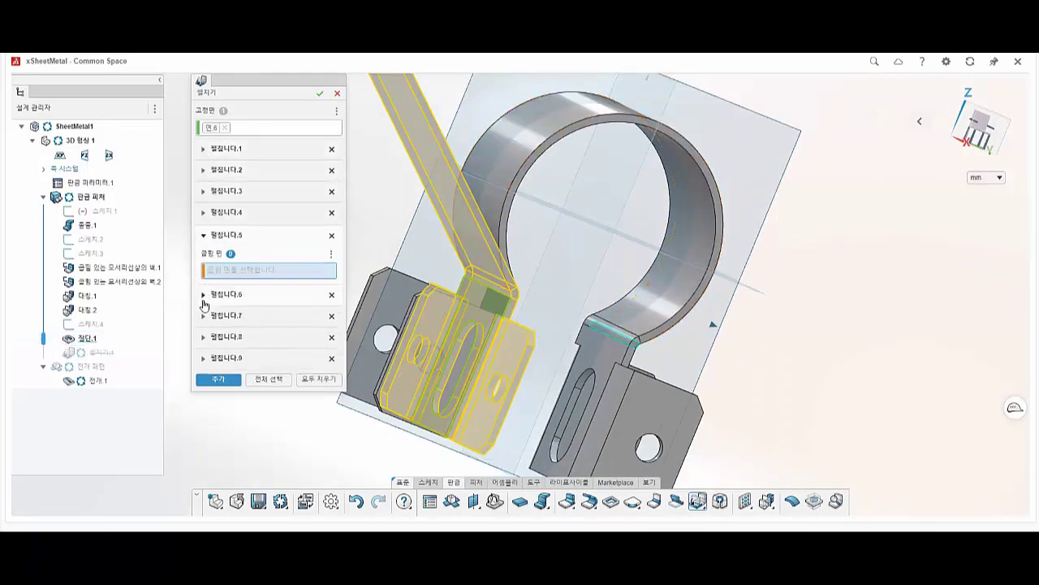
{"action": "left_click", "coordinate": [202, 319]}
{"action": "left_click", "coordinate": [207, 363]}
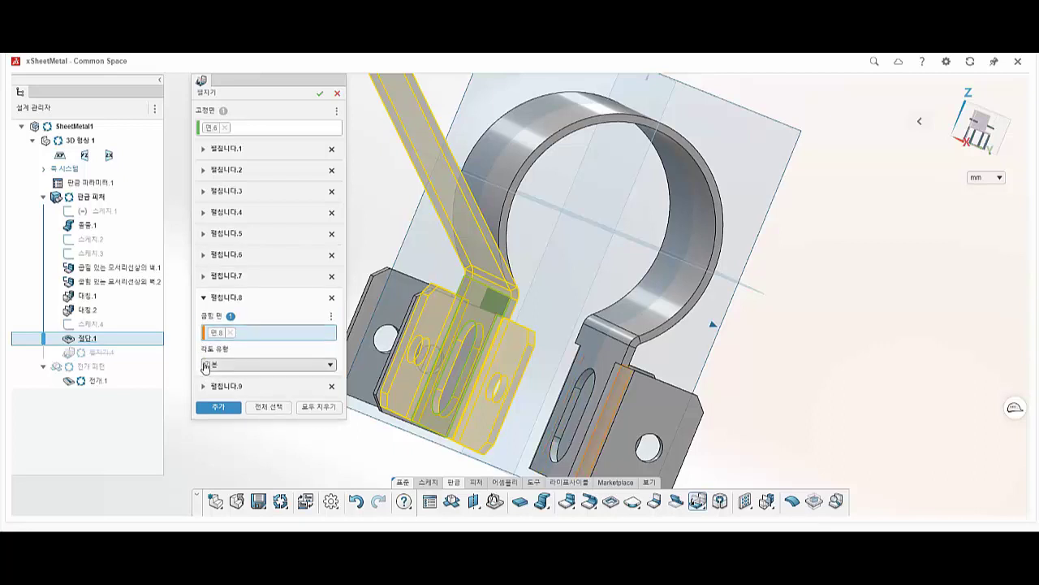
{"action": "left_click", "coordinate": [208, 388]}
Step: Add the bend where the fixed leg meets the ring and complete the Unfold
{"action": "left_click", "coordinate": [217, 377]}
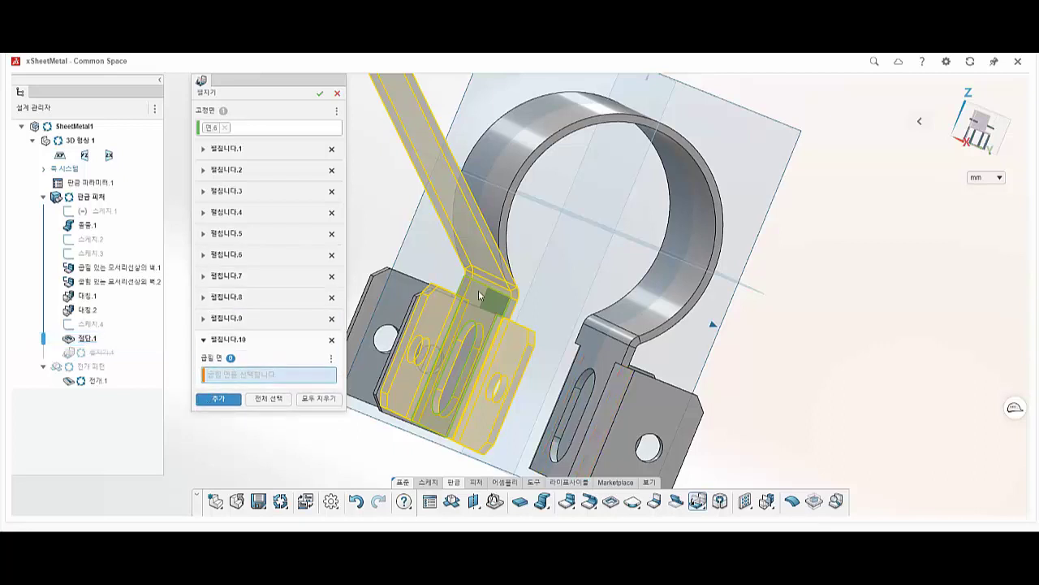
{"action": "left_click", "coordinate": [492, 299]}
{"action": "scroll", "coordinate": [565, 268], "scroll_direction": "down", "scroll_amount": 3}
{"action": "scroll", "coordinate": [565, 268], "scroll_direction": "down", "scroll_amount": 3}
{"action": "middle_click_drag", "start_coordinate": [565, 268], "coordinate": [631, 313]}
{"action": "left_click", "coordinate": [321, 94]}
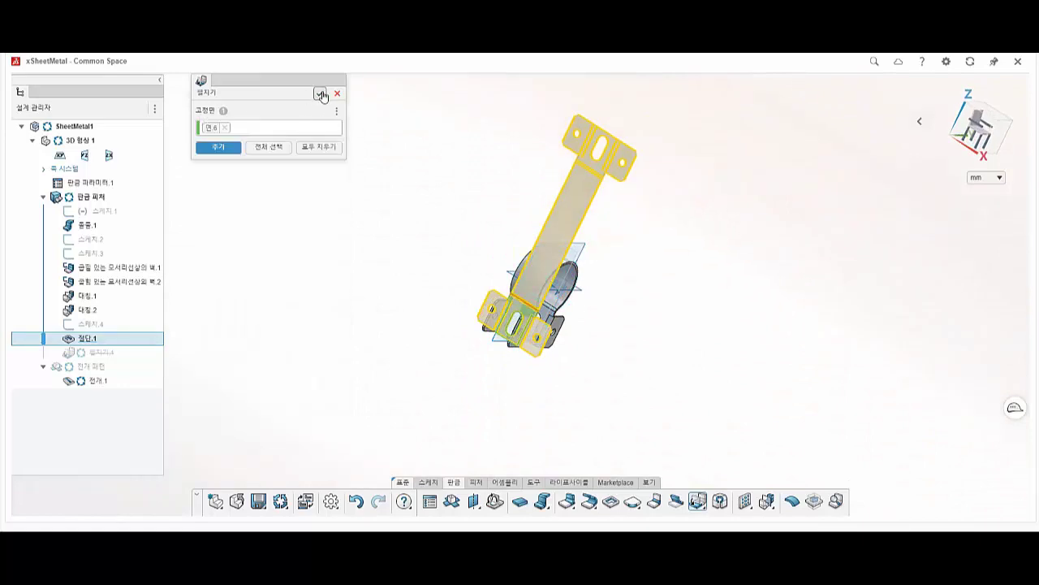
Step: Start a sketch on the ZX plane and draw a vertical slot about 18 mm in radius along the centre of the flattened strip
{"action": "middle_click_drag", "start_coordinate": [547, 218], "coordinate": [596, 184]}
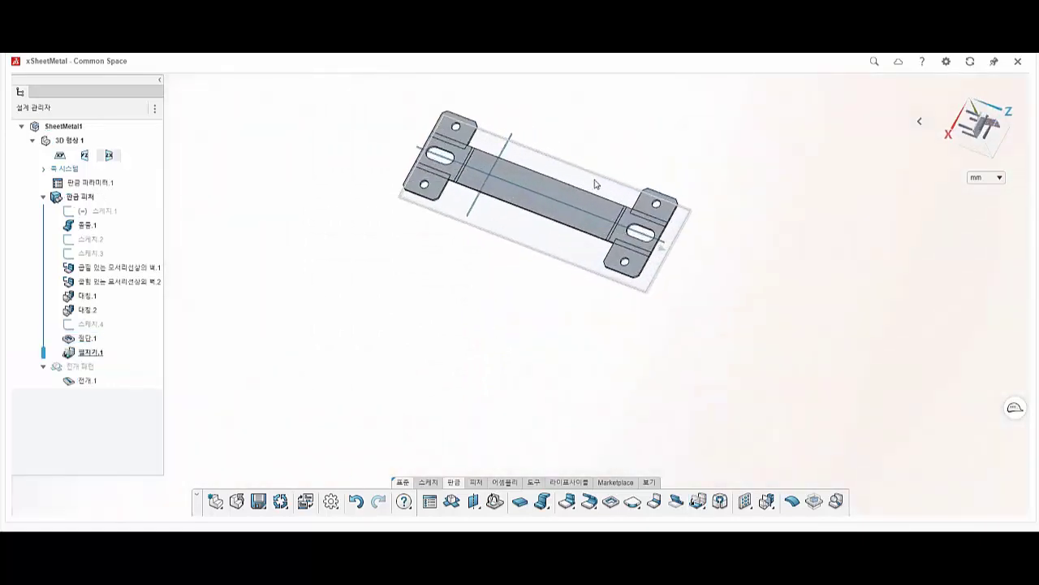
{"action": "scroll", "coordinate": [564, 186], "scroll_direction": "up", "scroll_amount": 4}
{"action": "middle_click_drag", "start_coordinate": [512, 190], "coordinate": [518, 266]}
{"action": "scroll", "coordinate": [512, 251], "scroll_direction": "down", "scroll_amount": 4}
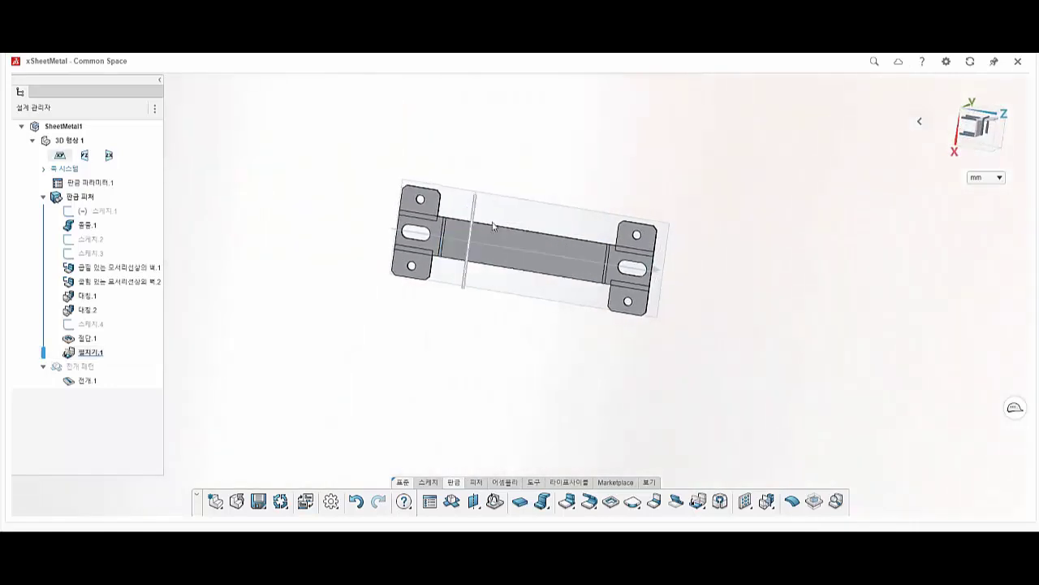
{"action": "left_click", "coordinate": [517, 264]}
{"action": "left_click", "coordinate": [544, 224]}
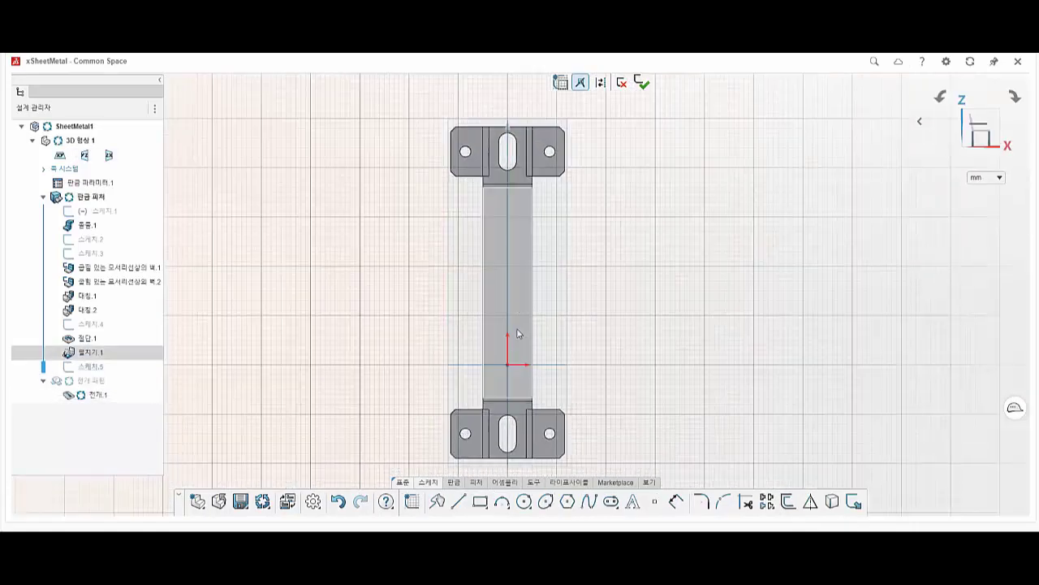
{"action": "left_click", "coordinate": [611, 502]}
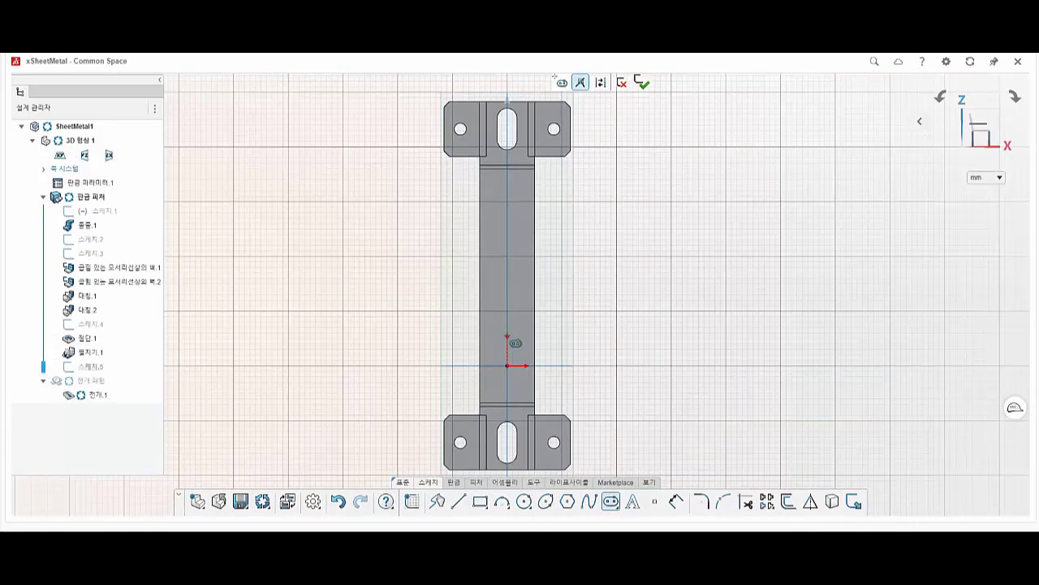
{"action": "left_click", "coordinate": [507, 335]}
{"action": "left_click", "coordinate": [507, 207]}
{"action": "left_click", "coordinate": [518, 205]}
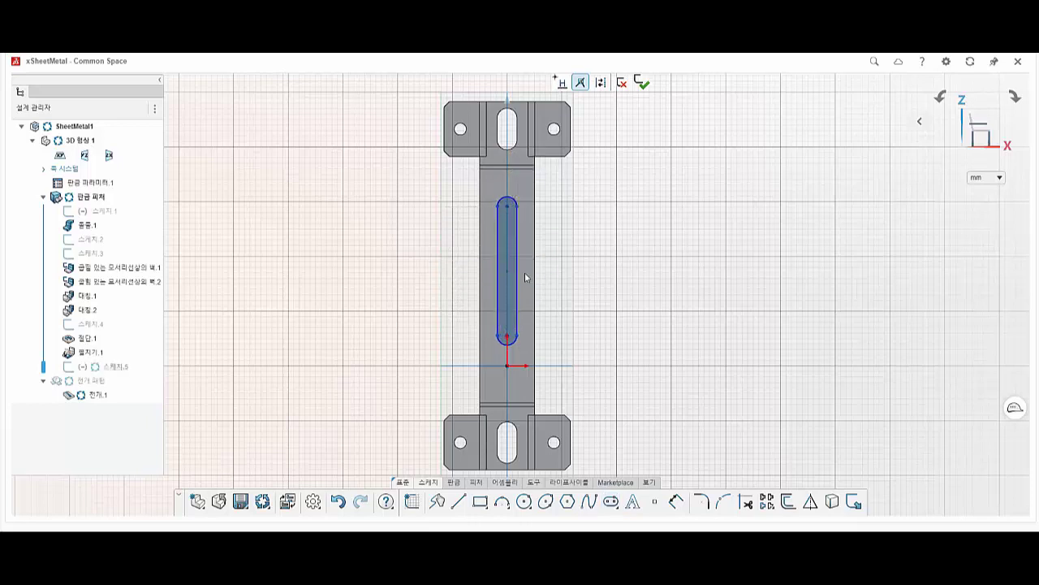
Step: Draw a horizontal slot centred on the vertical slot's midpoint, with about 61 mm between its arc centres
{"action": "left_click", "coordinate": [617, 507]}
{"action": "left_click", "coordinate": [632, 443]}
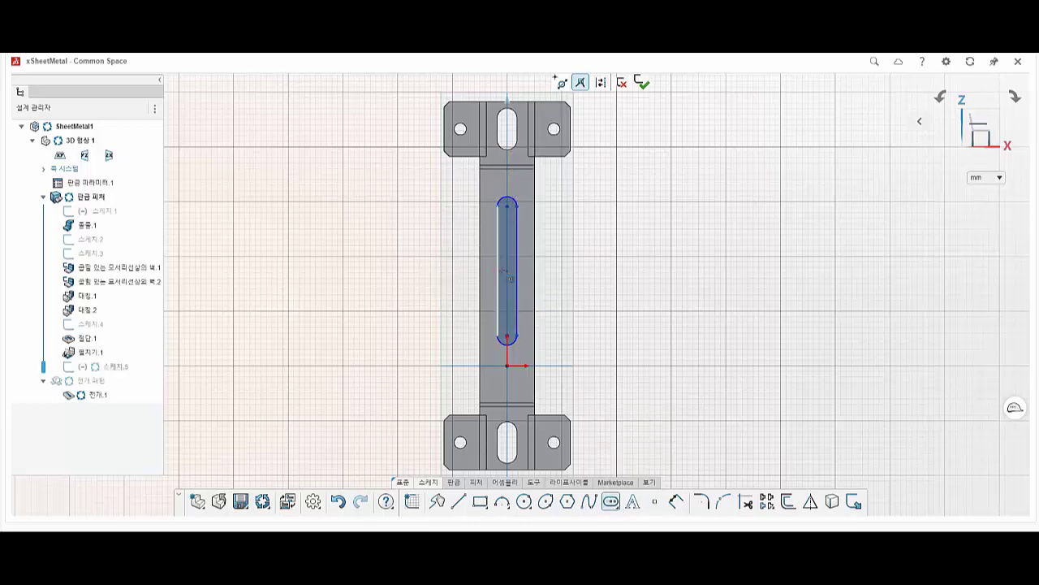
{"action": "left_click", "coordinate": [531, 278]}
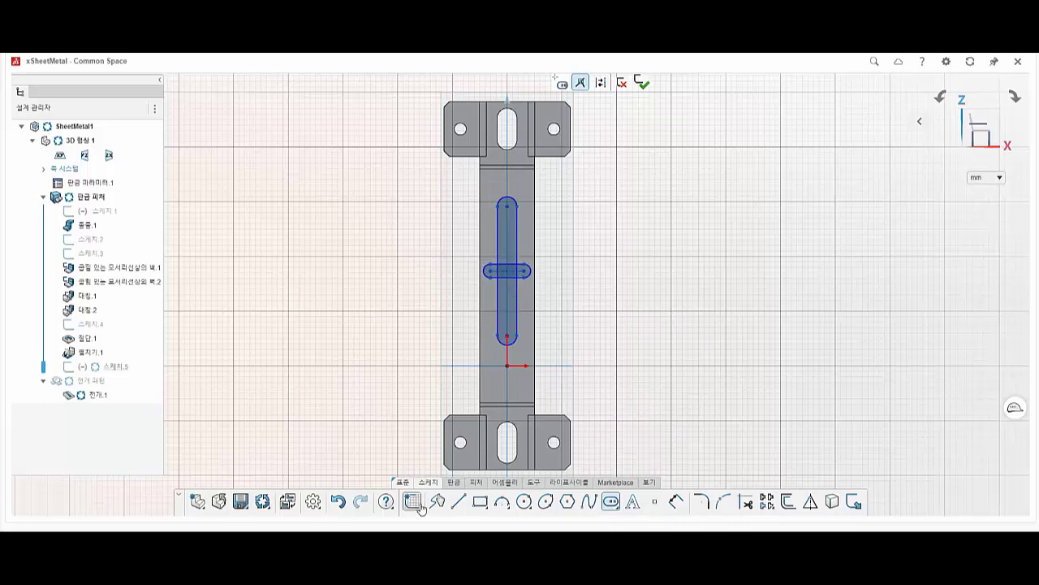
Step: Dimension the vertical slot's radius as 15 mm and the horizontal slot's centre distance as 70 mm
{"action": "left_click", "coordinate": [672, 504]}
{"action": "left_click", "coordinate": [507, 200]}
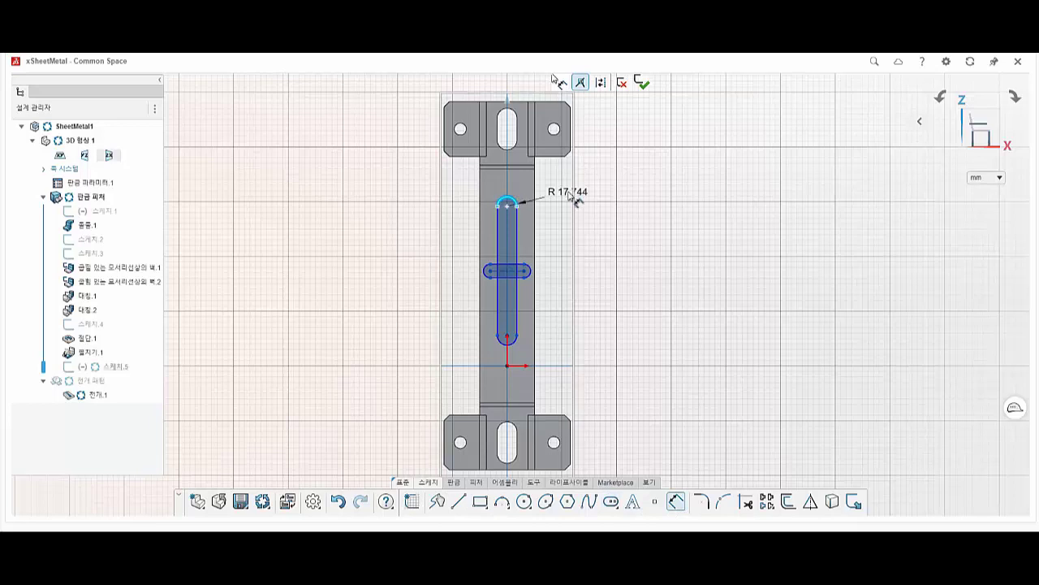
{"action": "left_click", "coordinate": [573, 198]}
{"action": "type", "text": "15"}
{"action": "key", "text": "Return"}
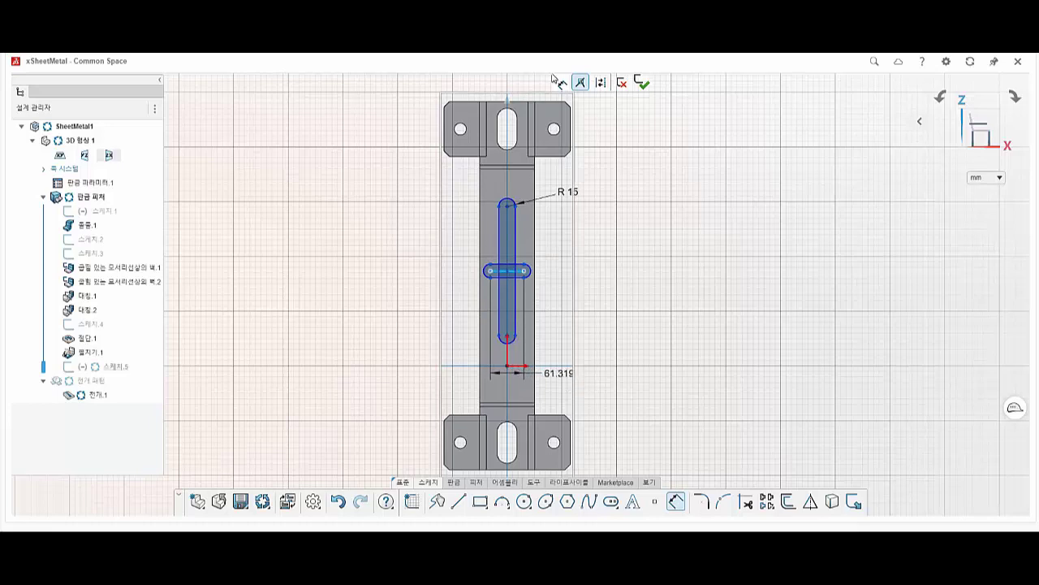
{"action": "left_click", "coordinate": [560, 375]}
{"action": "type", "text": "70"}
{"action": "key", "text": "Return"}
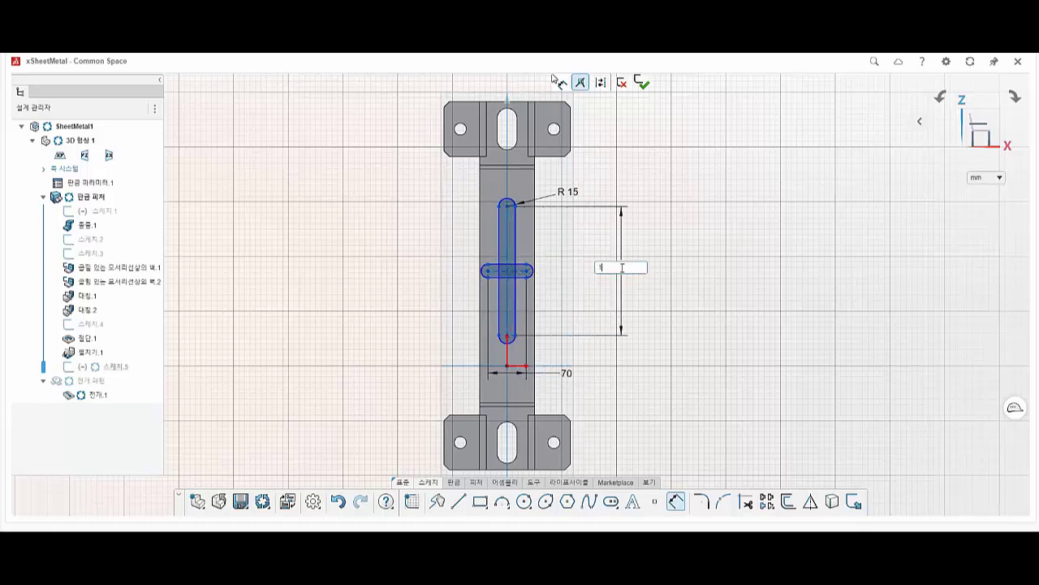
Step: Set the vertical slot's centre distance to 180 mm and its midpoint 142.68 mm above the sketch origin
{"action": "key", "text": "Return"}
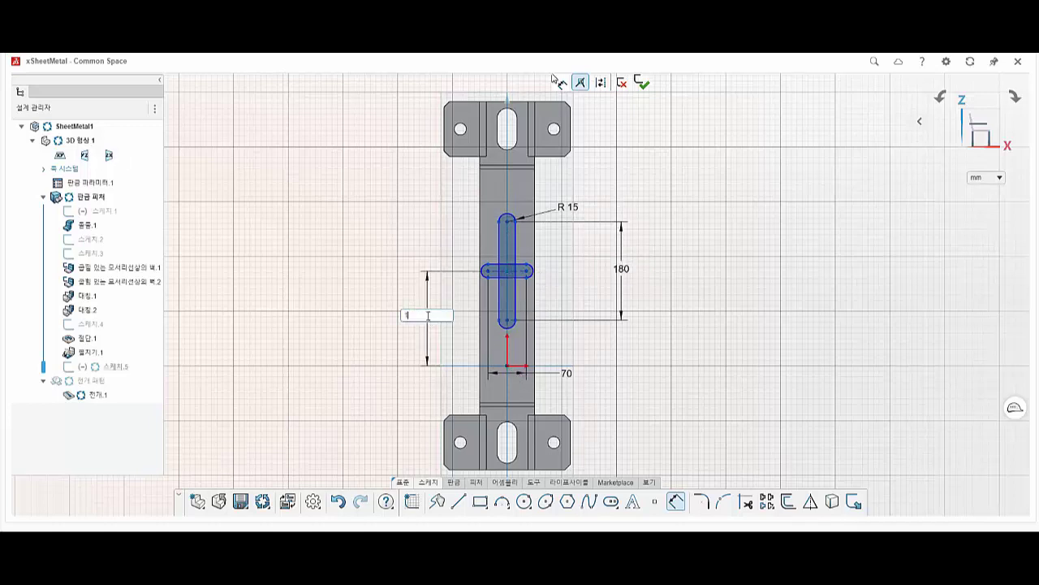
{"action": "key", "text": "Return"}
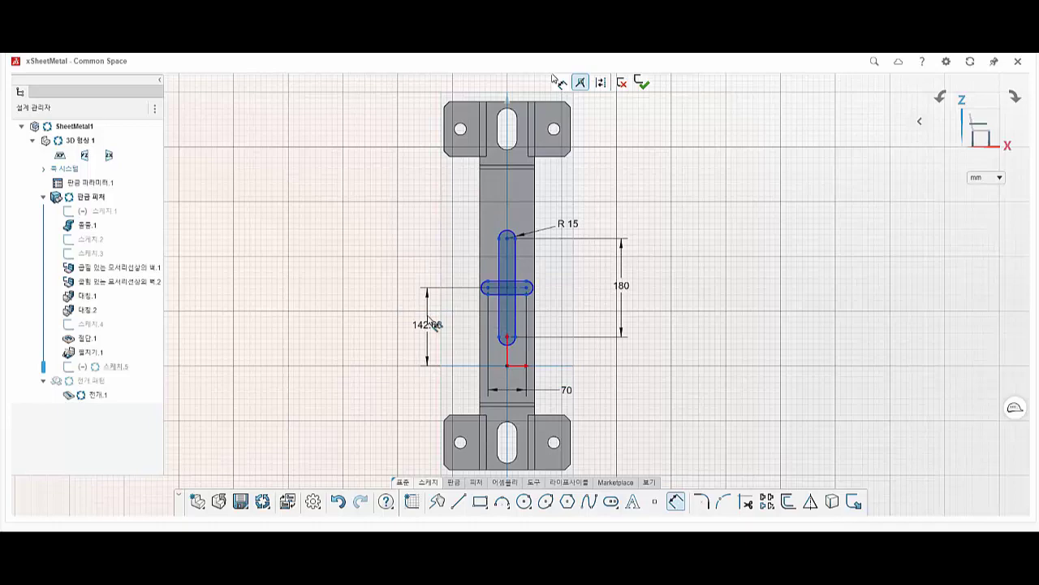
{"action": "scroll", "coordinate": [581, 364], "scroll_direction": "up", "scroll_amount": 3}
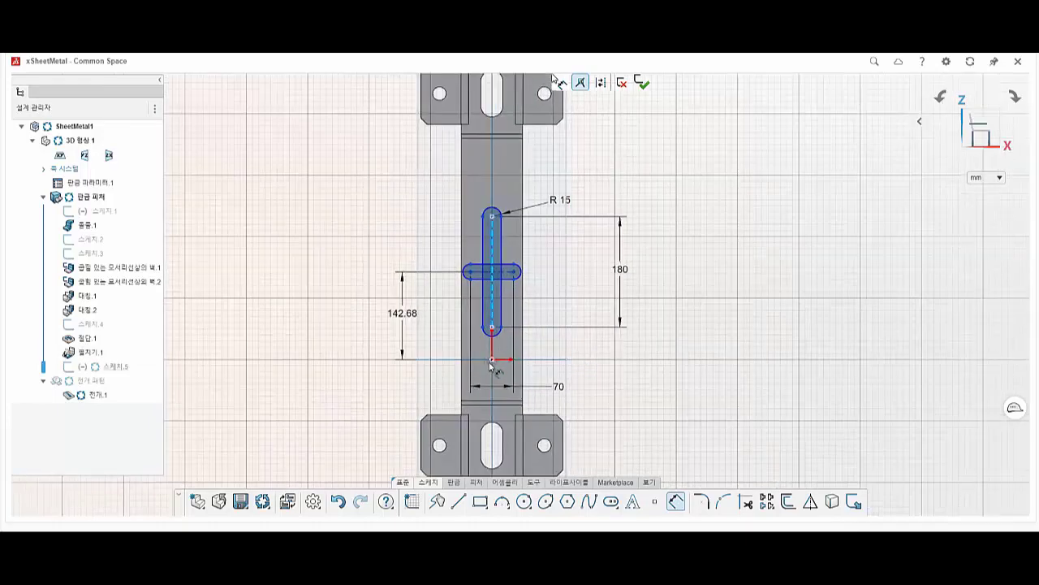
Step: Constrain the vertical slot's lower arc centre to align vertically with the sketch origin
{"action": "left_click", "coordinate": [490, 327]}
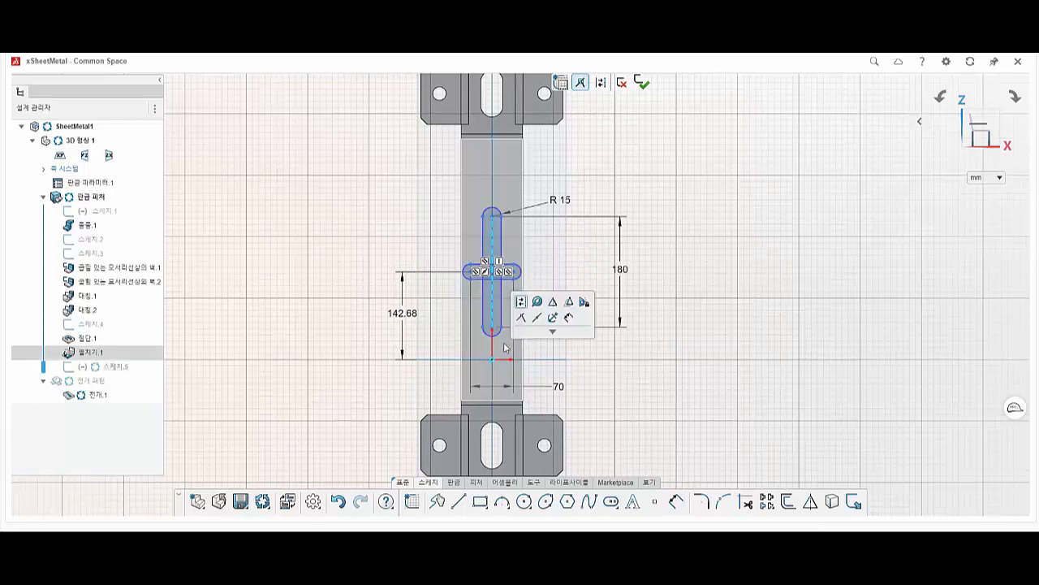
{"action": "key", "text": "Escape"}
{"action": "left_click", "coordinate": [492, 327]}
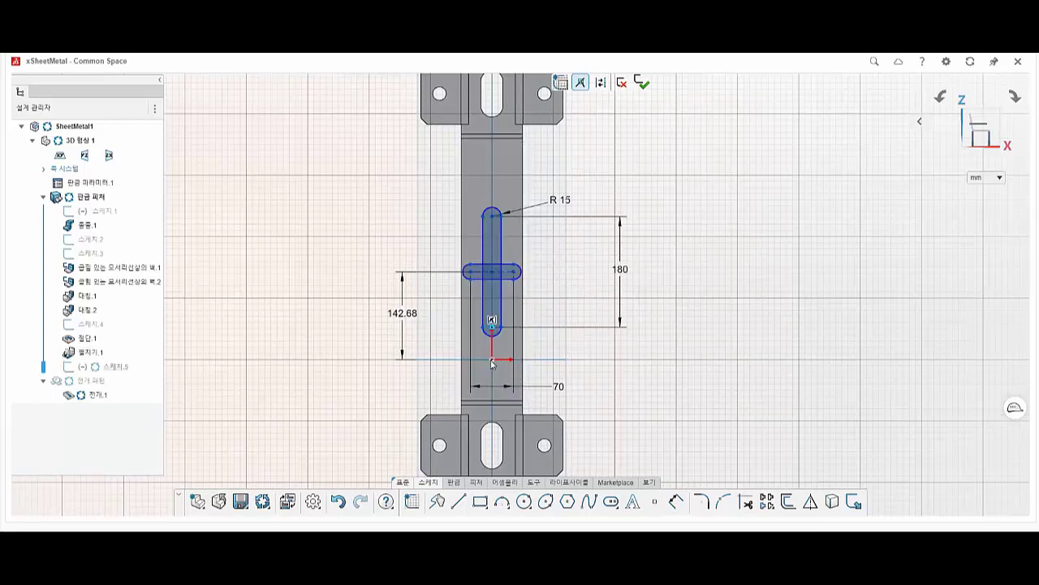
{"action": "left_click", "coordinate": [492, 359]}
{"action": "left_click", "coordinate": [599, 375]}
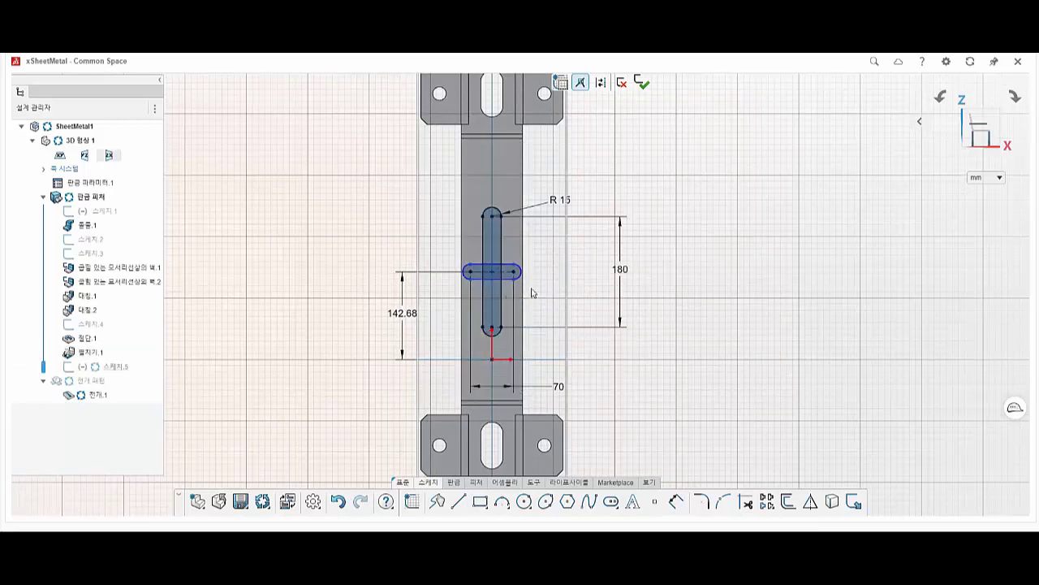
Step: Dimension the horizontal slot's end radius as 15 mm and finish the sketch
{"action": "left_click", "coordinate": [494, 274]}
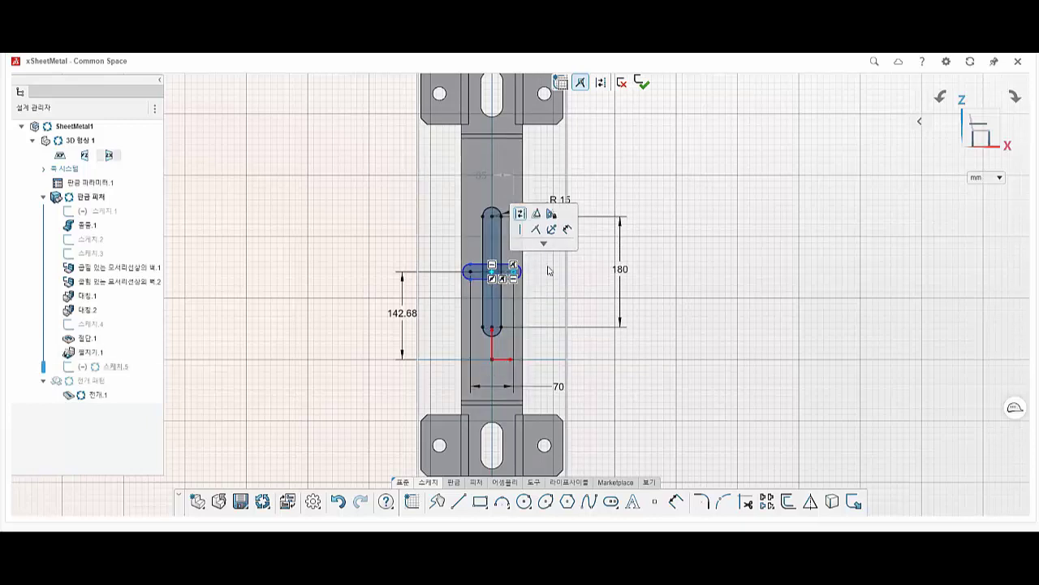
{"action": "left_click", "coordinate": [600, 296]}
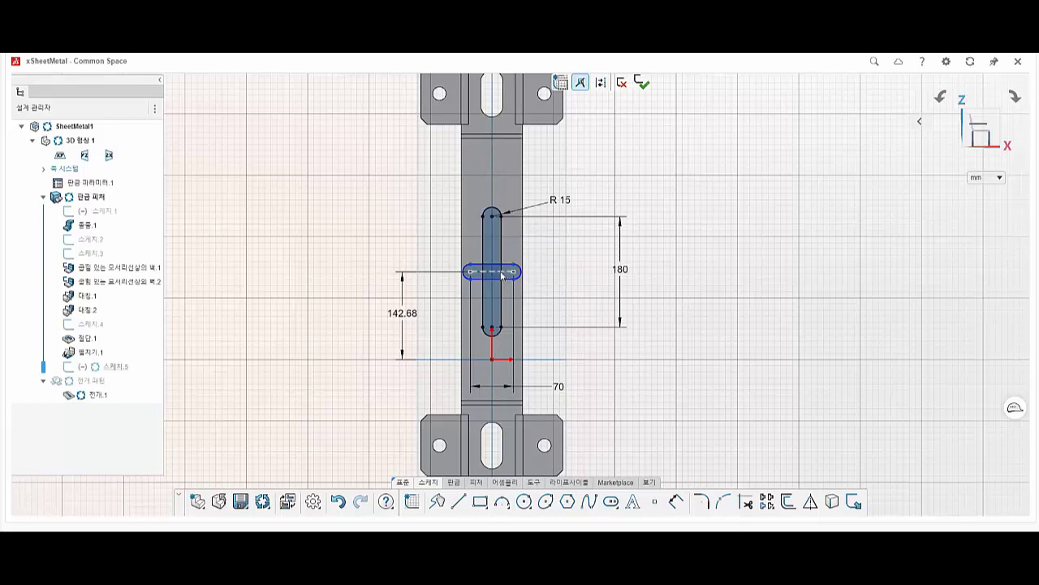
{"action": "left_click", "coordinate": [677, 501]}
{"action": "left_click", "coordinate": [520, 273]}
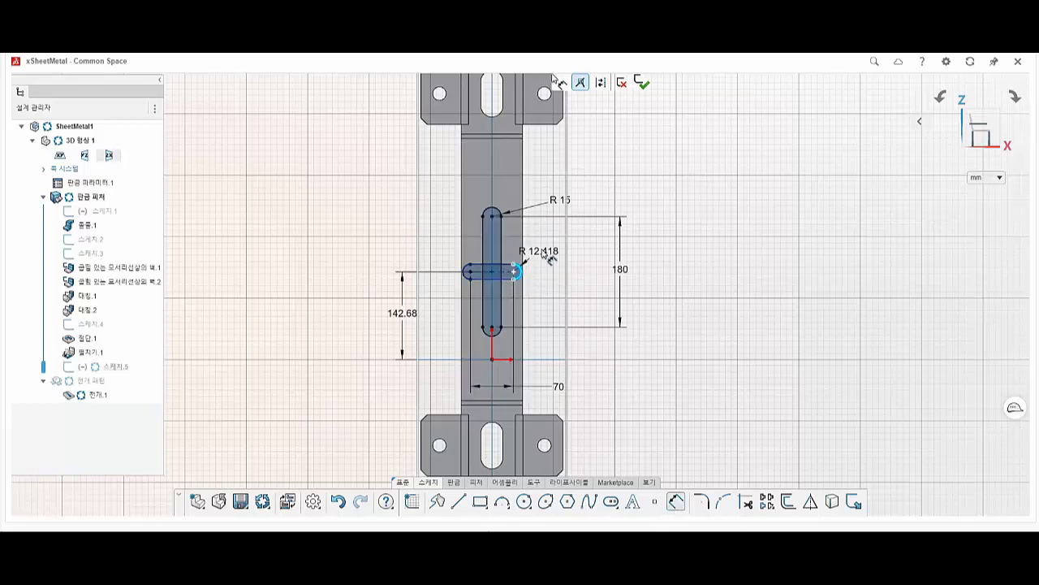
{"action": "left_click", "coordinate": [552, 255]}
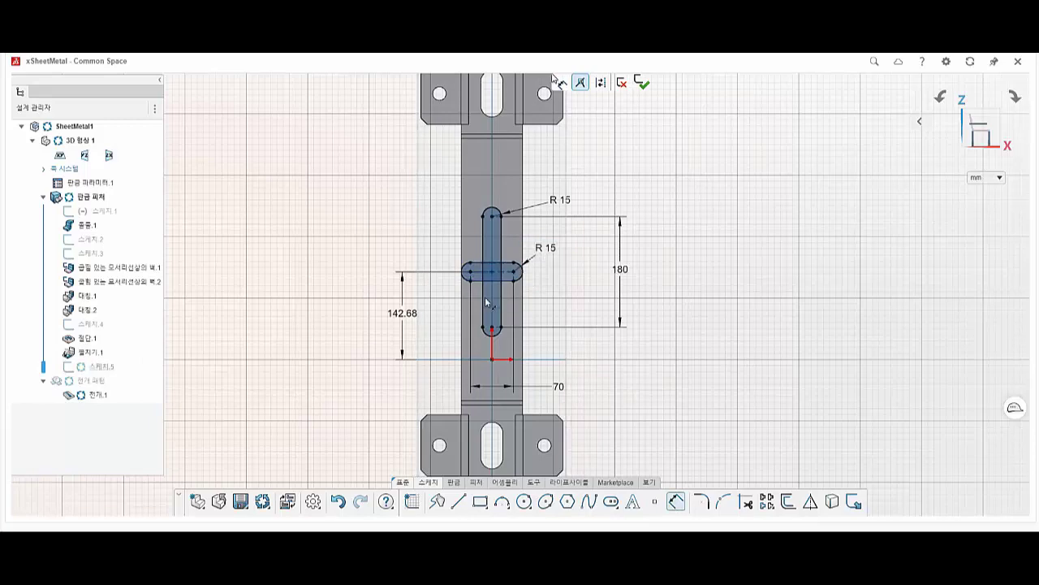
{"action": "scroll", "coordinate": [491, 284], "scroll_direction": "up", "scroll_amount": 2}
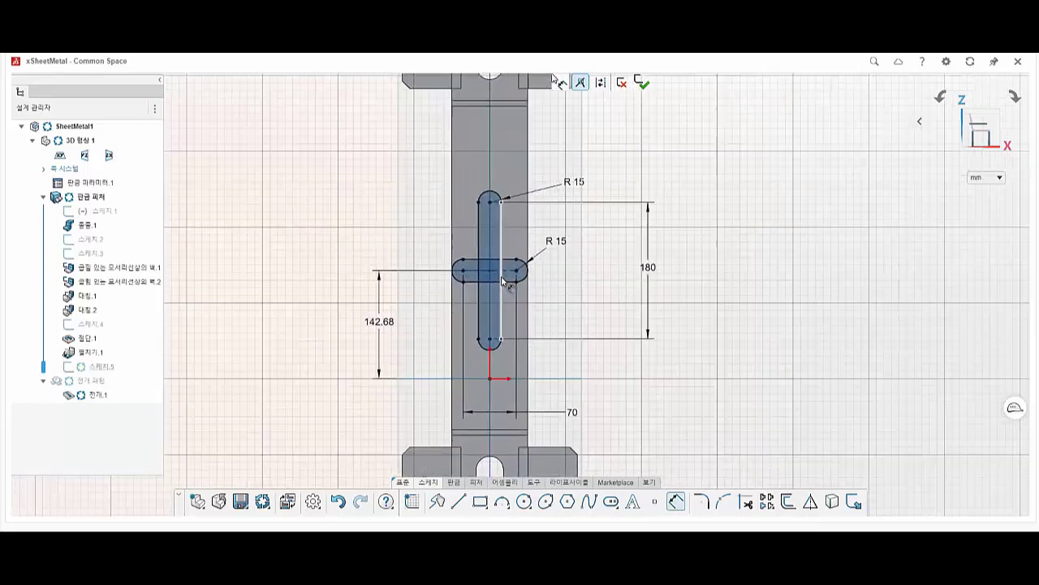
{"action": "left_click", "coordinate": [642, 83]}
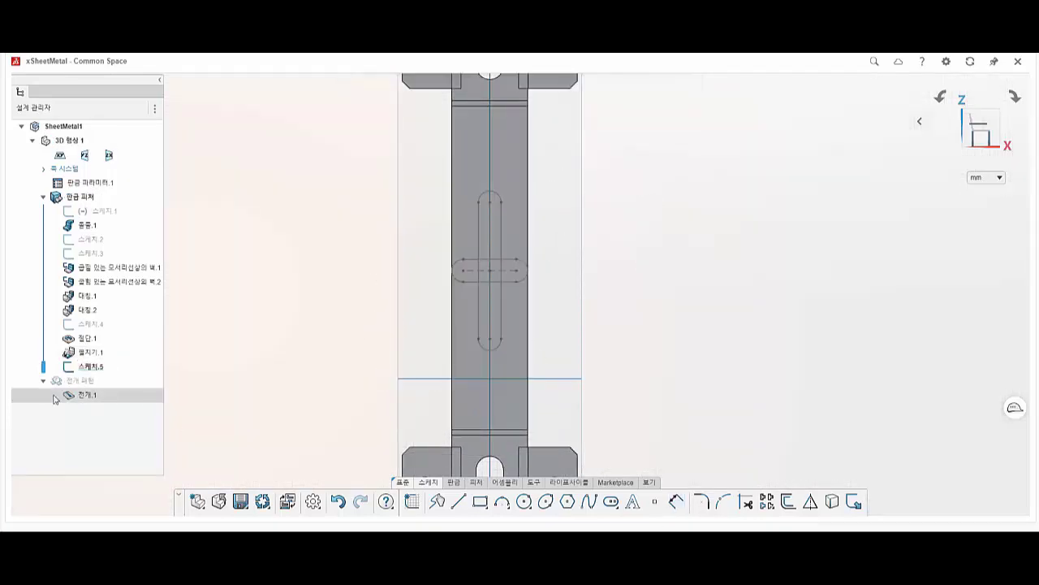
Step: Reopen the crossed-slot sketch, trim the overlapping inner segments into a single cross-shaped outline, and finish the sketch
{"action": "right_click", "coordinate": [91, 366]}
{"action": "left_click", "coordinate": [119, 236]}
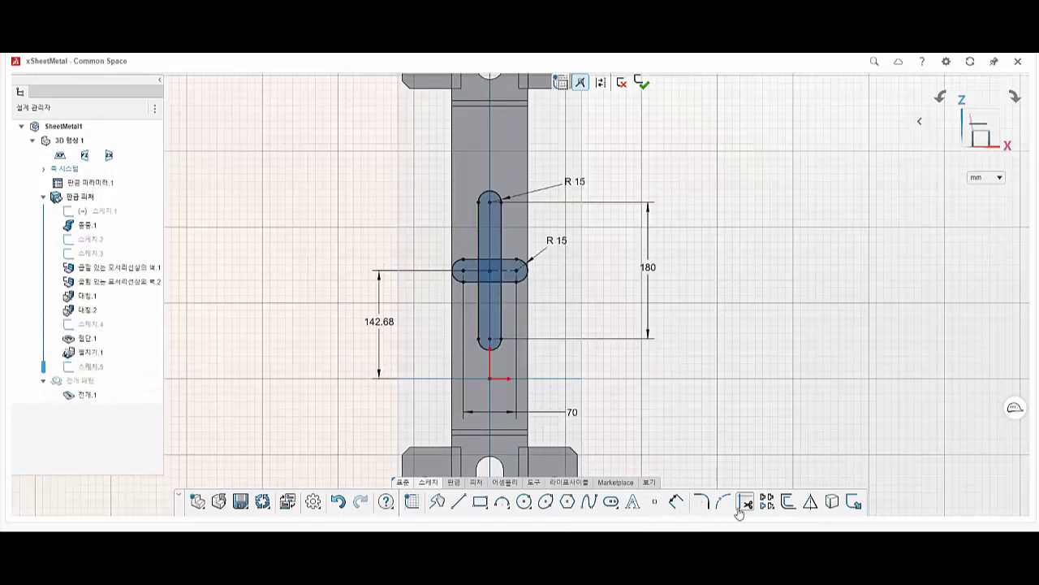
{"action": "scroll", "coordinate": [471, 290], "scroll_direction": "up", "scroll_amount": 3}
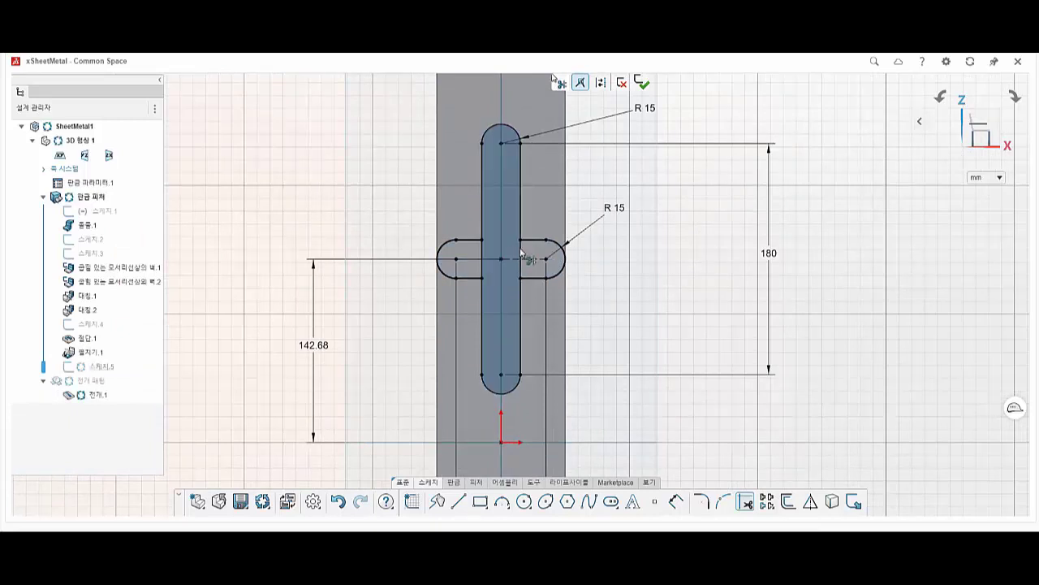
{"action": "left_click", "coordinate": [520, 258]}
{"action": "left_click", "coordinate": [484, 260]}
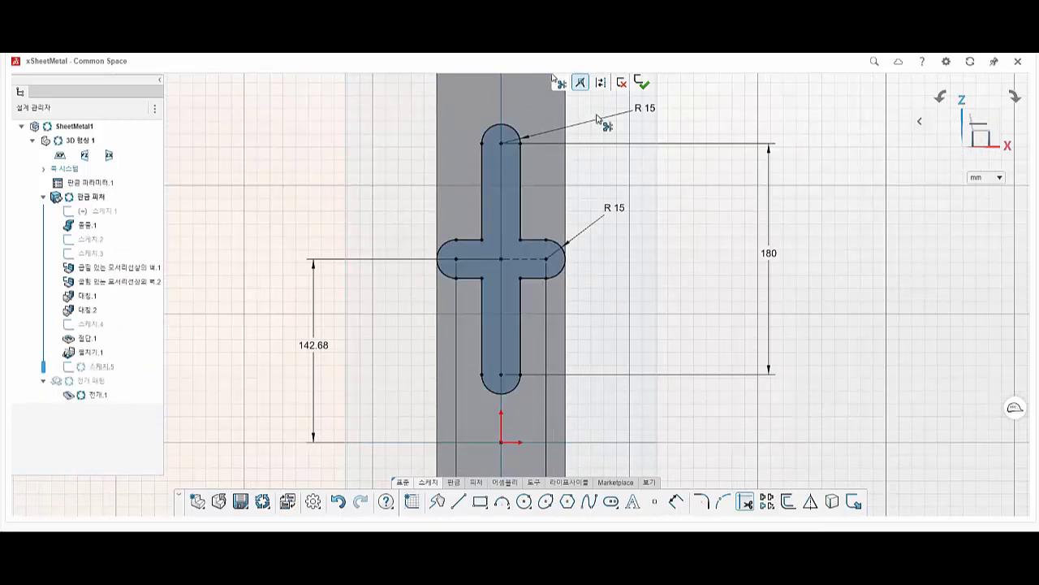
{"action": "left_click", "coordinate": [641, 82]}
Step: Edit the base protrusion of the clamp strip and set its mid-plane length to 140 mm
{"action": "left_click", "coordinate": [86, 211]}
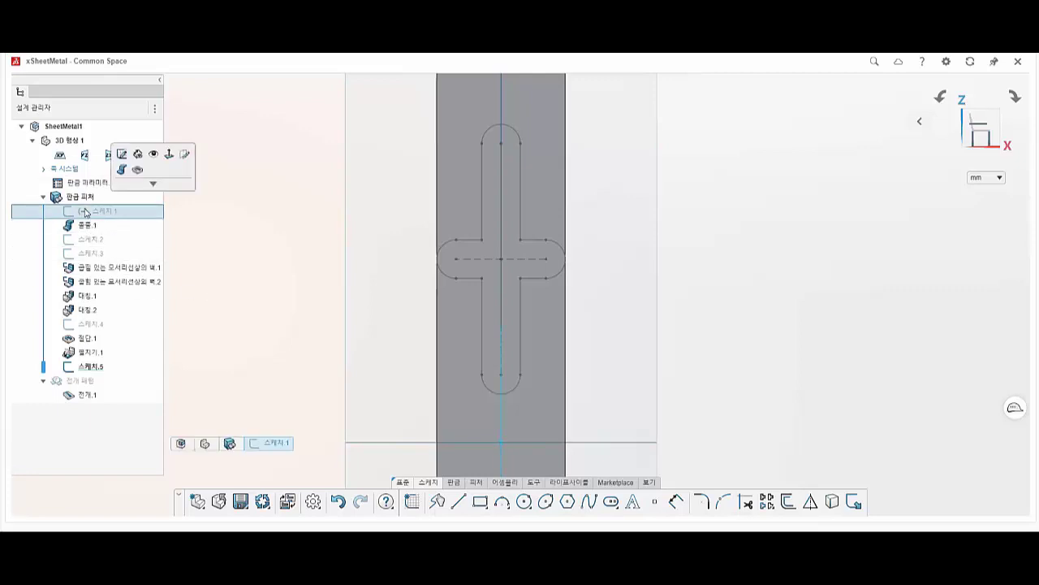
{"action": "left_click", "coordinate": [87, 225]}
{"action": "left_click", "coordinate": [109, 184]}
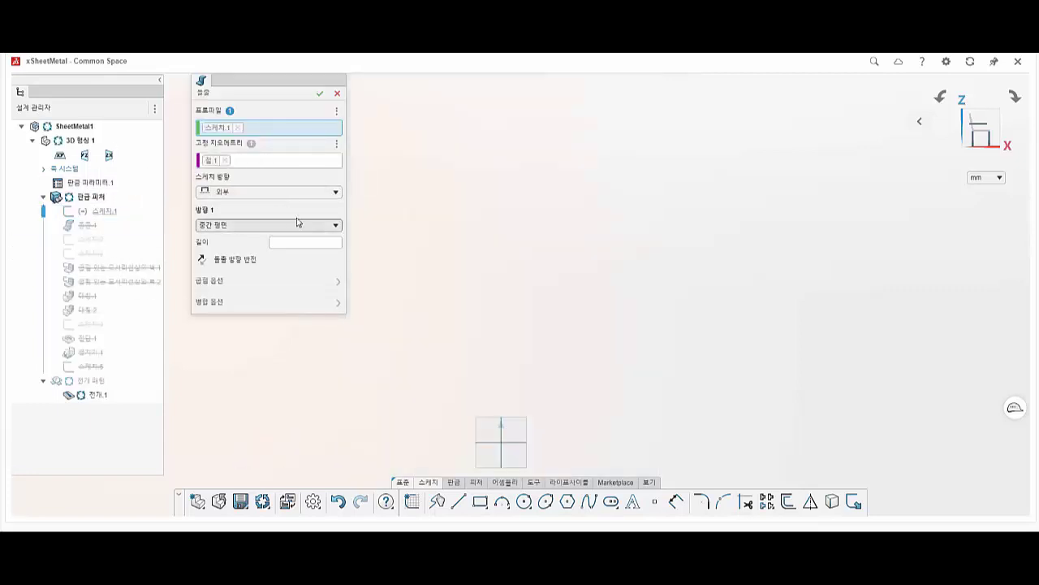
{"action": "key", "text": "Return"}
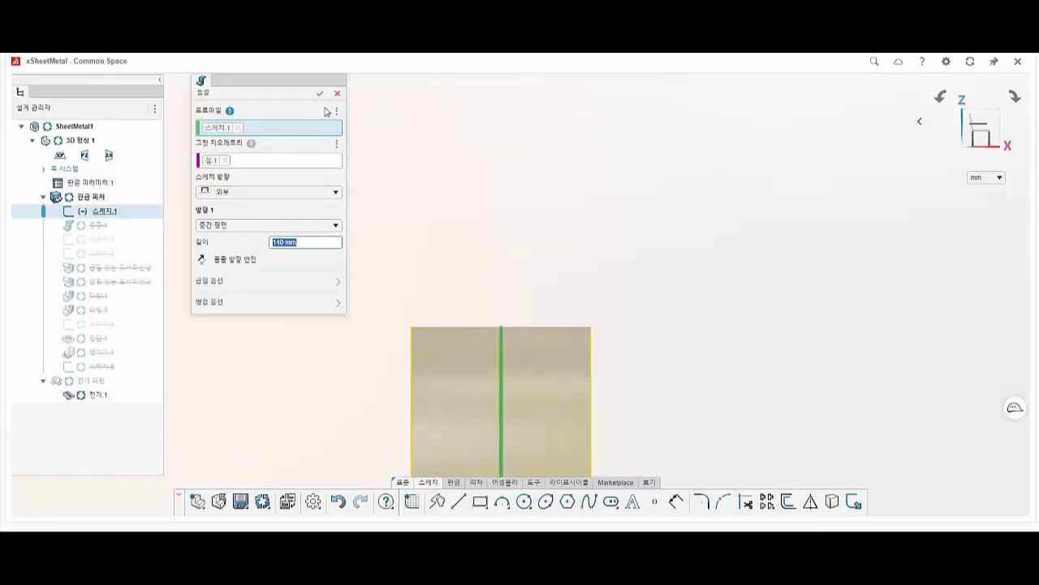
{"action": "left_click", "coordinate": [320, 96]}
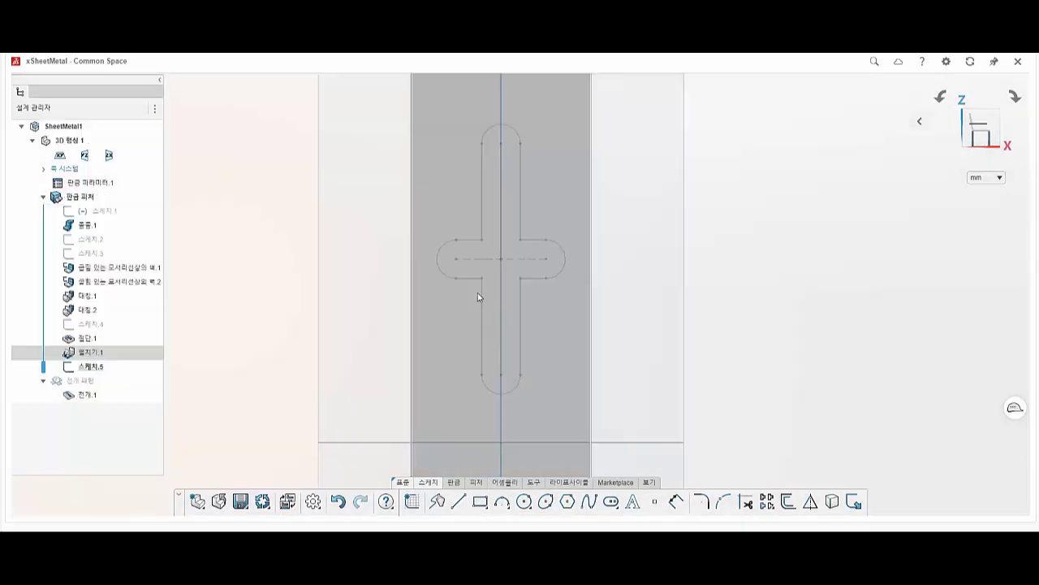
{"action": "scroll", "coordinate": [493, 342], "scroll_direction": "down", "scroll_amount": 5}
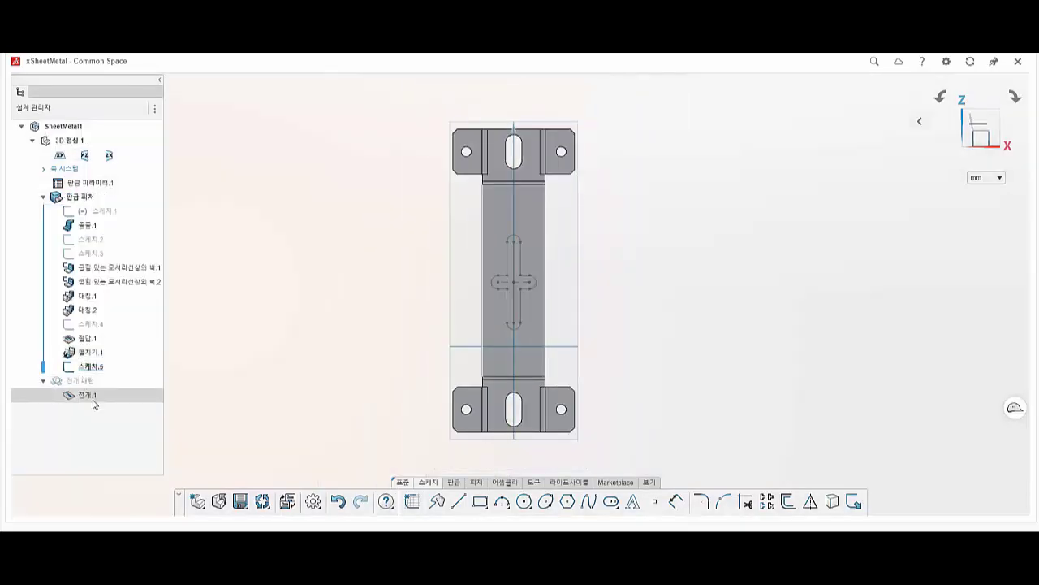
{"action": "scroll", "coordinate": [513, 315], "scroll_direction": "up", "scroll_amount": 1}
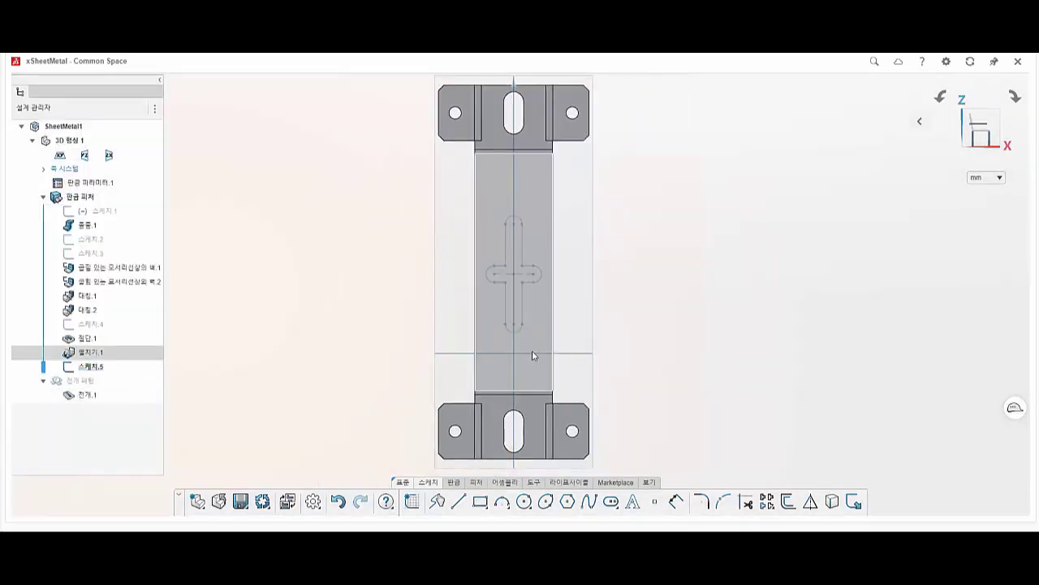
Step: Cut the cross-shaped sketch profile through the flattened strip with a standard sheet metal cutout linked to thickness
{"action": "left_click", "coordinate": [454, 482]}
{"action": "left_click", "coordinate": [513, 295]}
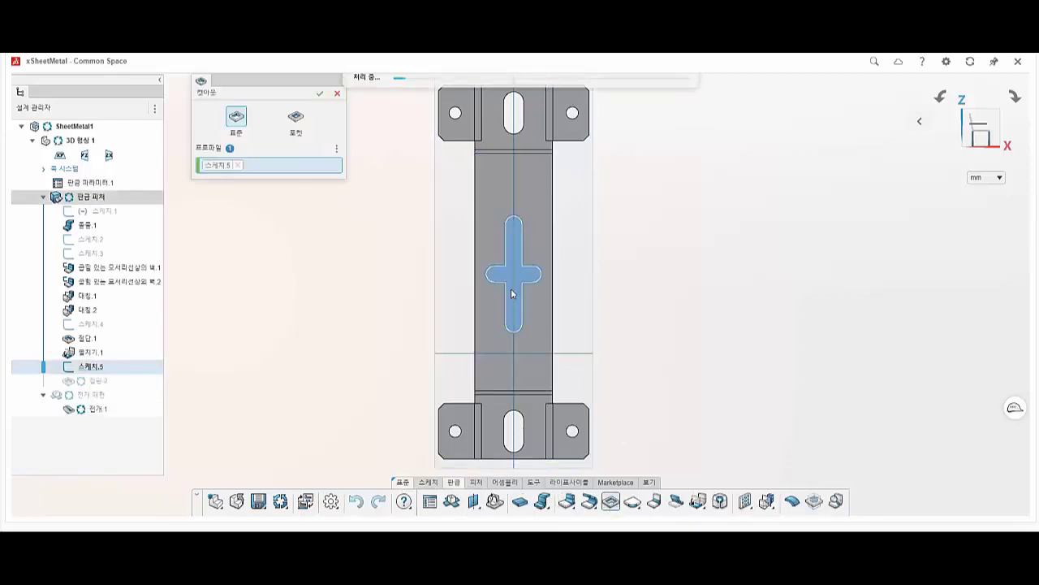
{"action": "middle_click_drag", "start_coordinate": [520, 312], "coordinate": [325, 140]}
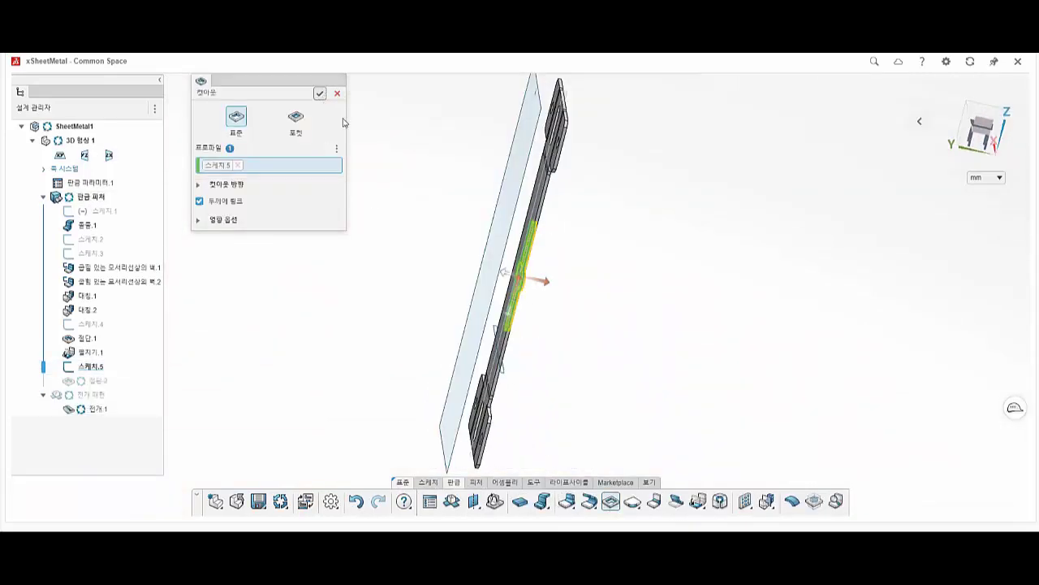
{"action": "left_click", "coordinate": [320, 93]}
{"action": "middle_click_drag", "start_coordinate": [517, 253], "coordinate": [334, 225]}
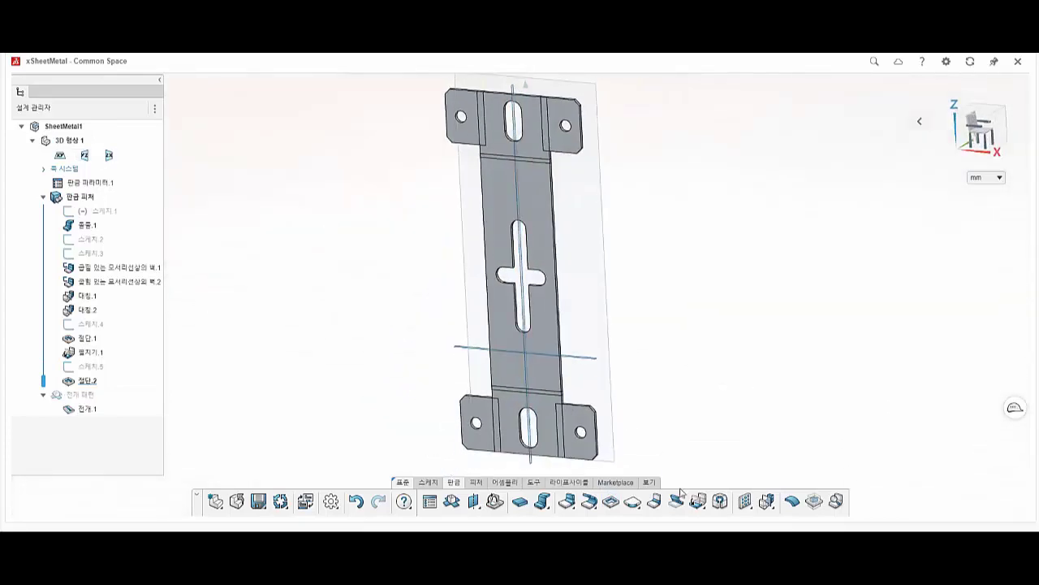
Step: Start a Fold with the lower leg's slotted face fixed and select the transverse bend joining it to the strip
{"action": "left_click", "coordinate": [716, 484]}
{"action": "left_click", "coordinate": [543, 396]}
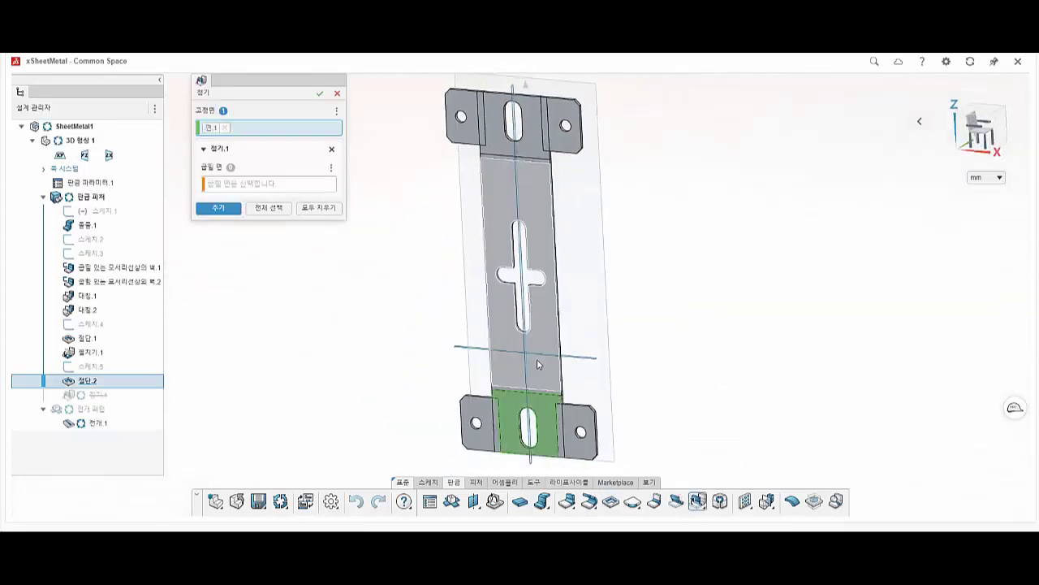
{"action": "mouse_move", "coordinate": [536, 386]}
{"action": "middle_mouse_down"}
{"action": "mouse_move", "coordinate": [528, 366]}
{"action": "mouse_move", "coordinate": [526, 385]}
{"action": "mouse_move", "coordinate": [546, 395]}
{"action": "middle_mouse_up"}
{"action": "scroll", "coordinate": [529, 387], "scroll_direction": "up", "scroll_amount": 1}
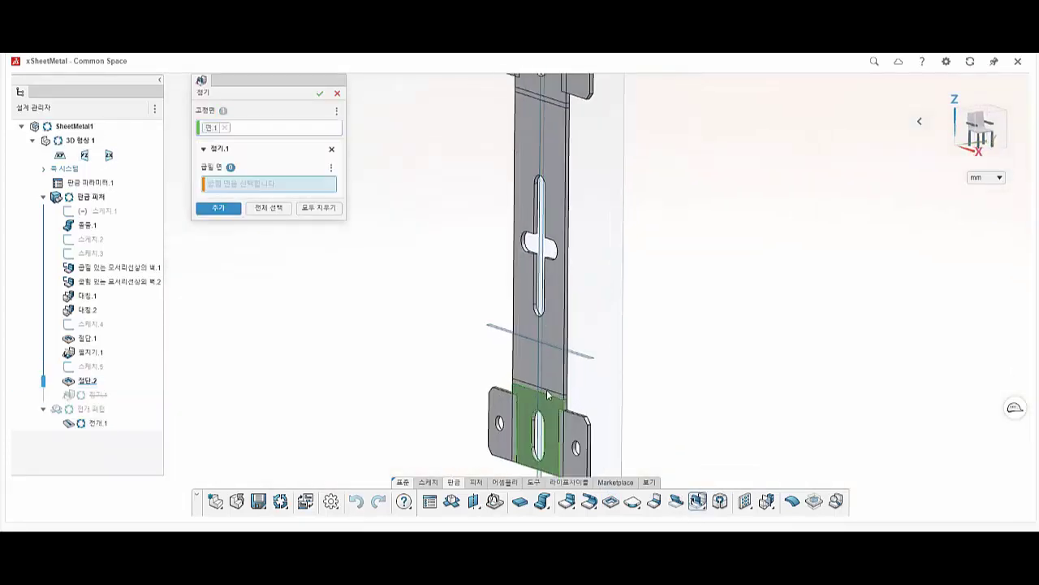
{"action": "left_click", "coordinate": [547, 390]}
Step: Add folds with the default angle type for the two side bracket bends on the lower leg
{"action": "left_click", "coordinate": [223, 235]}
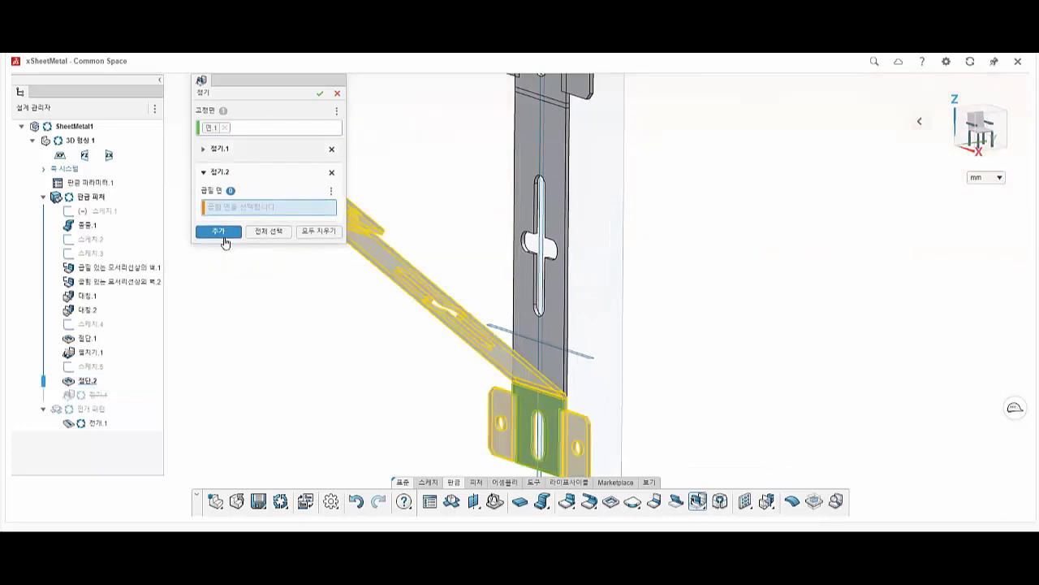
{"action": "middle_click_drag", "start_coordinate": [575, 406], "coordinate": [491, 406]}
{"action": "scroll", "coordinate": [541, 416], "scroll_direction": "up", "scroll_amount": 5}
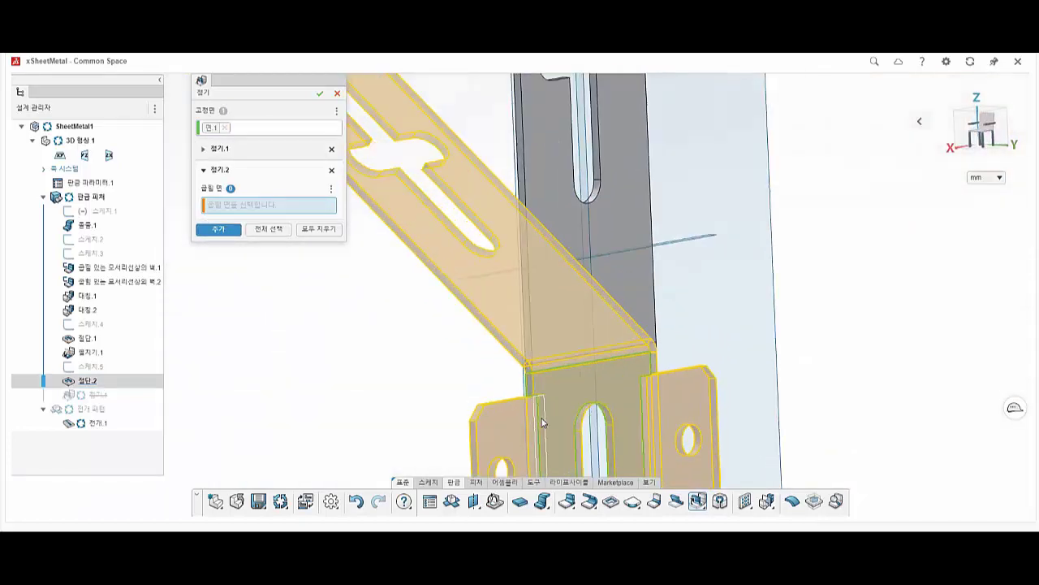
{"action": "left_click", "coordinate": [544, 426]}
{"action": "scroll", "coordinate": [545, 420], "scroll_direction": "down", "scroll_amount": 4}
{"action": "middle_click_drag", "start_coordinate": [558, 406], "coordinate": [591, 423]}
{"action": "left_click", "coordinate": [230, 206]}
{"action": "scroll", "coordinate": [520, 382], "scroll_direction": "down", "scroll_amount": 3}
{"action": "middle_click_drag", "start_coordinate": [513, 390], "coordinate": [646, 394]}
{"action": "scroll", "coordinate": [516, 367], "scroll_direction": "up", "scroll_amount": 3}
{"action": "left_click", "coordinate": [555, 359]}
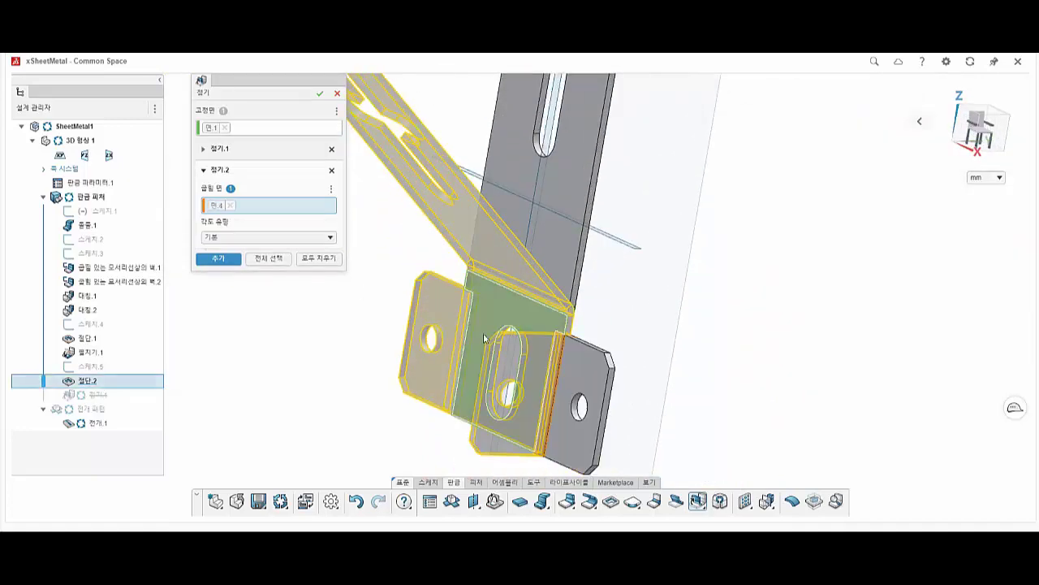
{"action": "left_click", "coordinate": [221, 260]}
{"action": "left_click", "coordinate": [415, 313]}
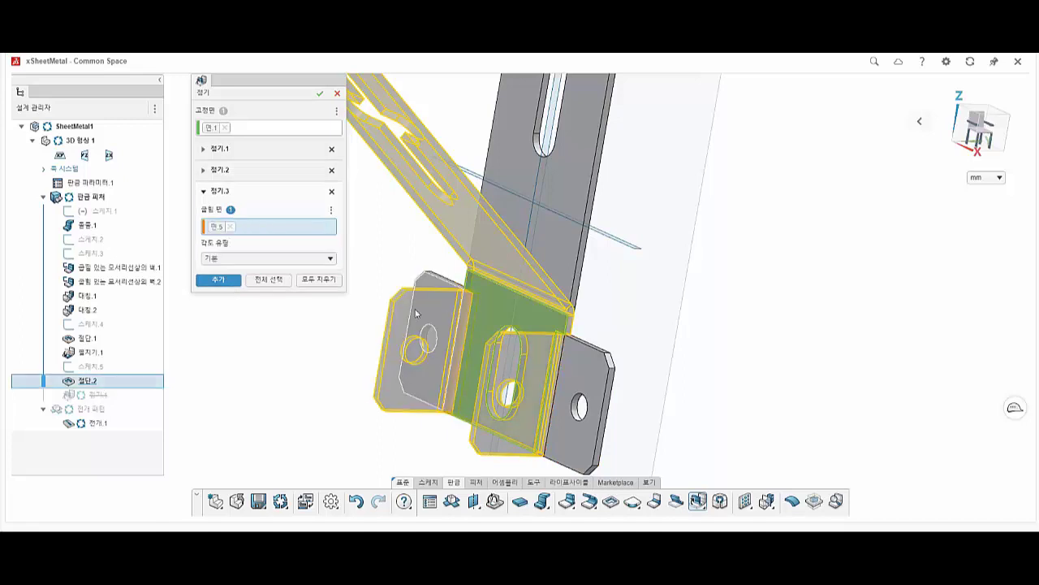
Step: Add folds for the long ring section and the transverse bend joining it to the upper leg
{"action": "left_click", "coordinate": [220, 280]}
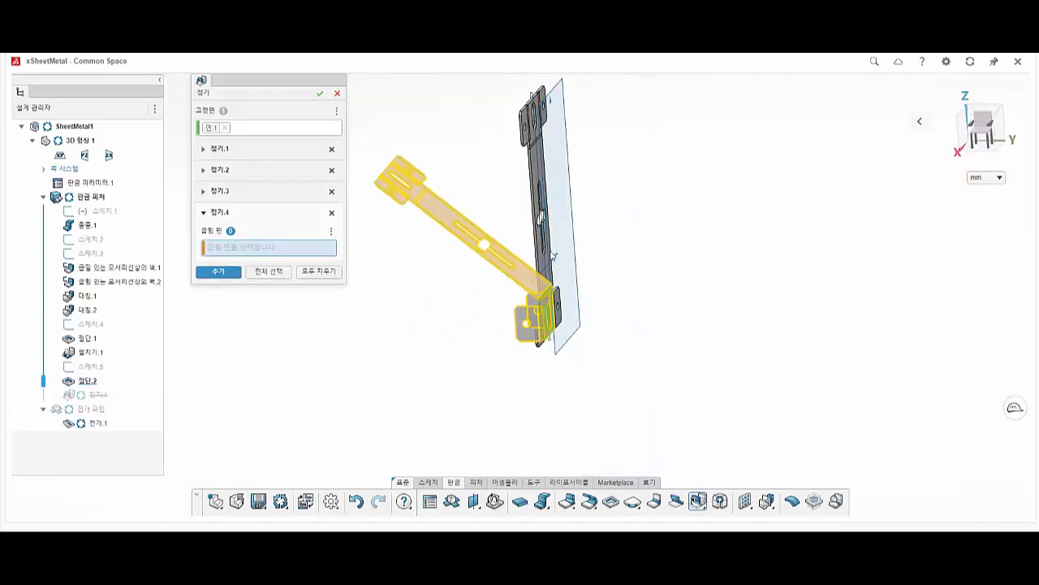
{"action": "left_click", "coordinate": [555, 286]}
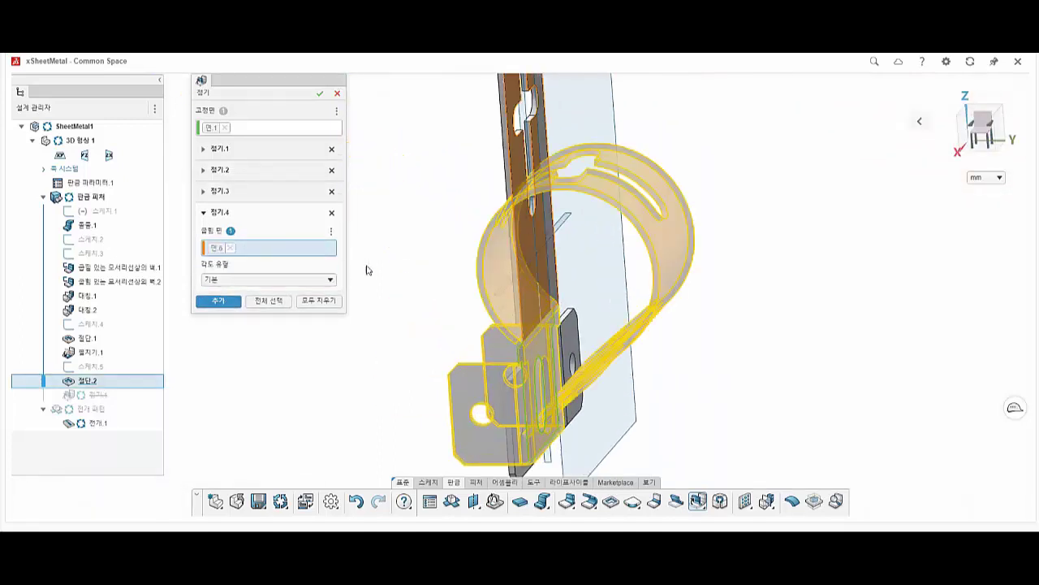
{"action": "left_click", "coordinate": [219, 301]}
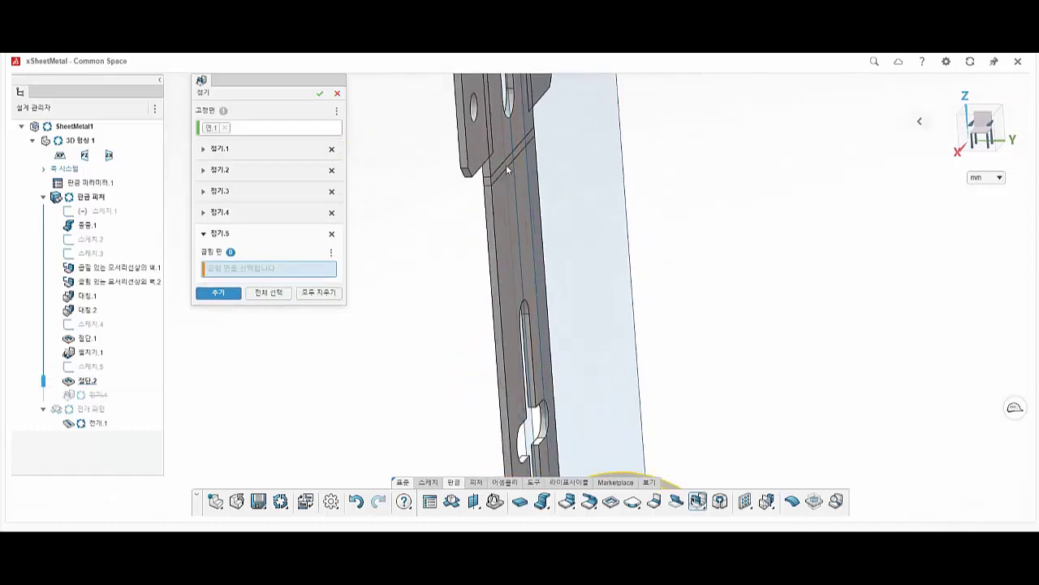
{"action": "left_click", "coordinate": [502, 170]}
Step: Add folds for the two side bracket bends on the upper leg and complete the Fold feature
{"action": "left_click", "coordinate": [220, 320]}
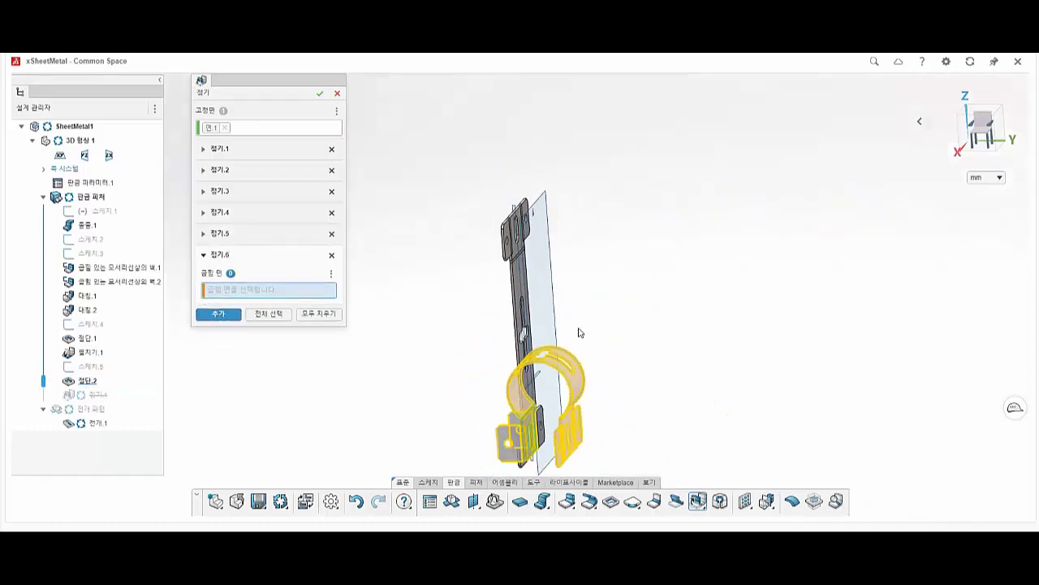
{"action": "left_click", "coordinate": [494, 163]}
{"action": "left_click", "coordinate": [220, 341]}
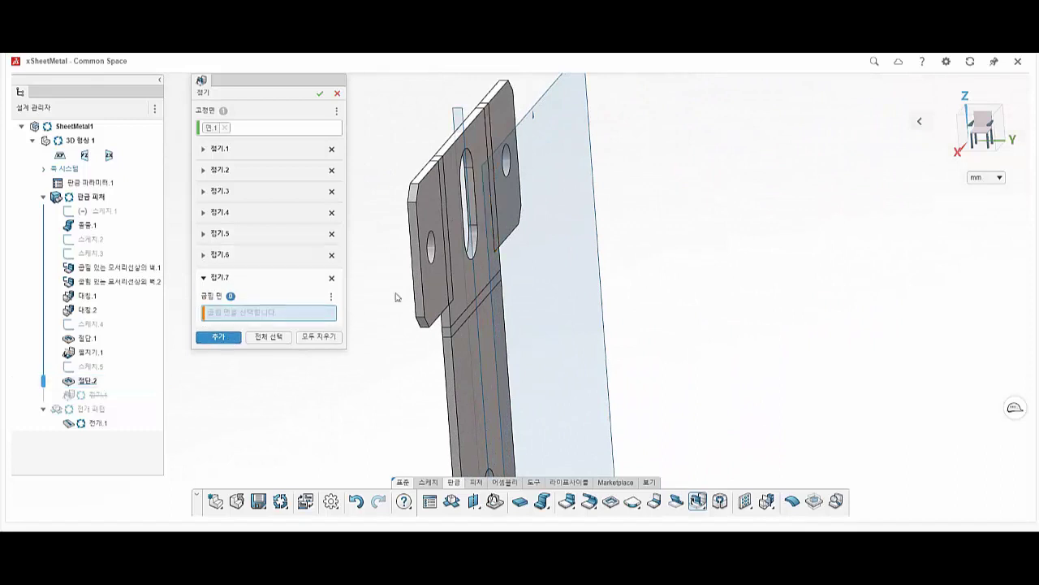
{"action": "left_click", "coordinate": [450, 264]}
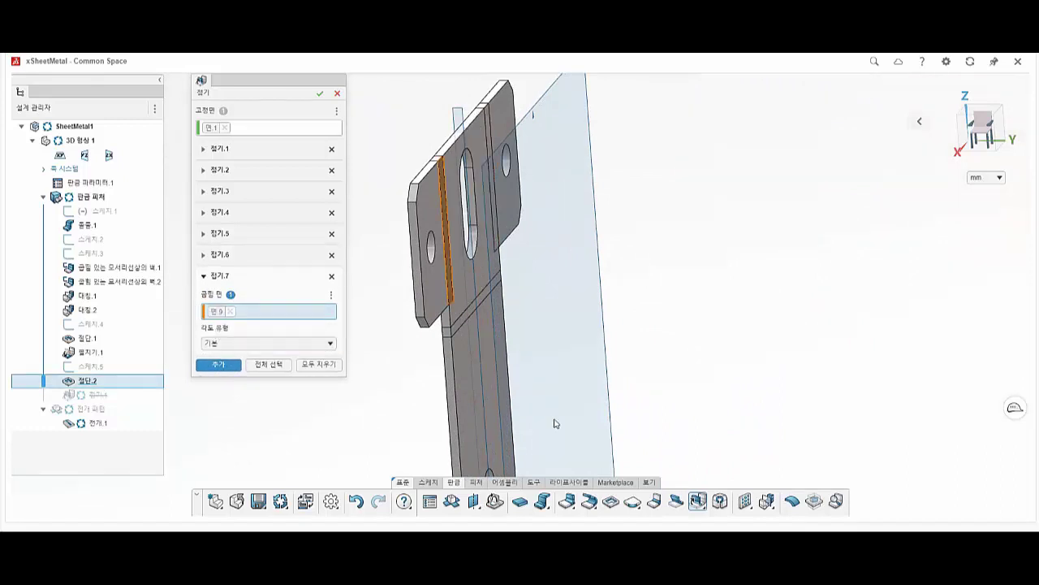
{"action": "scroll", "coordinate": [556, 423], "scroll_direction": "down", "scroll_amount": 5}
{"action": "scroll", "coordinate": [535, 417], "scroll_direction": "up", "scroll_amount": 4}
{"action": "middle_click_drag", "start_coordinate": [535, 417], "coordinate": [508, 419]}
{"action": "left_click", "coordinate": [320, 92]}
Step: Examine the refolded clamp and its cross-shaped cutout from the standard orthographic and isometric views
{"action": "scroll", "coordinate": [560, 325], "scroll_direction": "up", "scroll_amount": 2}
{"action": "mouse_move", "coordinate": [540, 280]}
{"action": "middle_mouse_down"}
{"action": "mouse_move", "coordinate": [585, 309]}
{"action": "mouse_move", "coordinate": [520, 294]}
{"action": "mouse_move", "coordinate": [536, 271]}
{"action": "middle_mouse_up"}
{"action": "scroll", "coordinate": [543, 265], "scroll_direction": "up", "scroll_amount": 2}
{"action": "scroll", "coordinate": [559, 312], "scroll_direction": "down", "scroll_amount": 3}
{"action": "scroll", "coordinate": [495, 301], "scroll_direction": "up", "scroll_amount": 1}
{"action": "scroll", "coordinate": [356, 425], "scroll_direction": "up", "scroll_amount": 2}
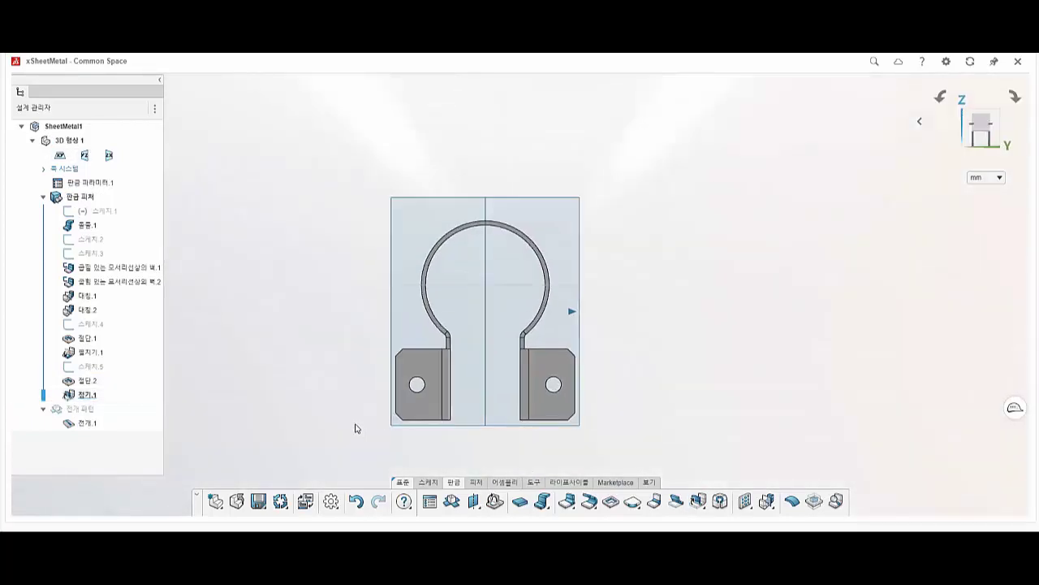
{"action": "scroll", "coordinate": [355, 424], "scroll_direction": "up", "scroll_amount": 2}
{"action": "key", "text": "ctrl+2"}
{"action": "key", "text": "ctrl+3"}
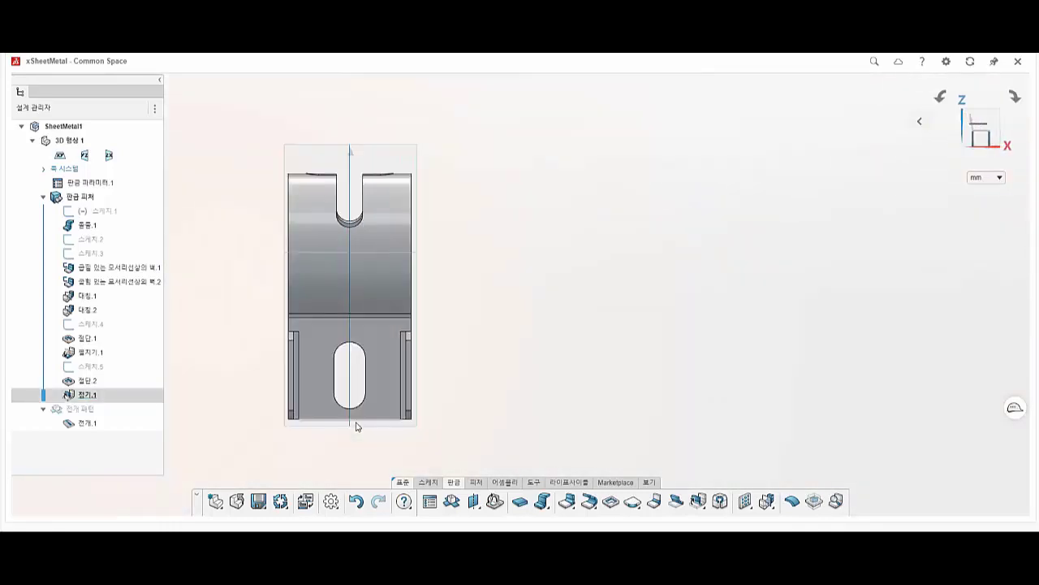
{"action": "key", "text": "ctrl+4"}
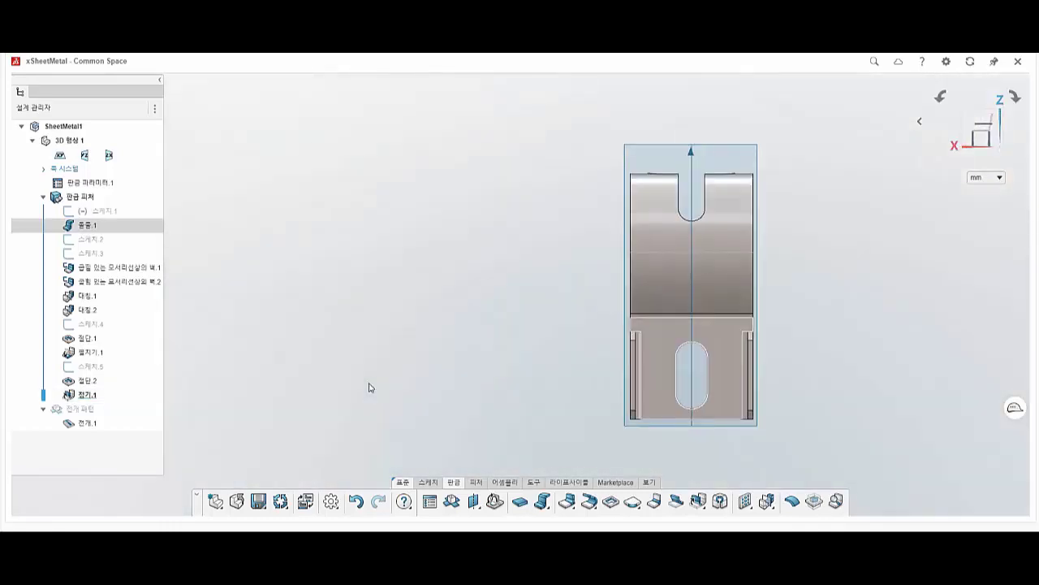
{"action": "key", "text": "ctrl+5"}
{"action": "key", "text": "ctrl+6"}
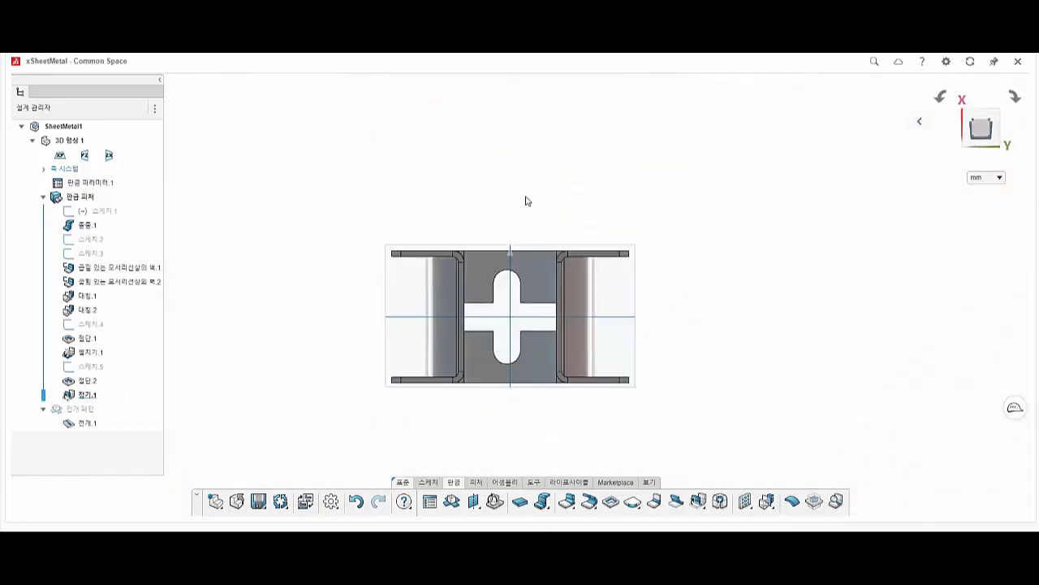
{"action": "key", "text": "ctrl+7"}
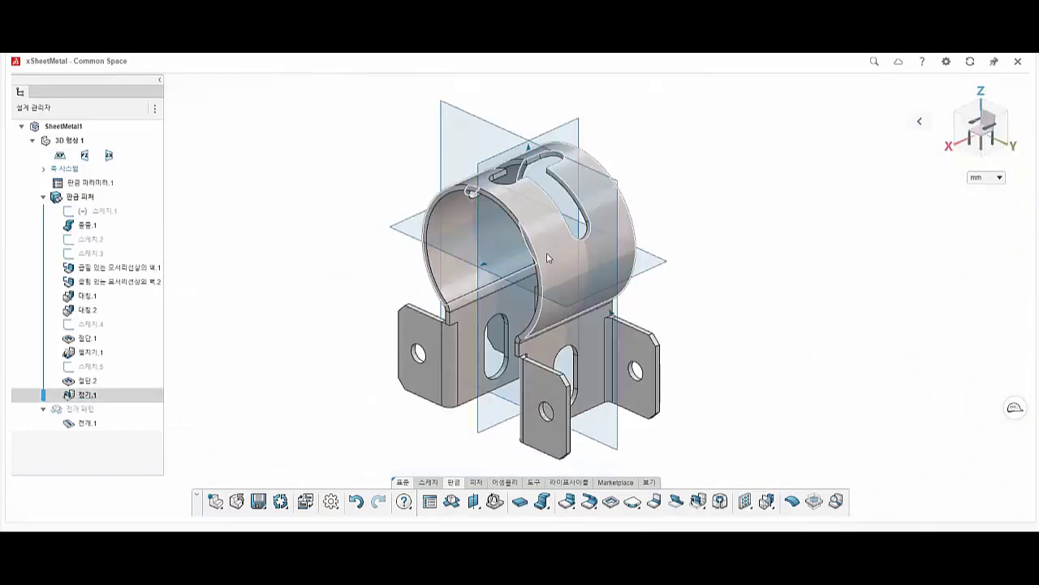
{"action": "scroll", "coordinate": [584, 308], "scroll_direction": "down", "scroll_amount": 2}
{"action": "scroll", "coordinate": [576, 331], "scroll_direction": "up", "scroll_amount": 1}
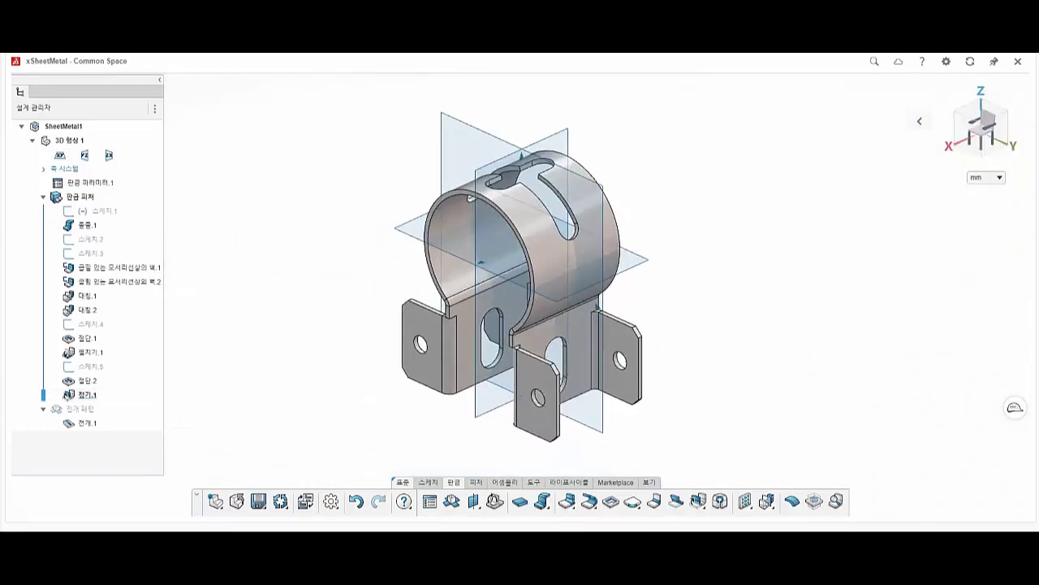